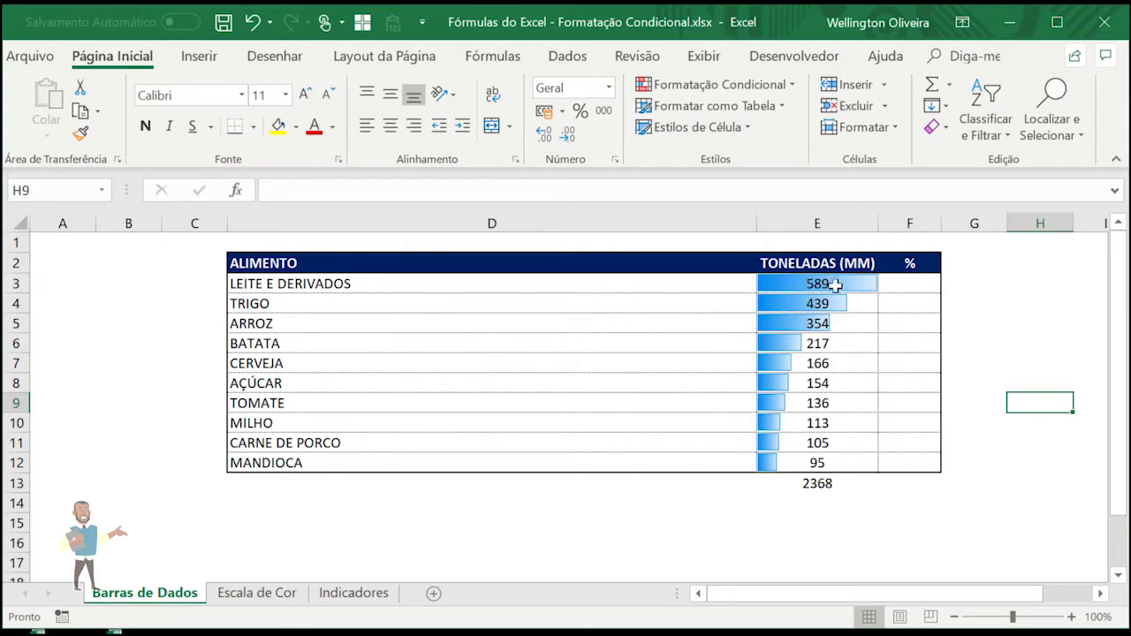
# Examine the tonnage values in E3:E12 and how each data bar's length relates to its value
pyautogui.moveTo(857, 289); pyautogui.dragTo(851, 458)
pyautogui.click(828, 285)
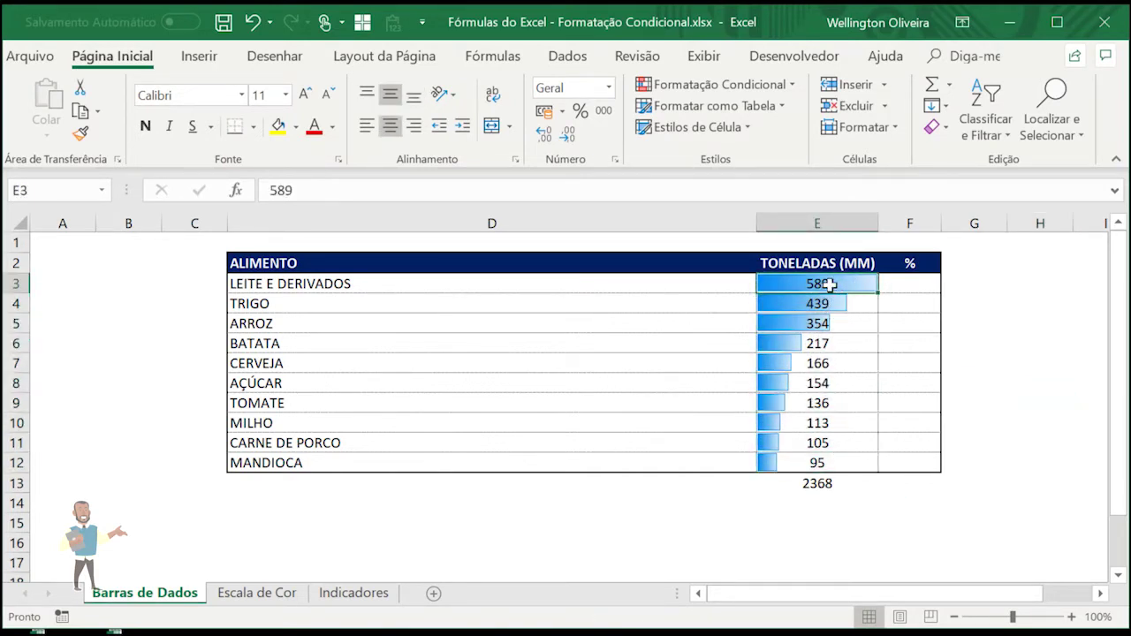
pyautogui.moveTo(840, 311); pyautogui.dragTo(881, 461)
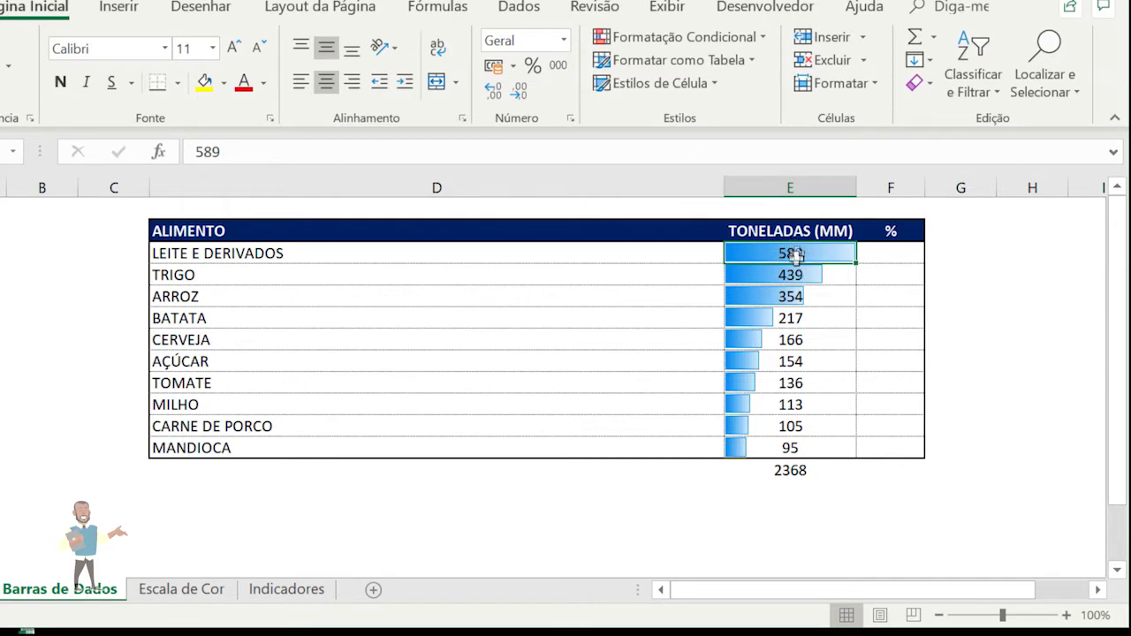
pyautogui.click(821, 278)
pyautogui.click(839, 254)
pyautogui.click(806, 277)
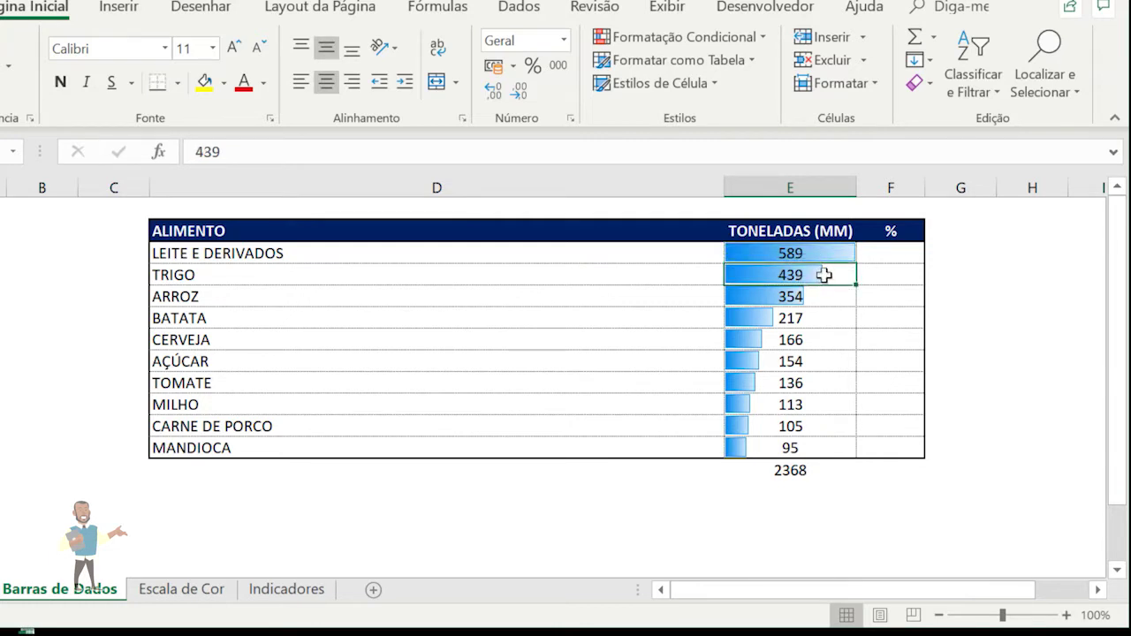
pyautogui.click(808, 301)
pyautogui.click(809, 320)
pyautogui.click(802, 341)
pyautogui.click(803, 362)
pyautogui.click(804, 405)
pyautogui.click(817, 299)
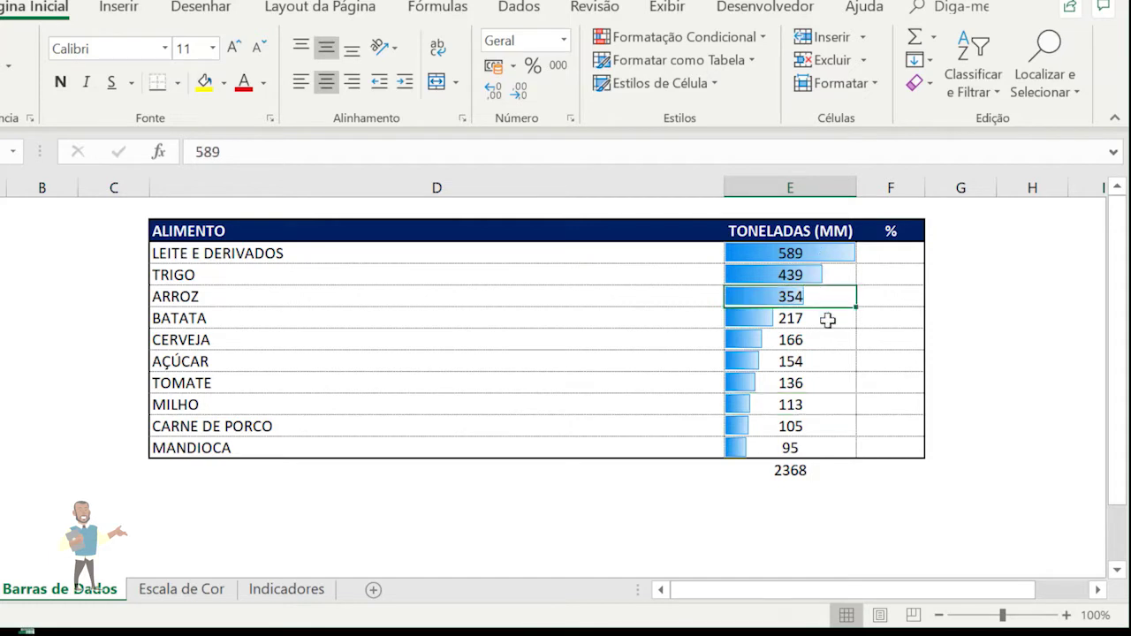
pyautogui.moveTo(827, 320); pyautogui.dragTo(825, 449)
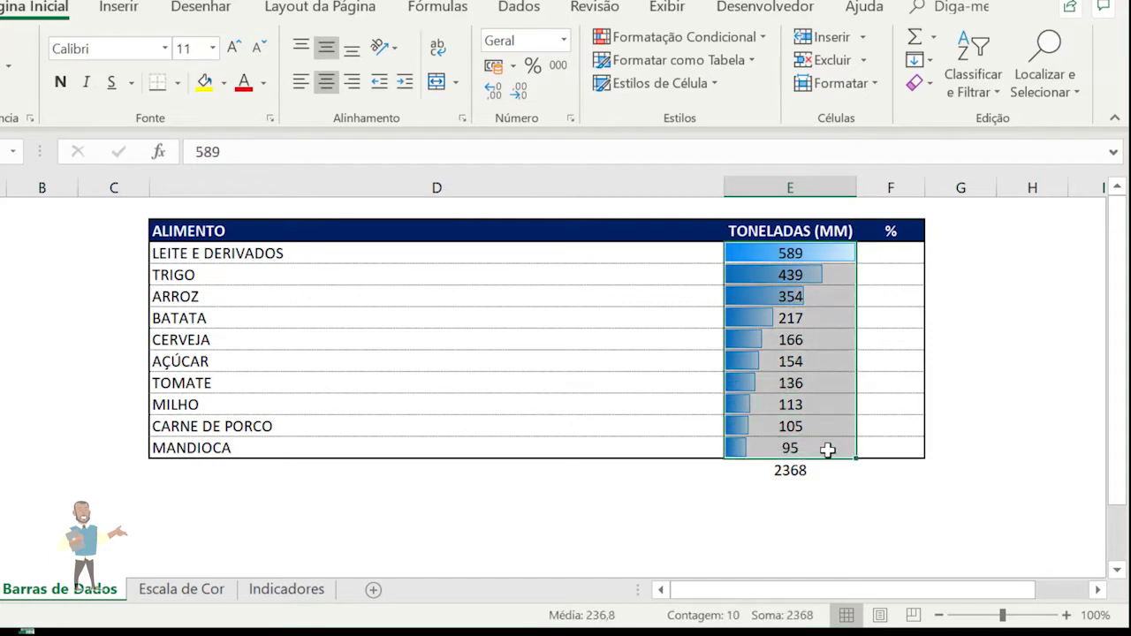
# Examine the empty % column and the total formula beneath the tonnage values
pyautogui.click(891, 254)
pyautogui.click(799, 469)
pyautogui.click(889, 255)
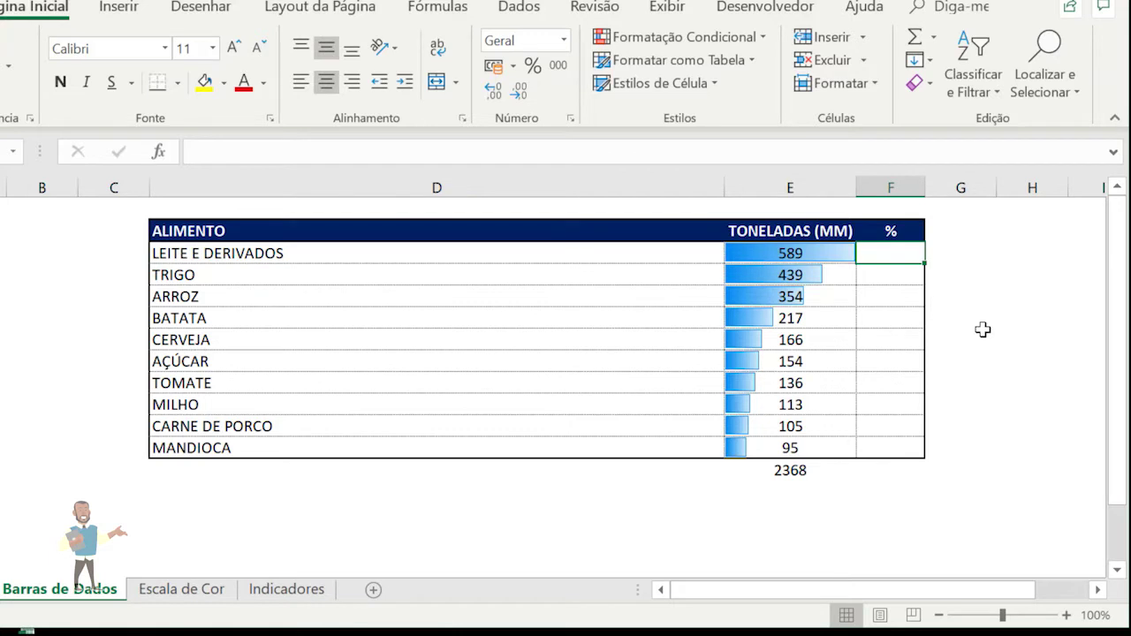
pyautogui.press('Left')
pyautogui.press('Down')
pyautogui.press('Down')
pyautogui.press('Down')
pyautogui.press('Down')
pyautogui.press('Down')
pyautogui.press('Down')
pyautogui.press('Down')
pyautogui.press('Down')
pyautogui.press('Down')
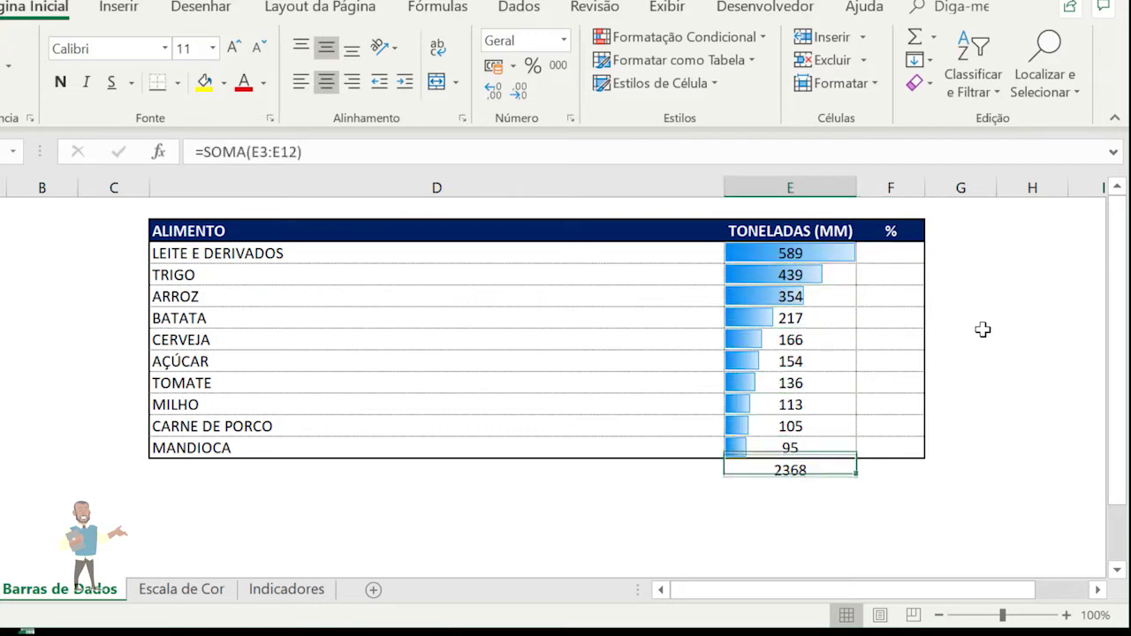
pyautogui.press('Down')
pyautogui.press('Up')
pyautogui.press('Left')
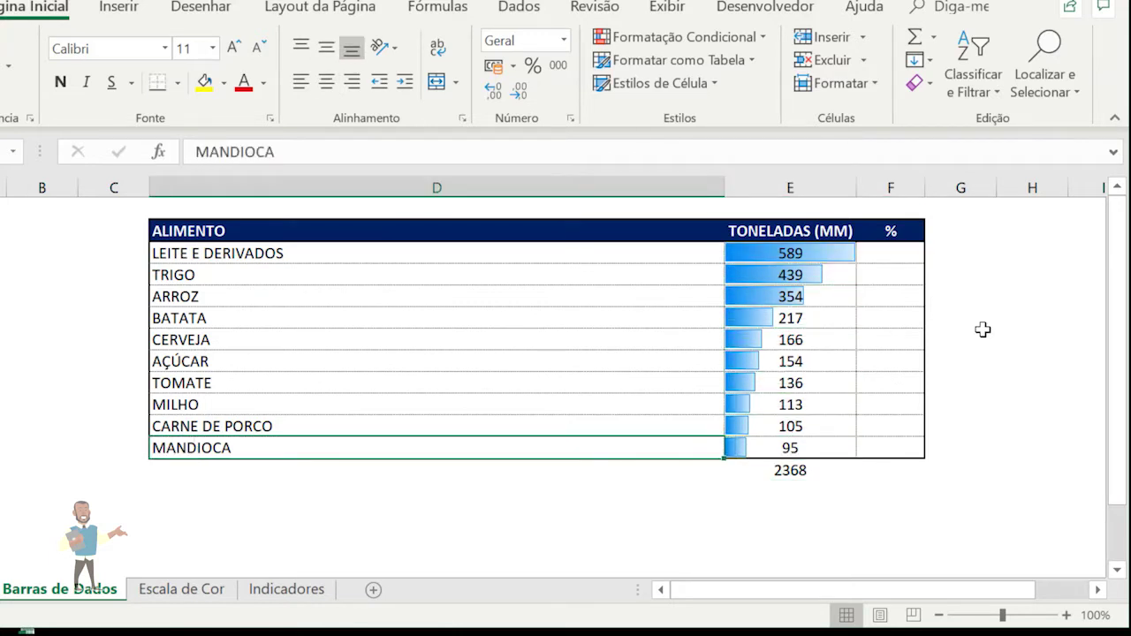
# Compare the foods in the ALIMENTO column with their tonnages and the empty % column
pyautogui.moveTo(331, 256); pyautogui.dragTo(356, 439)
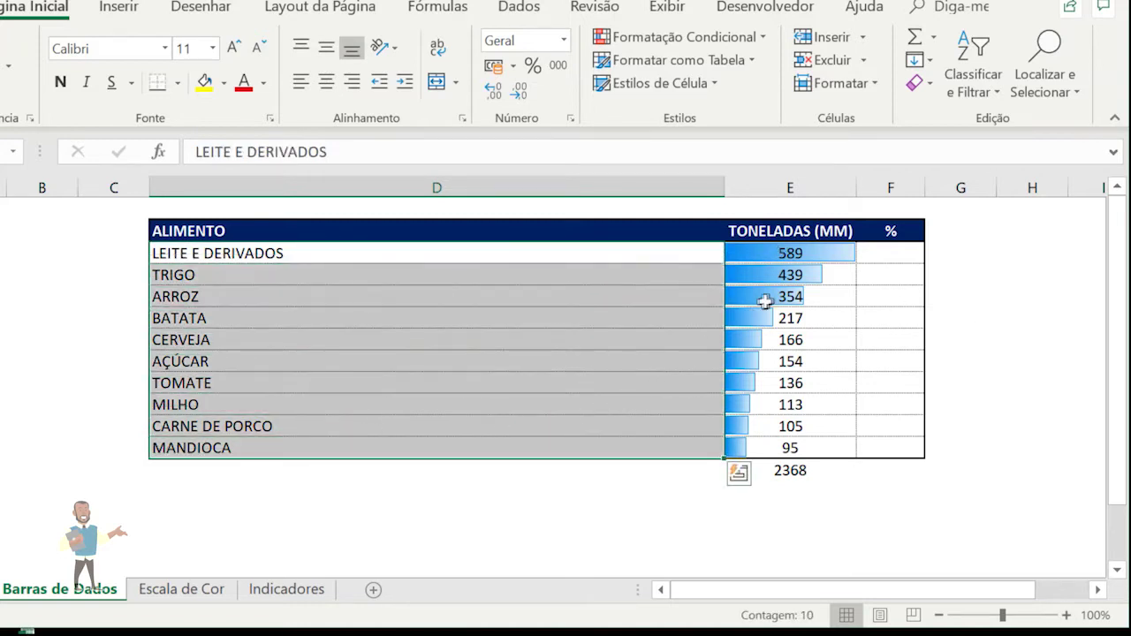
pyautogui.click(828, 254)
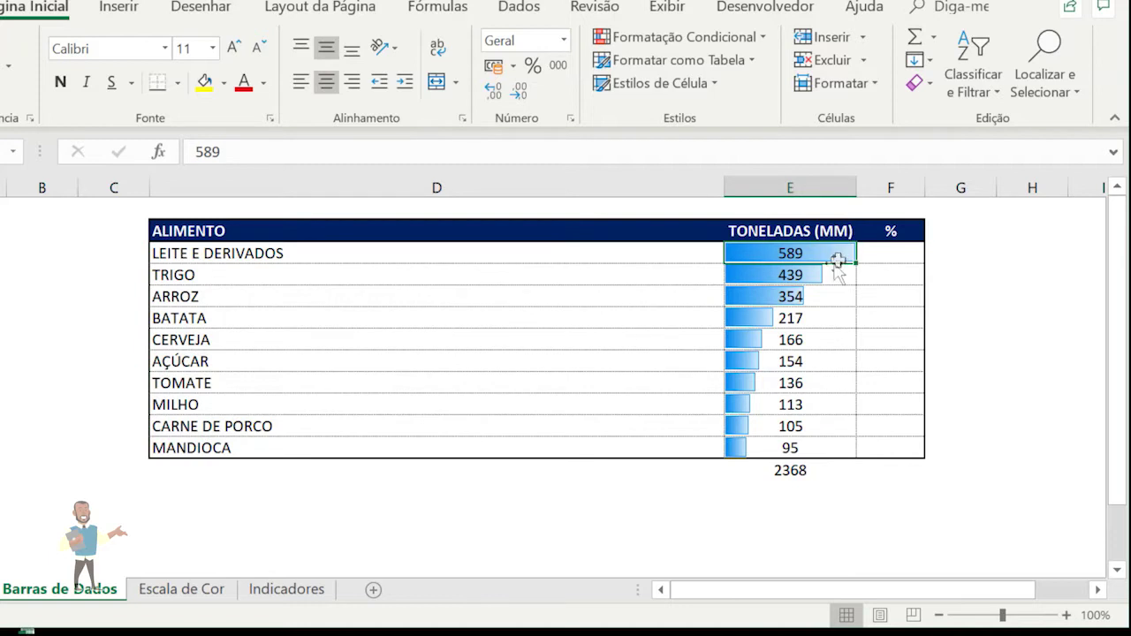
pyautogui.click(318, 255)
pyautogui.click(826, 254)
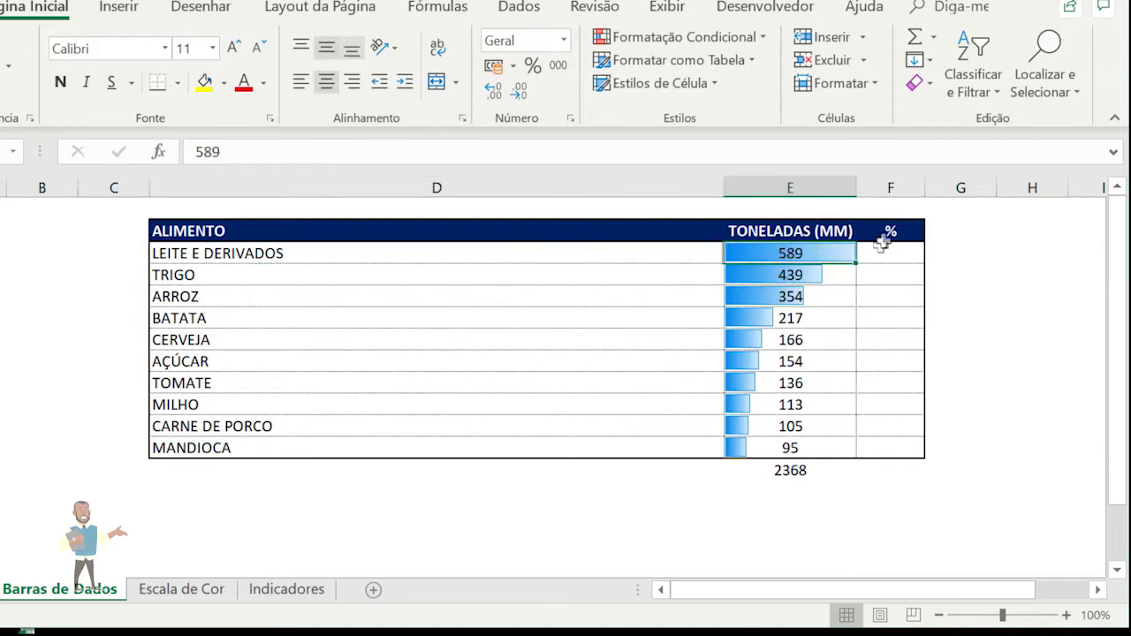
pyautogui.click(260, 273)
pyautogui.click(795, 273)
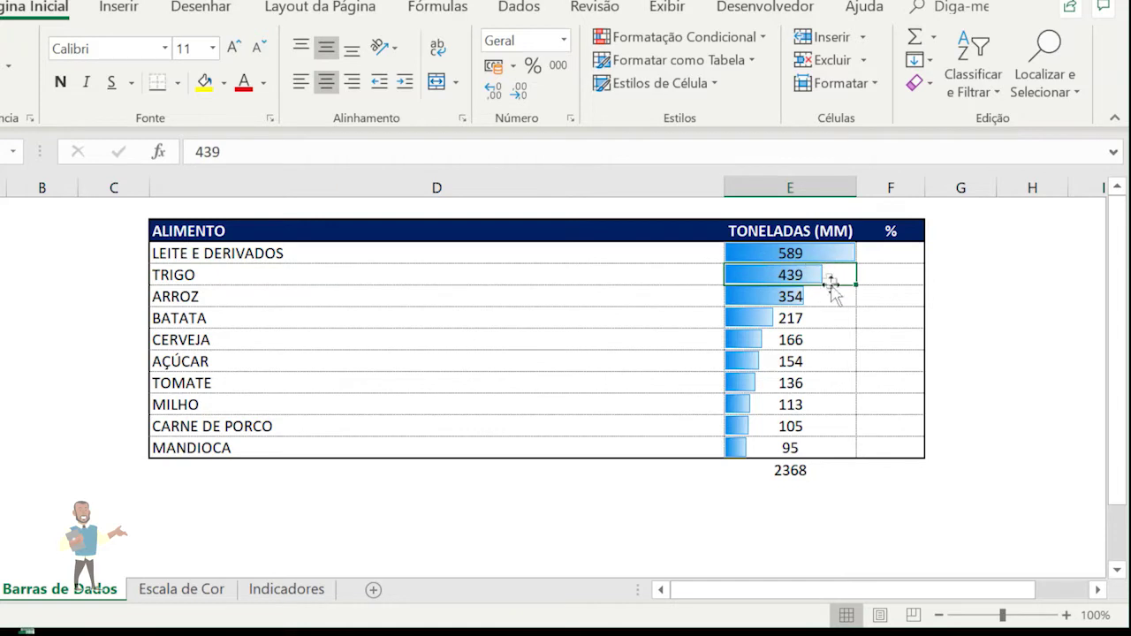
pyautogui.click(894, 256)
pyautogui.moveTo(814, 257); pyautogui.dragTo(830, 446)
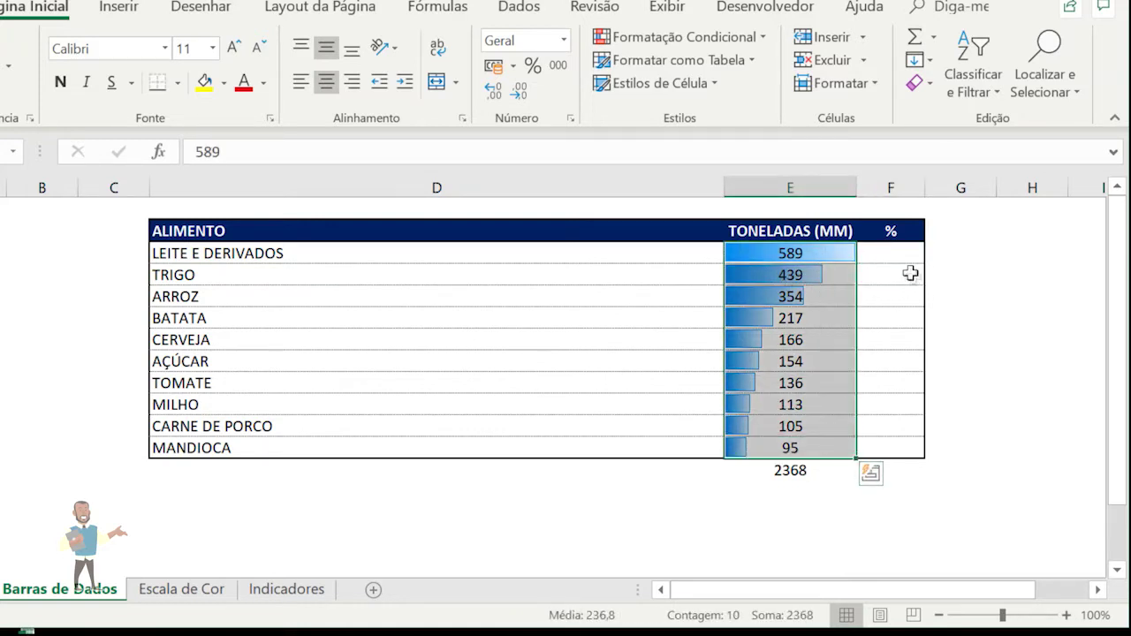
# Enter the formula =E3/$E$13 in cell F3, with the total's reference locked as absolute
pyautogui.press('Right')
pyautogui.write('=E3')
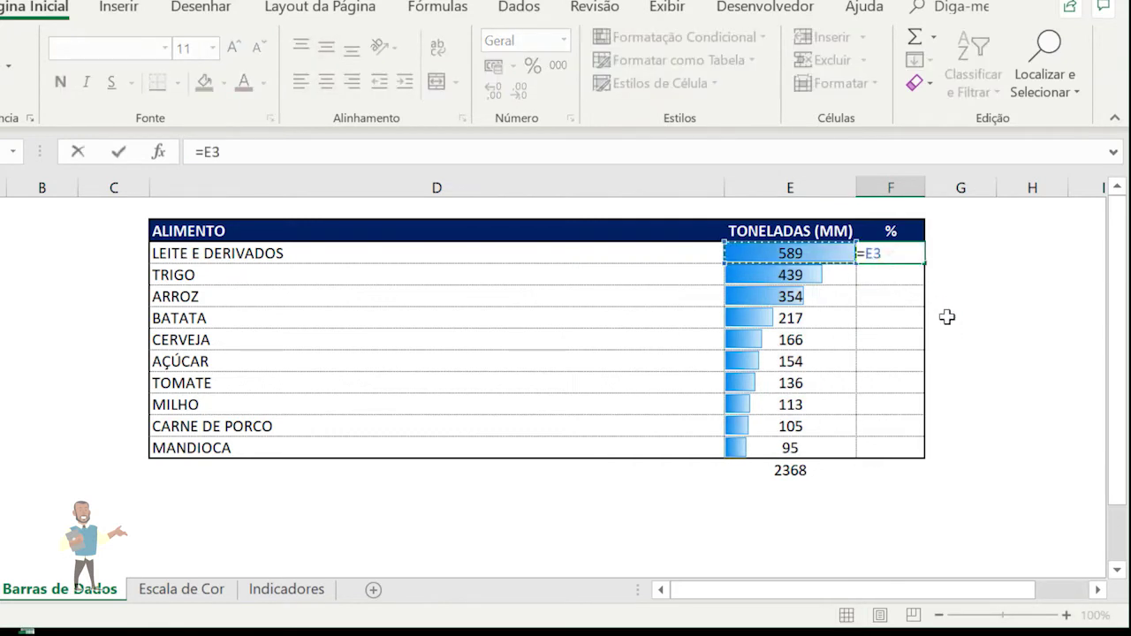
pyautogui.write('/')
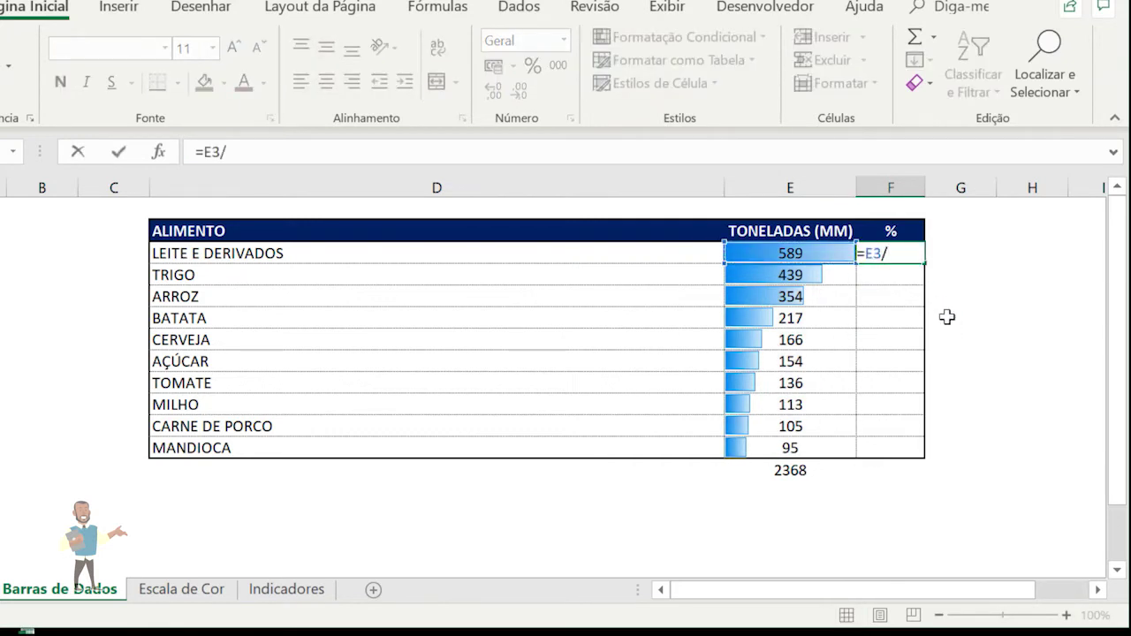
pyautogui.click(799, 471)
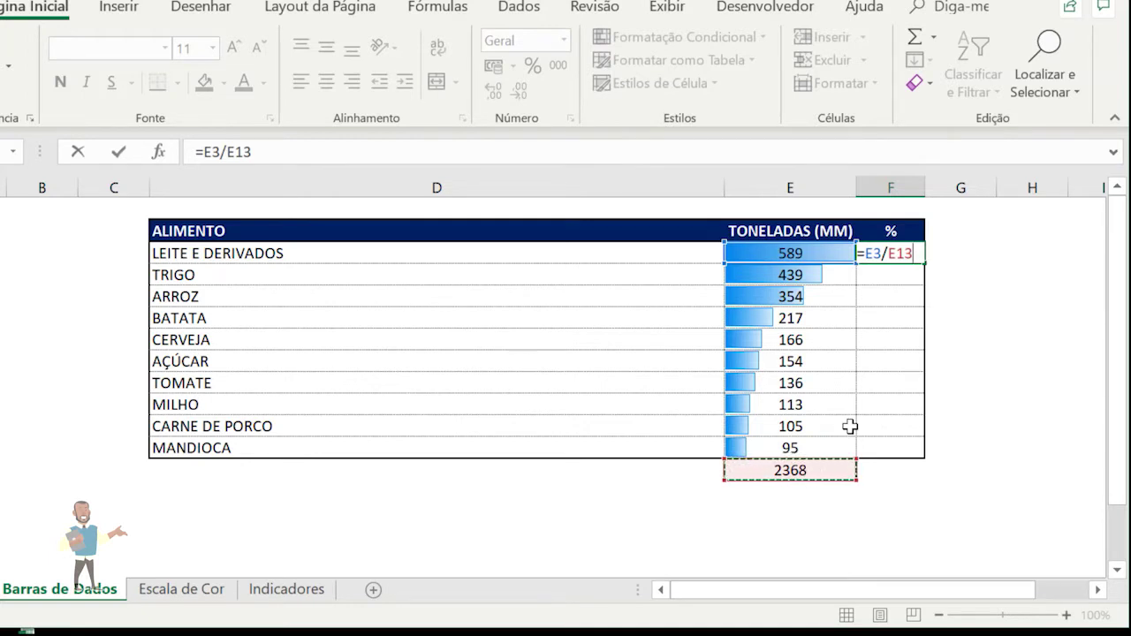
pyautogui.press('F4')
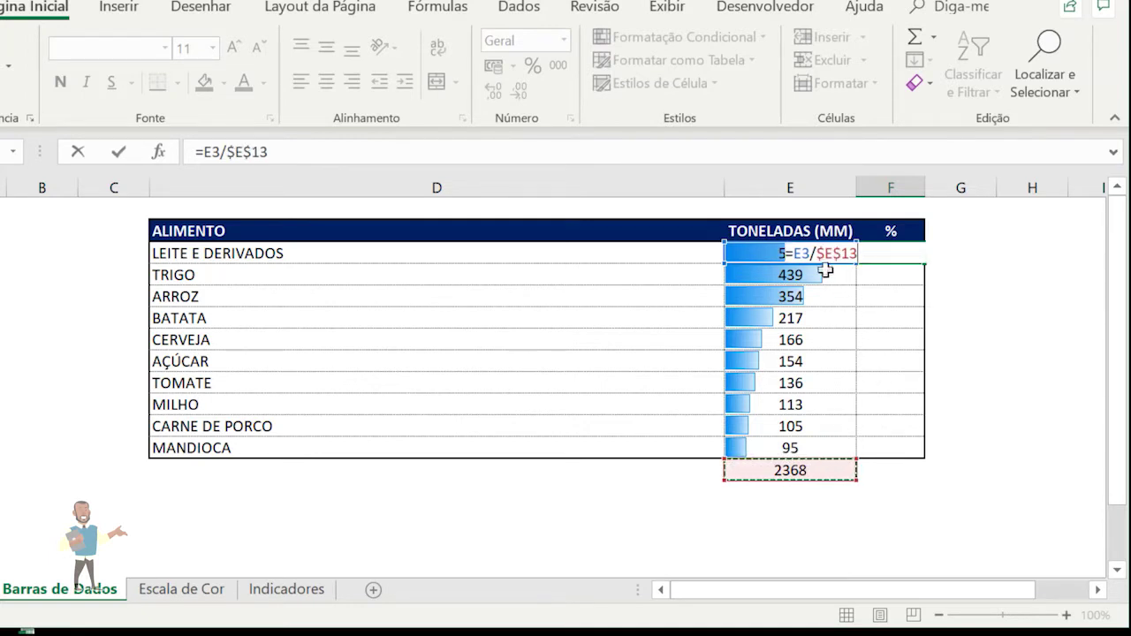
pyautogui.moveTo(819, 254)
pyautogui.mouseDown()
pyautogui.moveTo(844, 254)
pyautogui.moveTo(829, 253)
pyautogui.mouseUp()
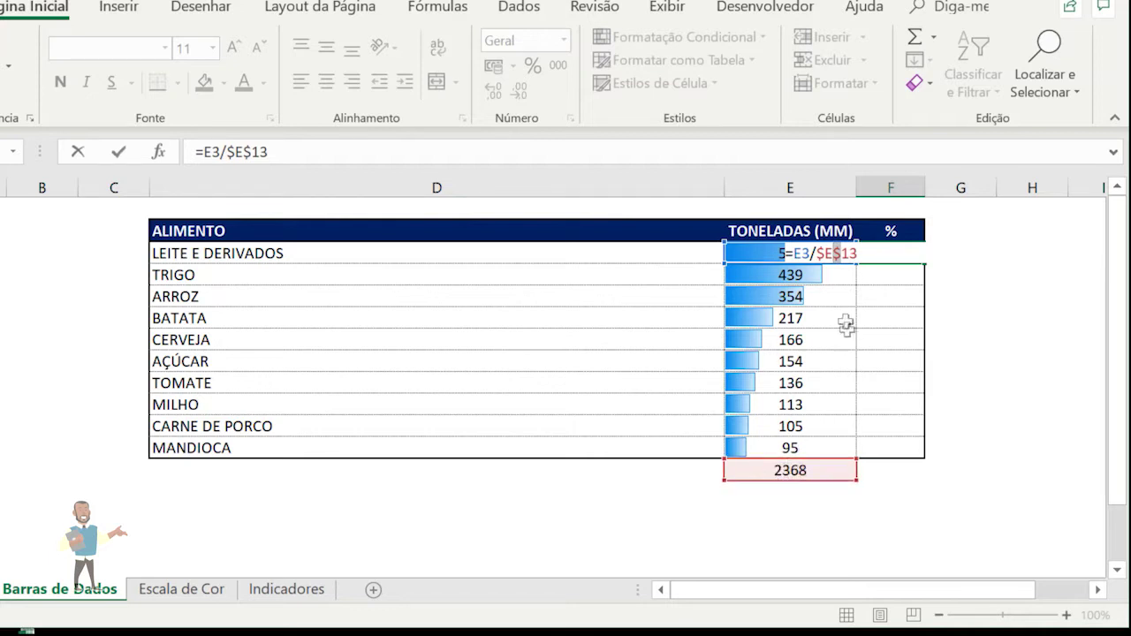
pyautogui.hotkey('ctrl', 'Return')
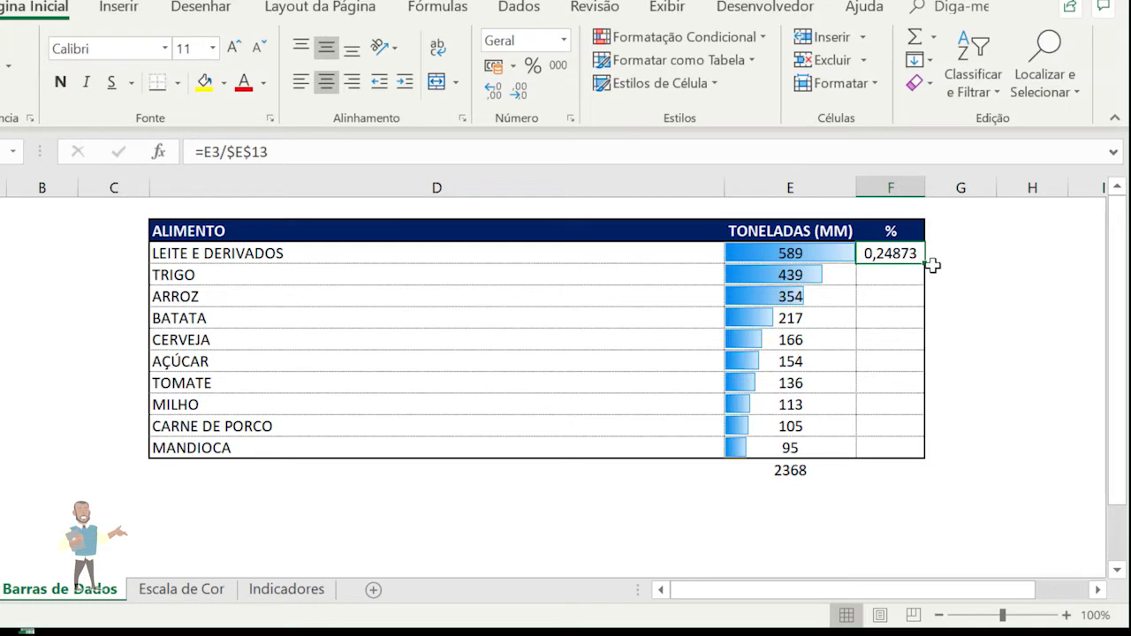
# Copy the F3 formula into the whole range F3:F12 as formulas only, and format the range as percentages
pyautogui.hotkey('ctrl', 'c')
pyautogui.press('Left')
pyautogui.hotkey('ctrl', 'Down')
pyautogui.press('Right')
pyautogui.press('Up')
pyautogui.hotkey('ctrl', 'shift', 'Up')
pyautogui.hotkey('shift', 'Down')
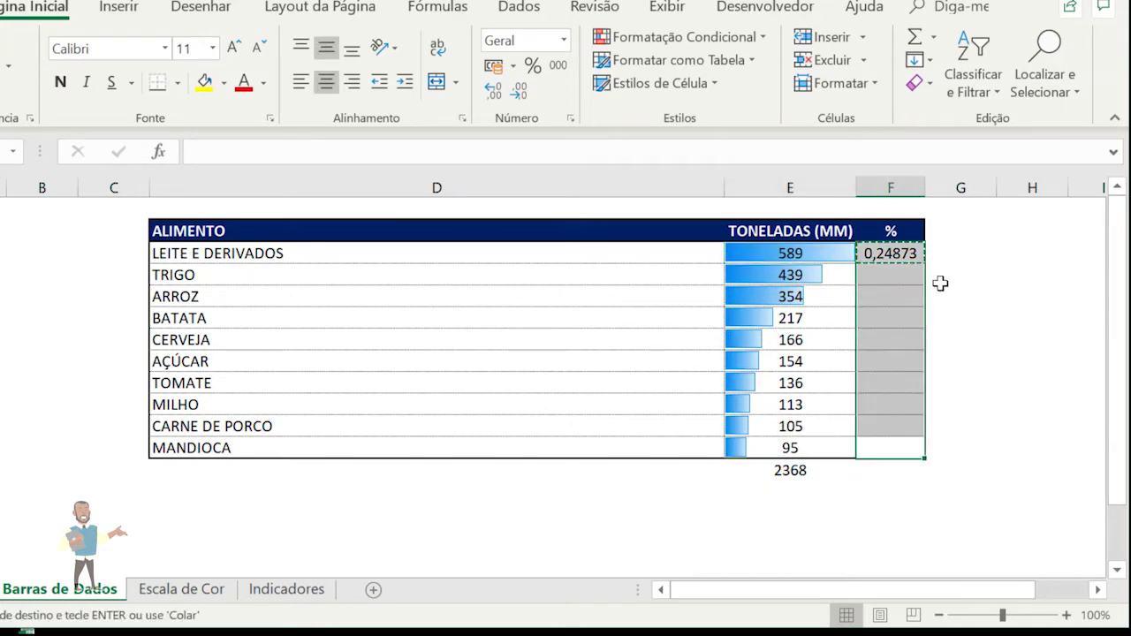
pyautogui.press('Left')
pyautogui.press('Up')
pyautogui.hotkey('ctrl', 'Up')
pyautogui.hotkey('ctrl', 'Down')
pyautogui.press('Up')
pyautogui.press('Right')
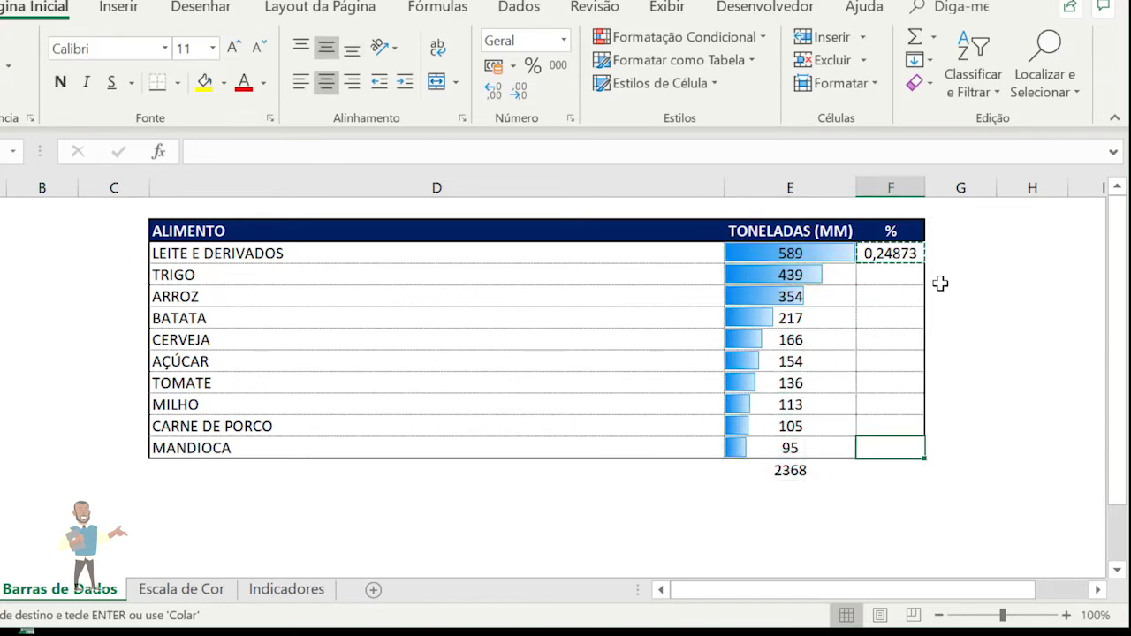
pyautogui.hotkey('ctrl', 'shift', 'Up')
pyautogui.hotkey('shift', 'Down')
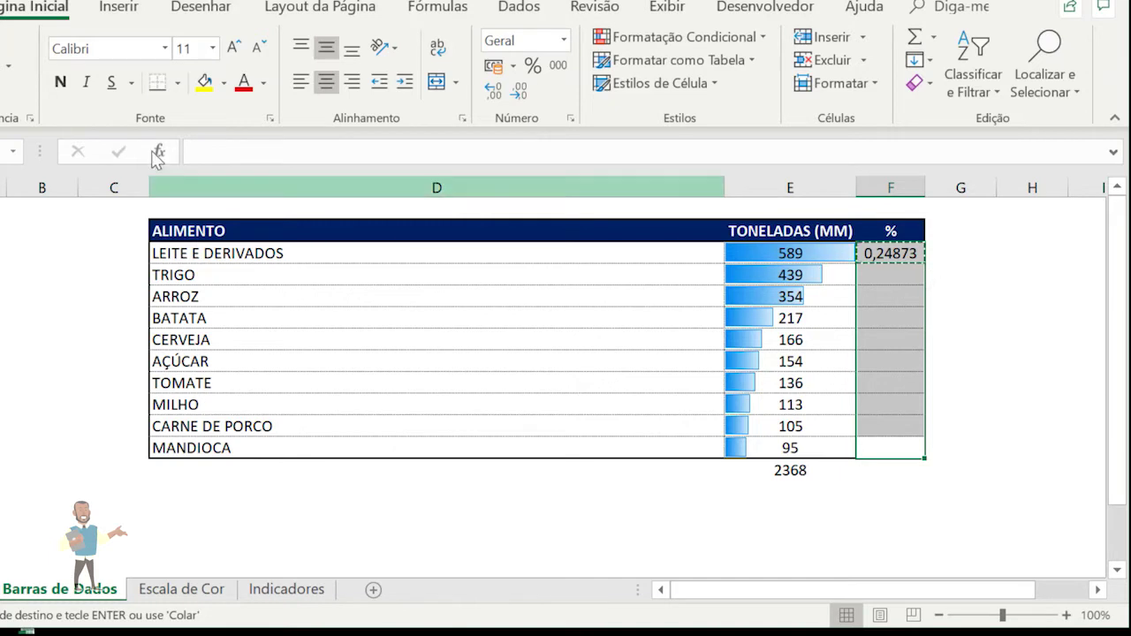
pyautogui.rightClick(881, 295)
pyautogui.click(996, 311)
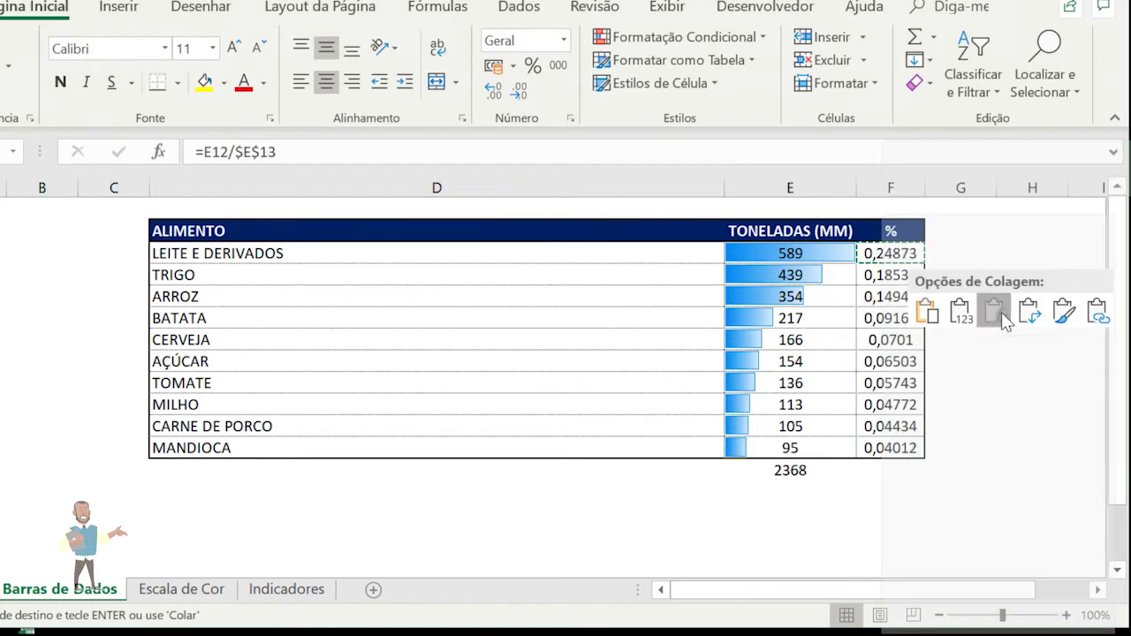
pyautogui.click(534, 67)
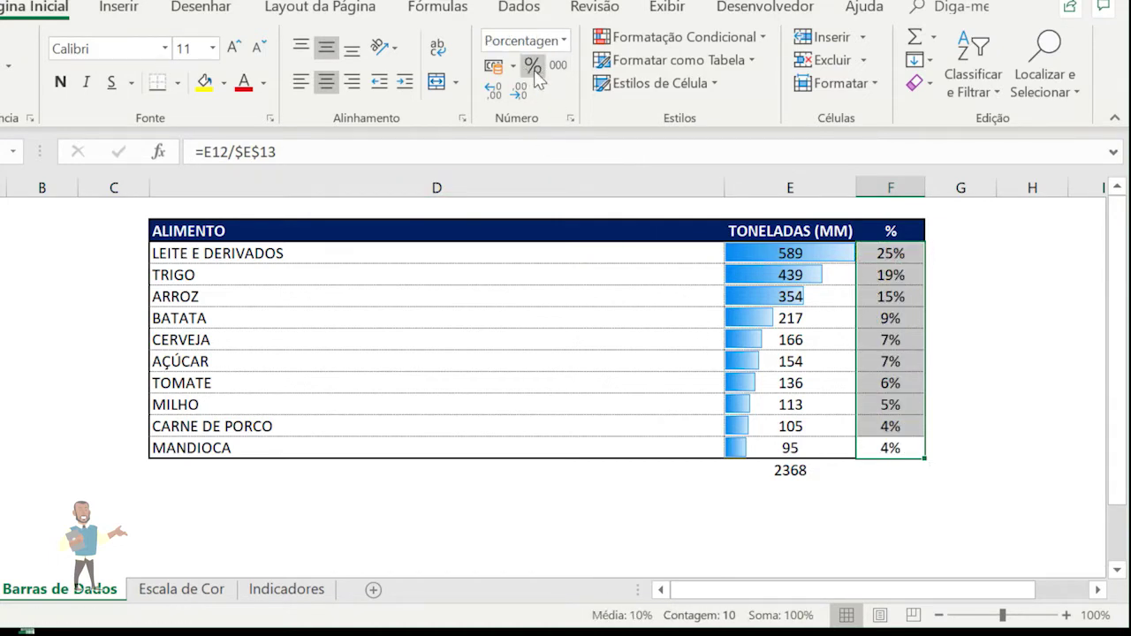
pyautogui.click(893, 253)
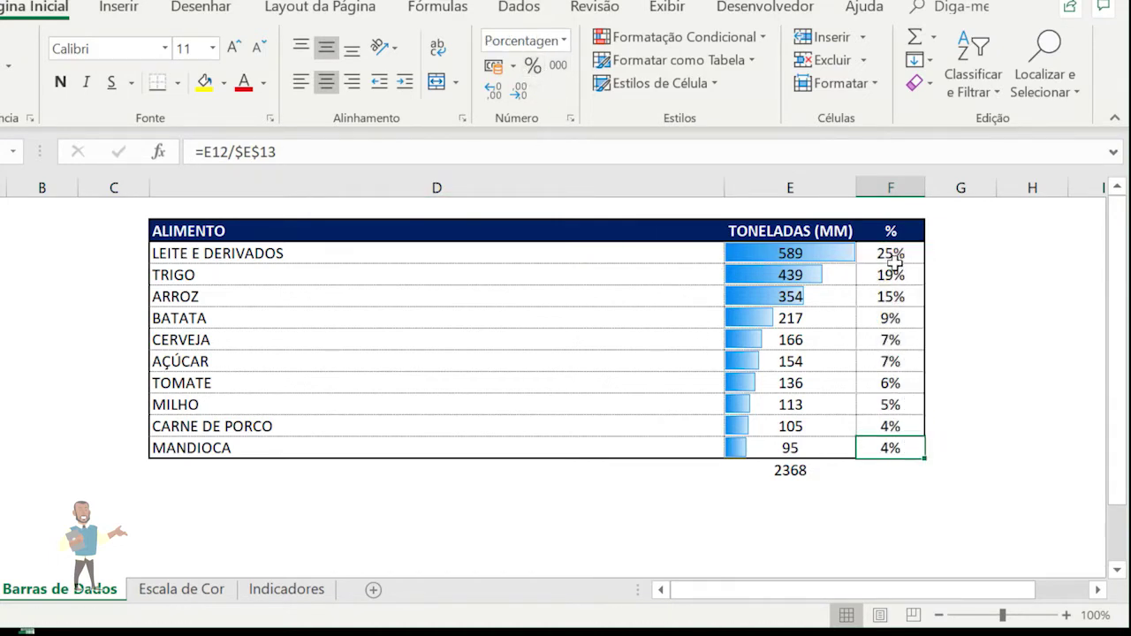
# Add an automatic sum of F3:F12 in cell F13 and center it horizontally
pyautogui.click(908, 474)
pyautogui.click(928, 40)
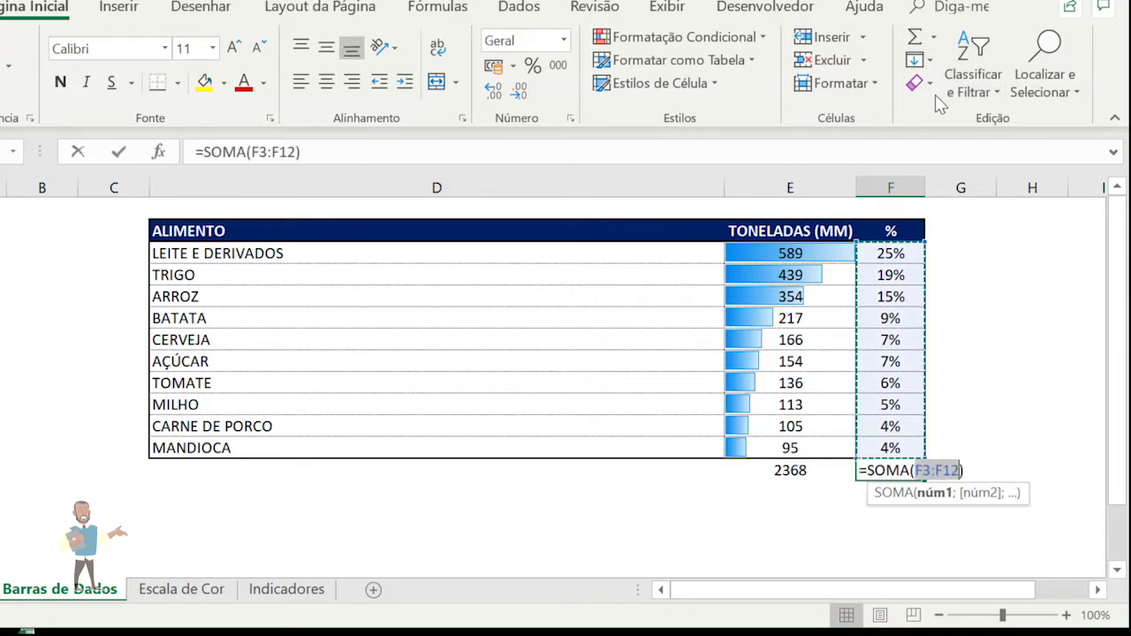
pyautogui.press('Return')
pyautogui.press('Up')
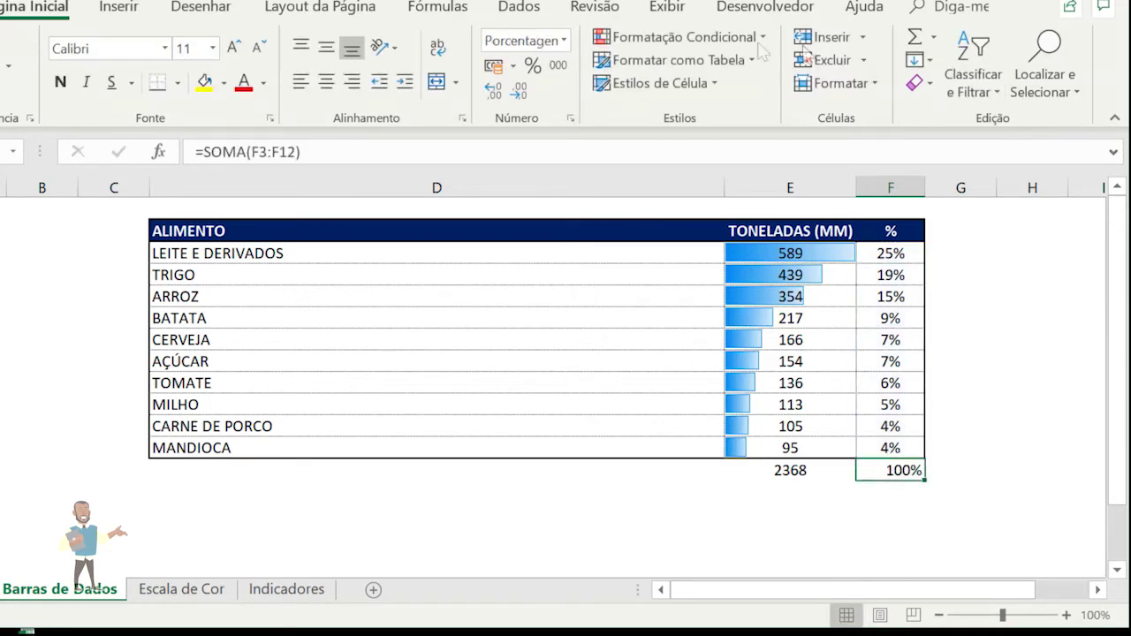
pyautogui.click(326, 82)
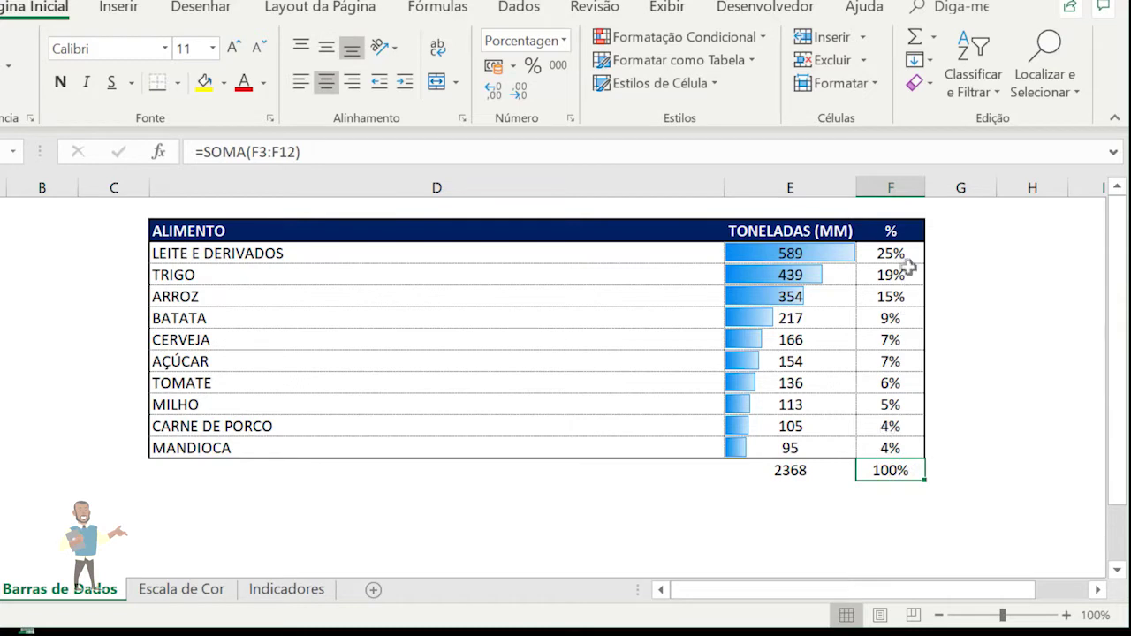
# Apply blue gradient-fill data bars to the percentages in F3:F12 with conditional formatting
pyautogui.click(870, 257)
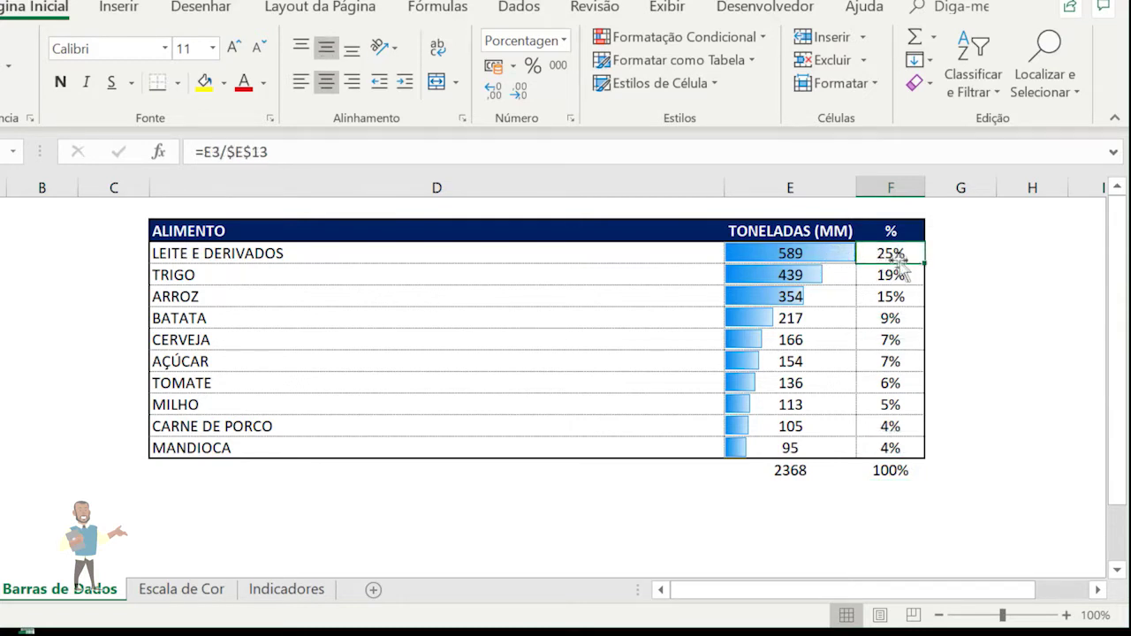
pyautogui.click(888, 278)
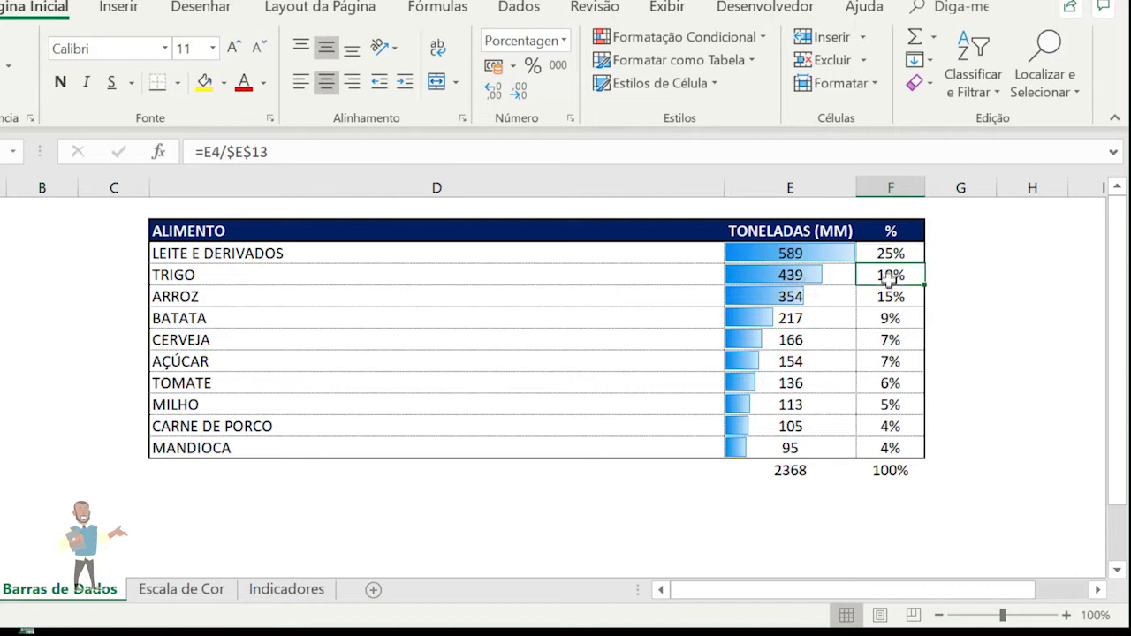
pyautogui.click(891, 297)
pyautogui.moveTo(822, 255); pyautogui.dragTo(848, 440)
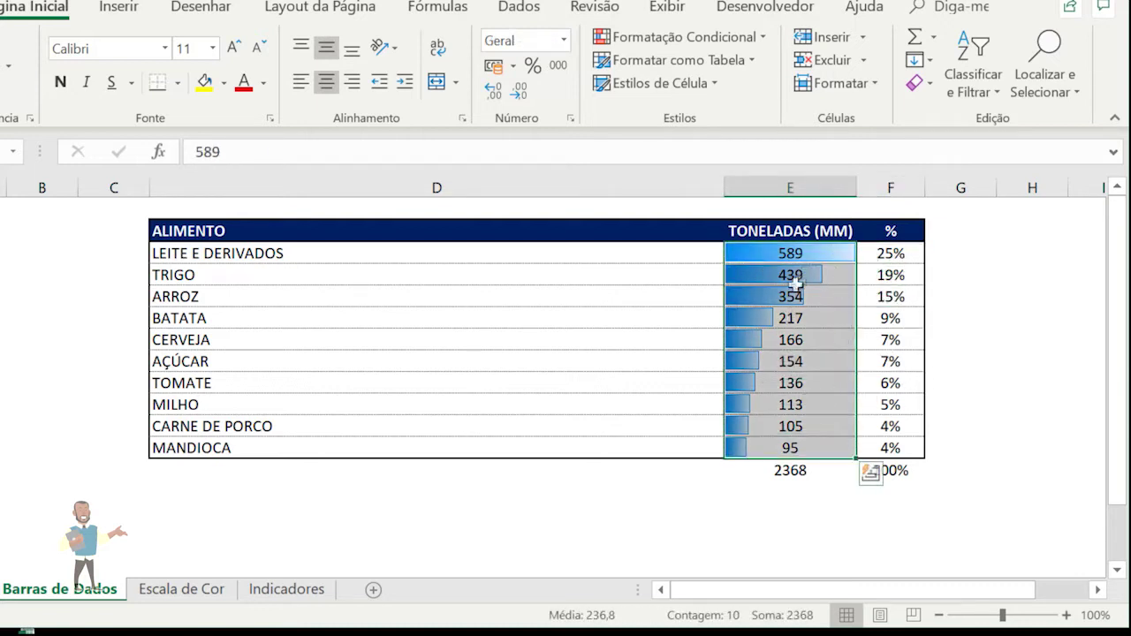
pyautogui.moveTo(904, 253); pyautogui.dragTo(901, 448)
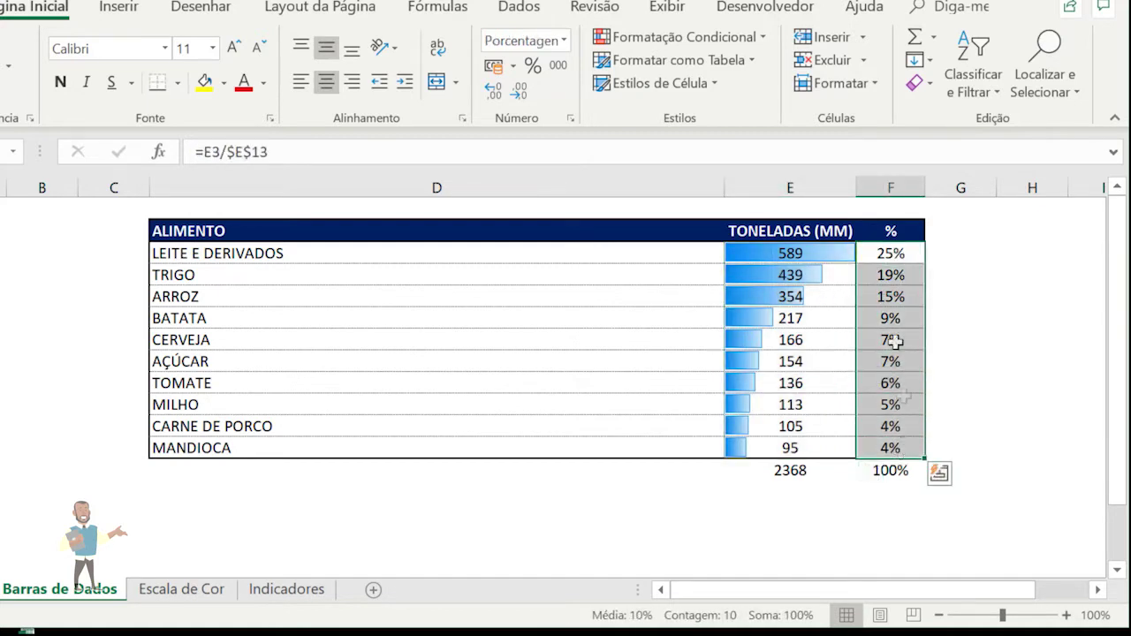
pyautogui.click(685, 37)
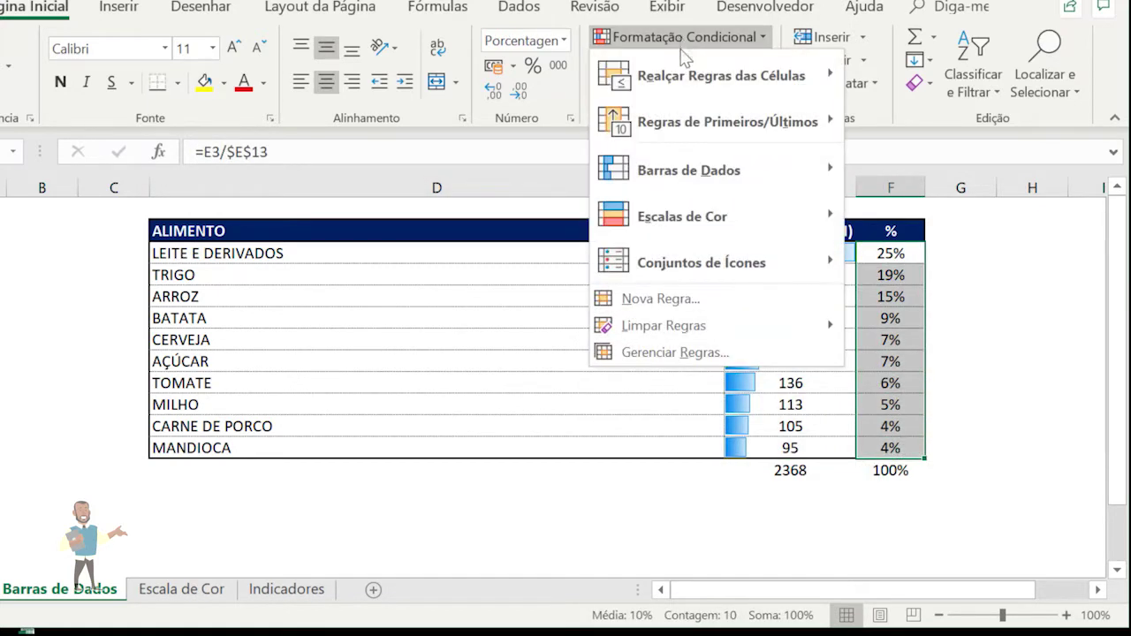
pyautogui.moveTo(724, 171)
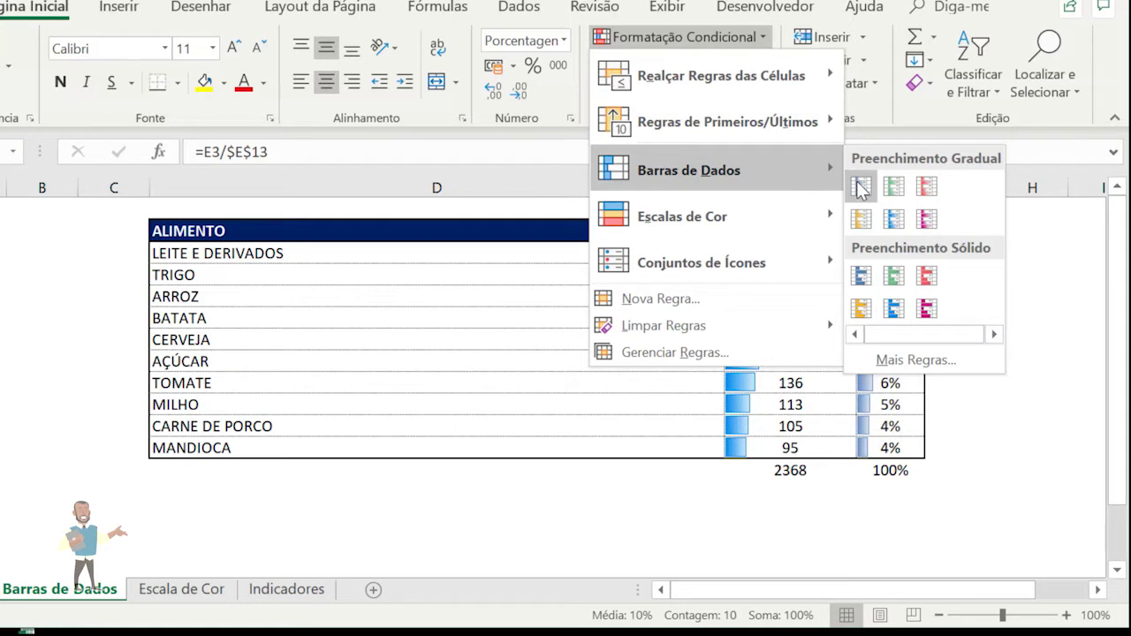
pyautogui.click(862, 188)
pyautogui.click(916, 292)
pyautogui.click(911, 275)
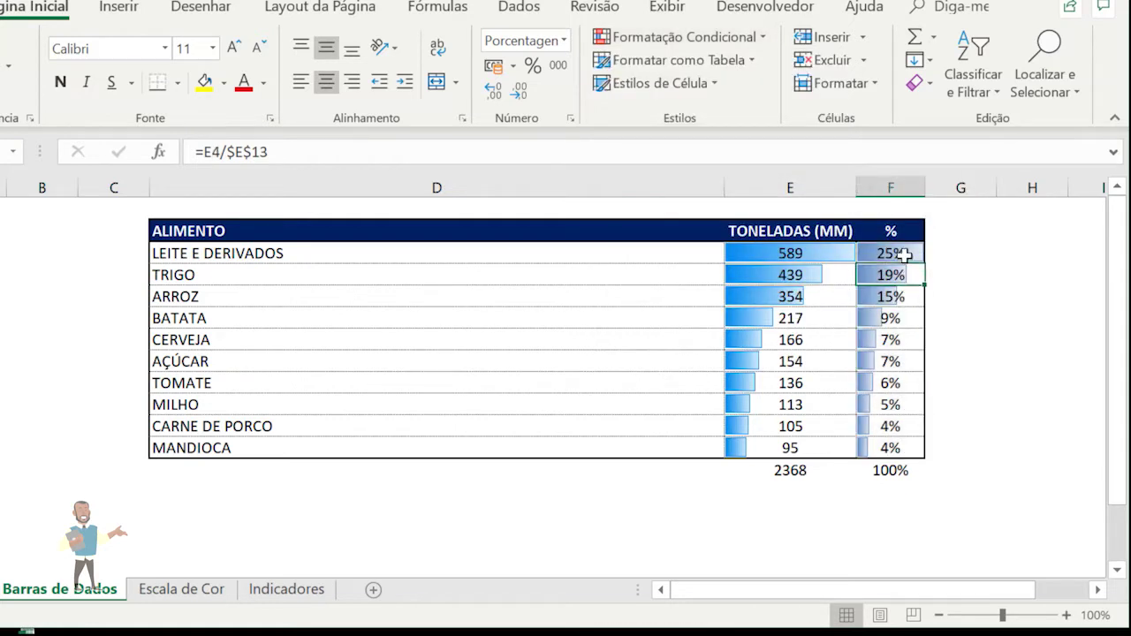
# Widen columns E and F to one equal width so their data bars can be compared
pyautogui.moveTo(844, 186); pyautogui.dragTo(859, 184)
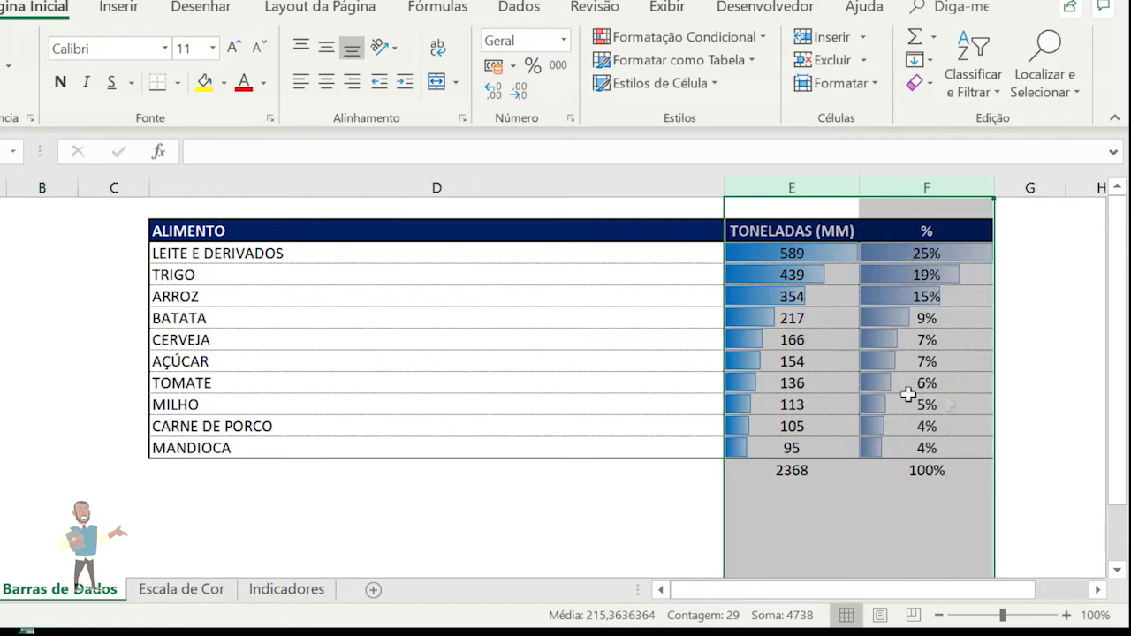
pyautogui.click(875, 397)
pyautogui.moveTo(935, 253); pyautogui.dragTo(963, 468)
pyautogui.moveTo(793, 255); pyautogui.dragTo(815, 457)
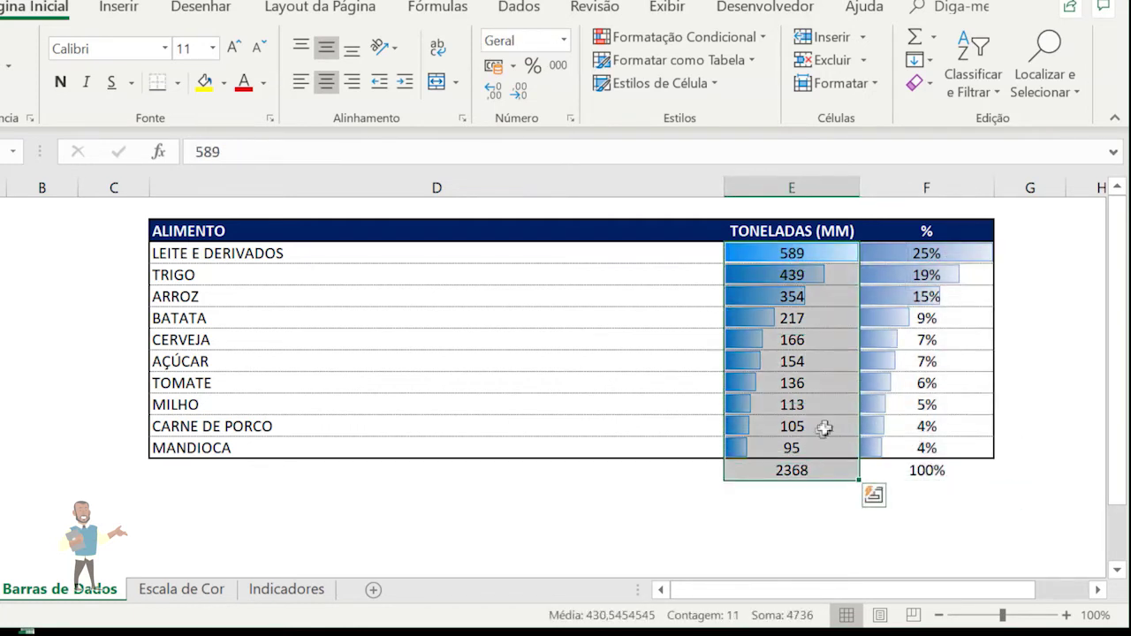
pyautogui.click(919, 468)
# Delete the existing data bar rule from the percentage cells using the conditional formatting rules manager
pyautogui.moveTo(925, 254); pyautogui.dragTo(934, 459)
pyautogui.click(697, 45)
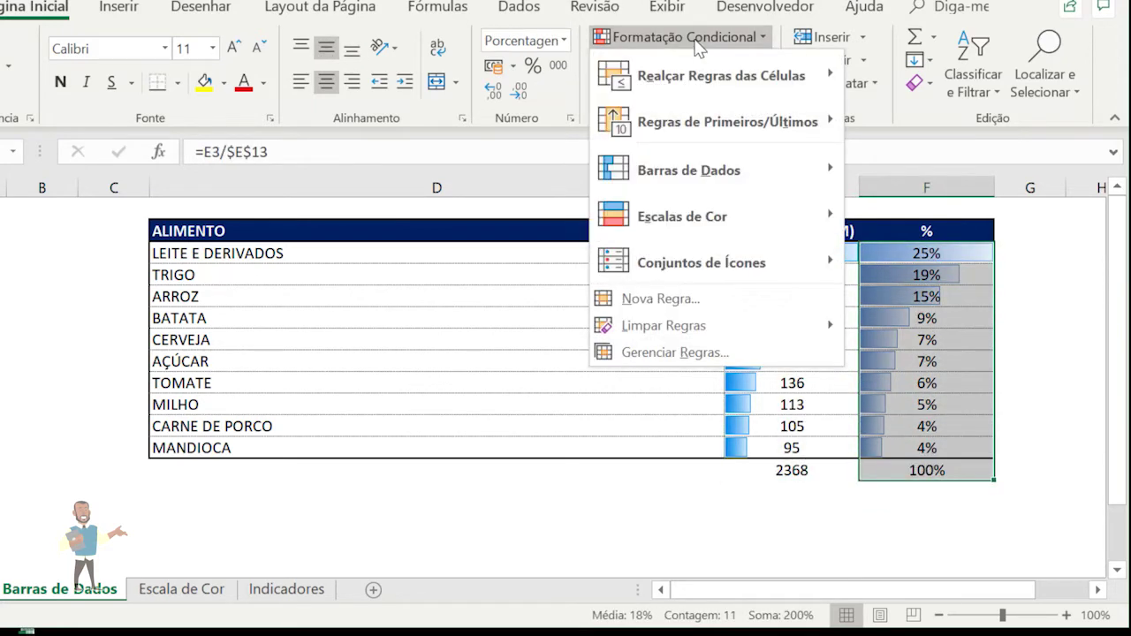
pyautogui.click(688, 355)
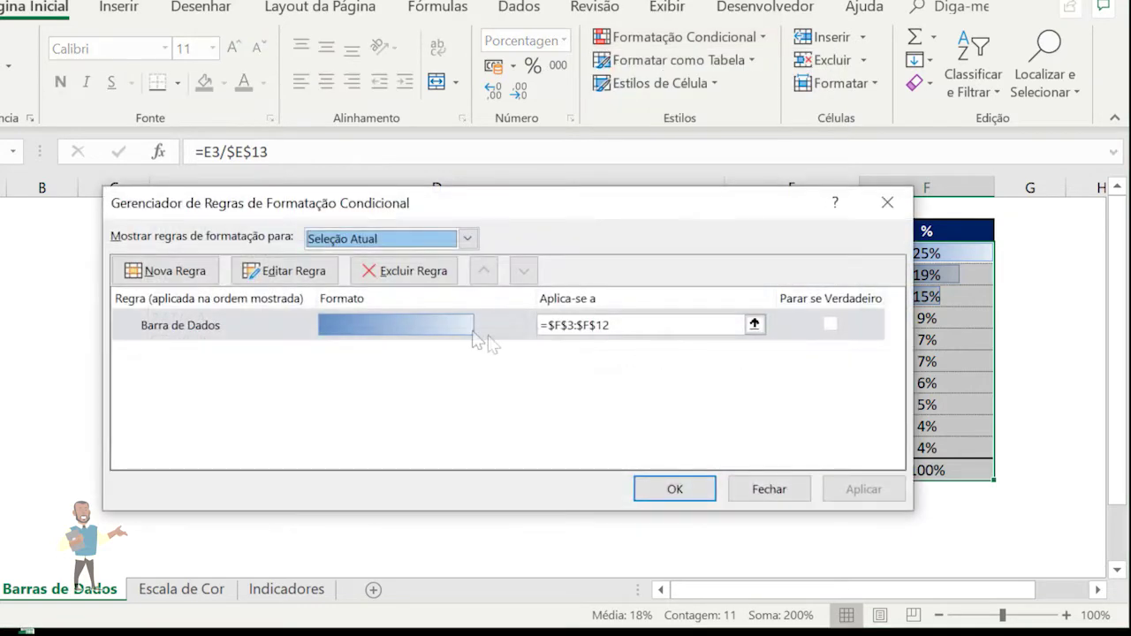
pyautogui.click(301, 334)
pyautogui.click(405, 270)
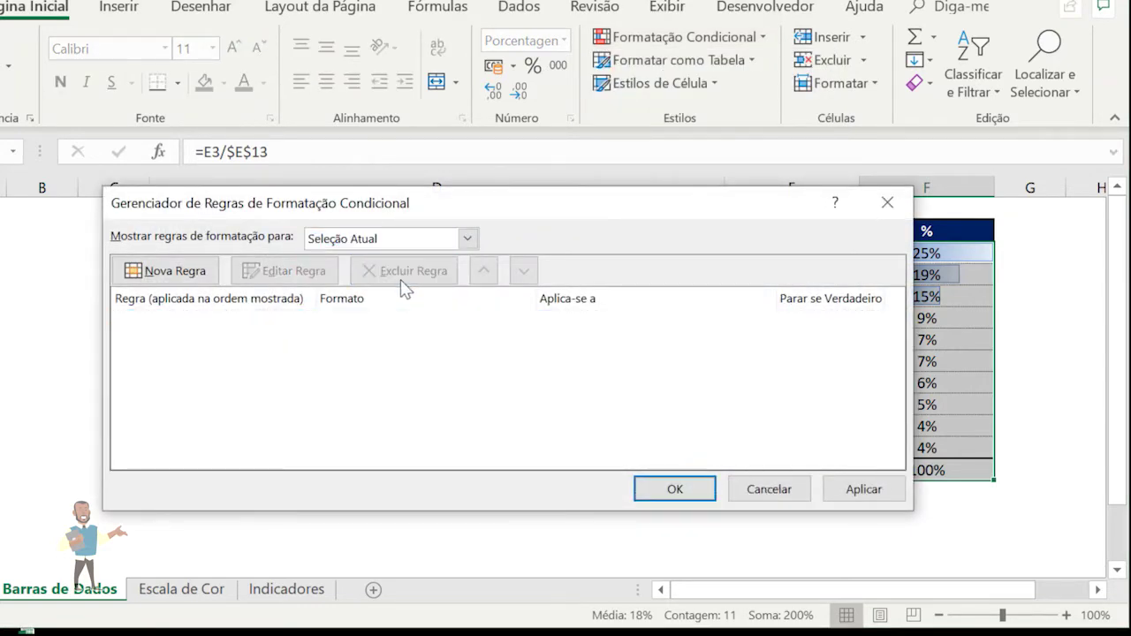
pyautogui.click(676, 489)
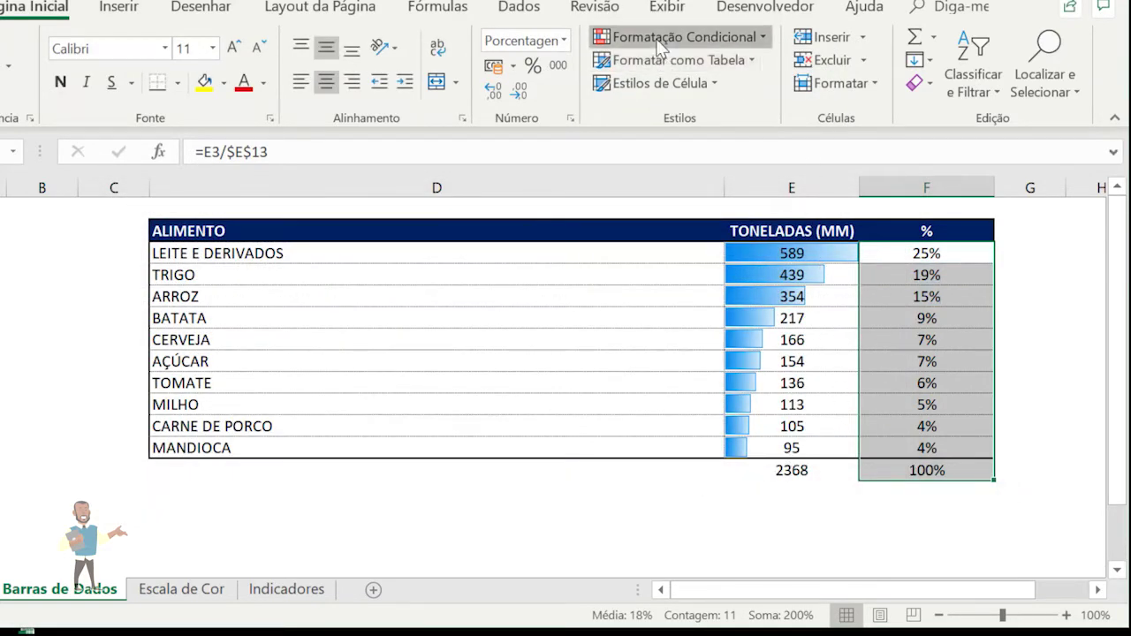
# Apply blue gradient-fill data bars to F3:F13, including the total percentage cell
pyautogui.click(658, 41)
pyautogui.moveTo(694, 175)
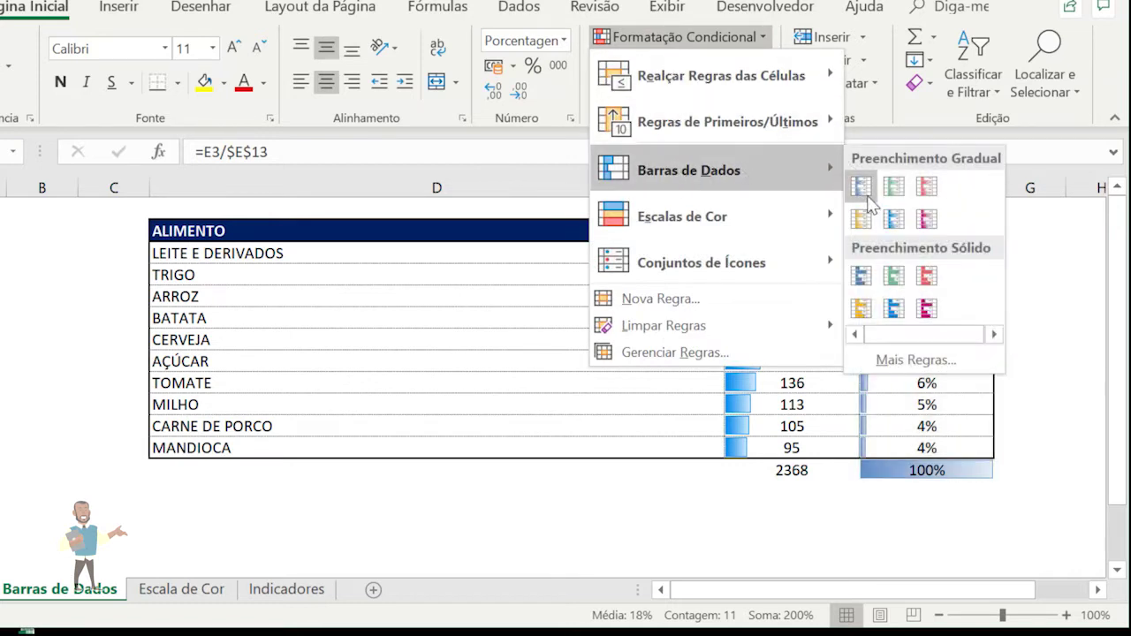
pyautogui.click(862, 188)
pyautogui.click(912, 249)
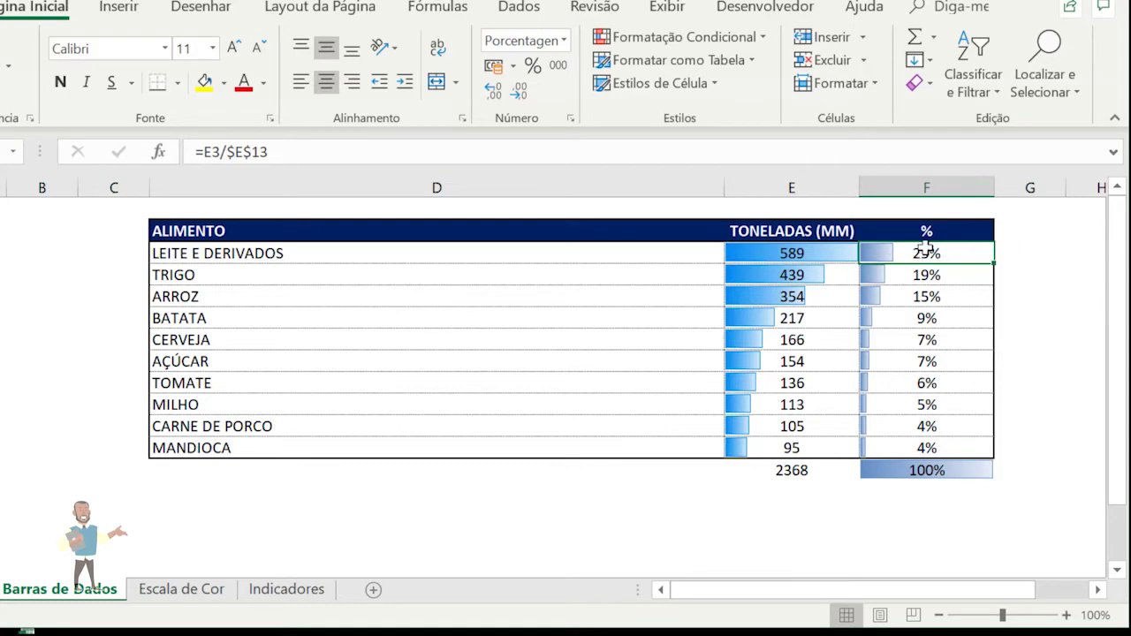
pyautogui.click(909, 470)
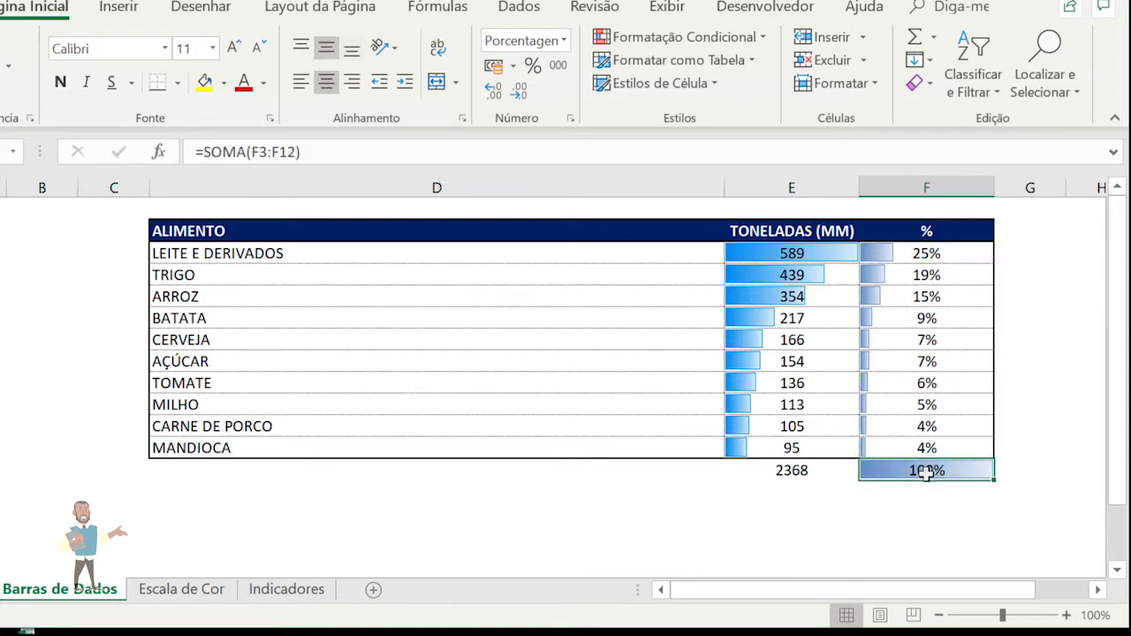
pyautogui.click(924, 283)
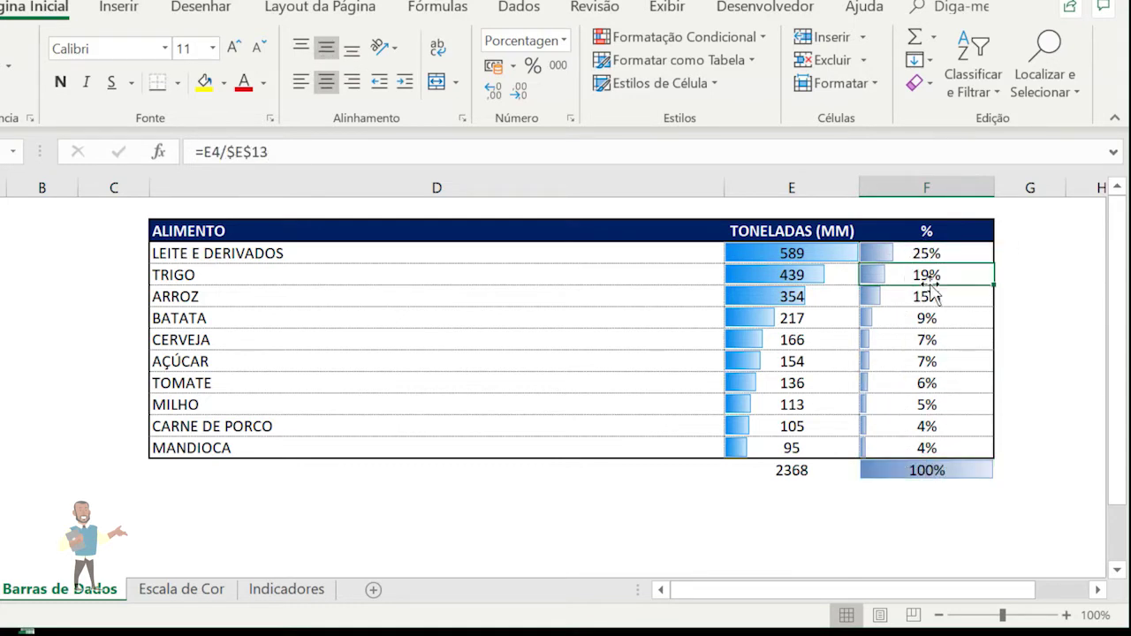
pyautogui.click(917, 302)
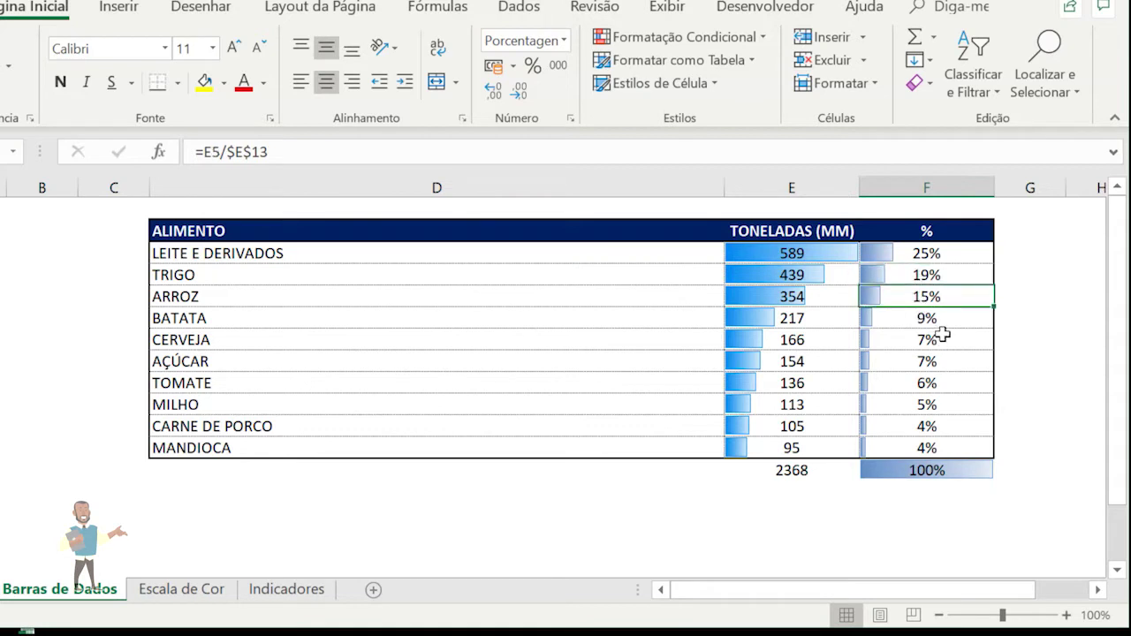
# Set the font colour of the percentages in F3:F12 to white so only the bars show
pyautogui.moveTo(926, 248); pyautogui.dragTo(942, 449)
pyautogui.moveTo(896, 257); pyautogui.dragTo(911, 455)
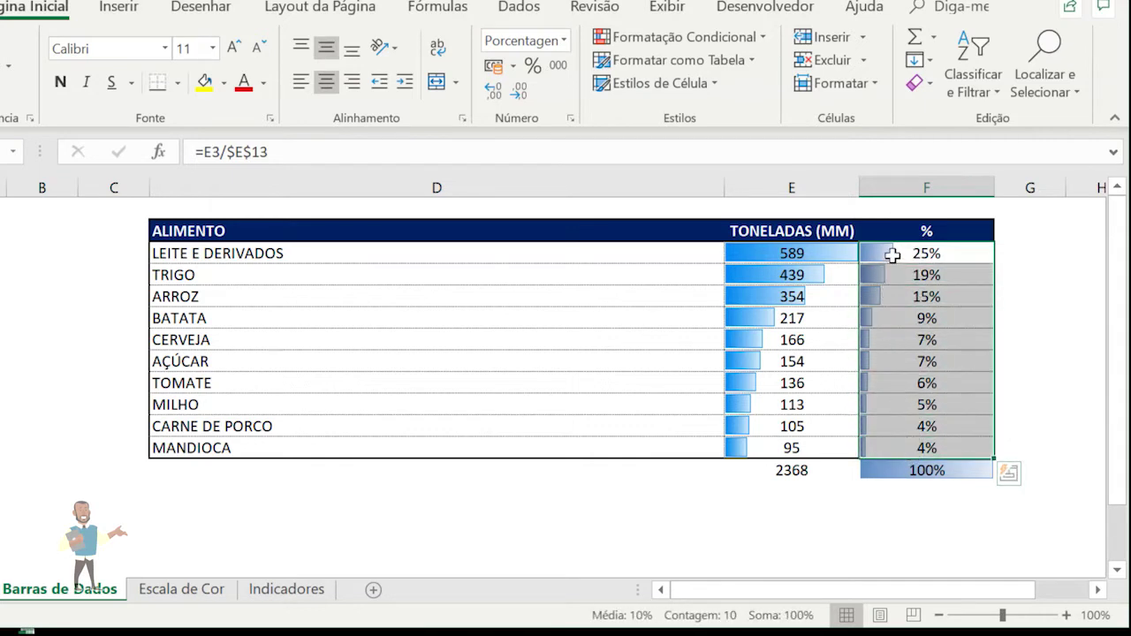
pyautogui.moveTo(905, 254); pyautogui.dragTo(948, 451)
pyautogui.click(917, 273)
pyautogui.click(920, 255)
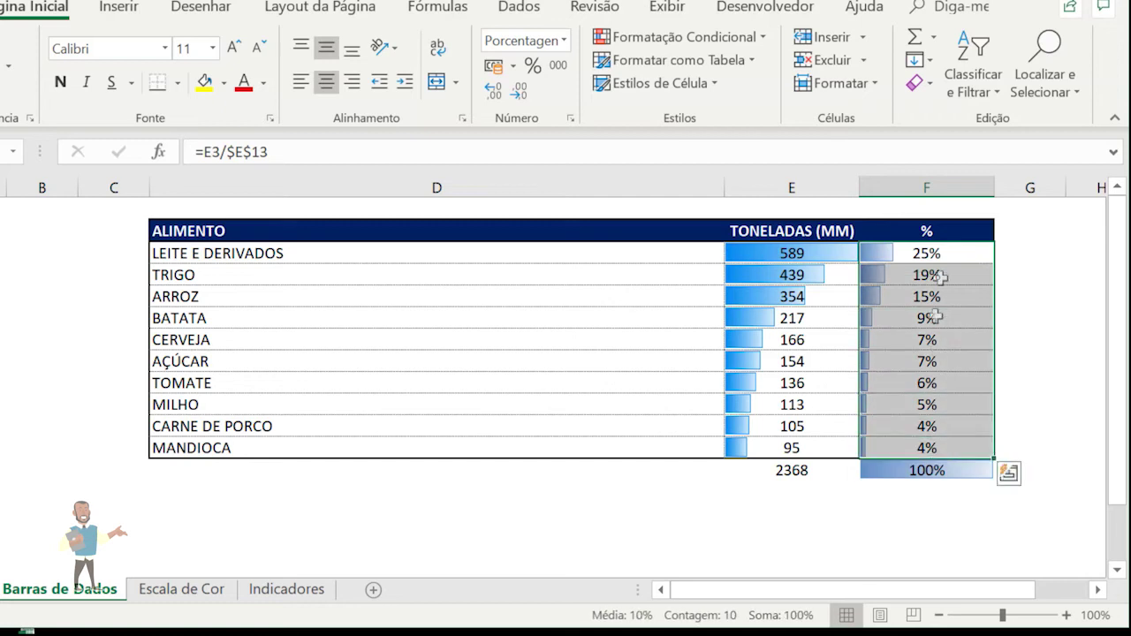
pyautogui.click(263, 82)
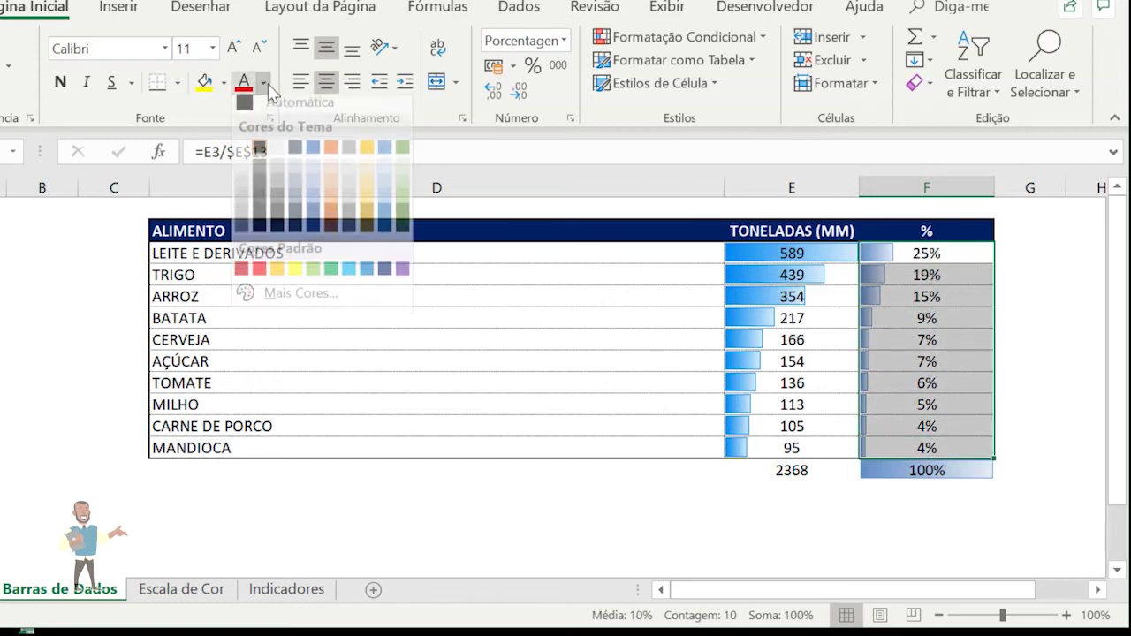
pyautogui.click(242, 155)
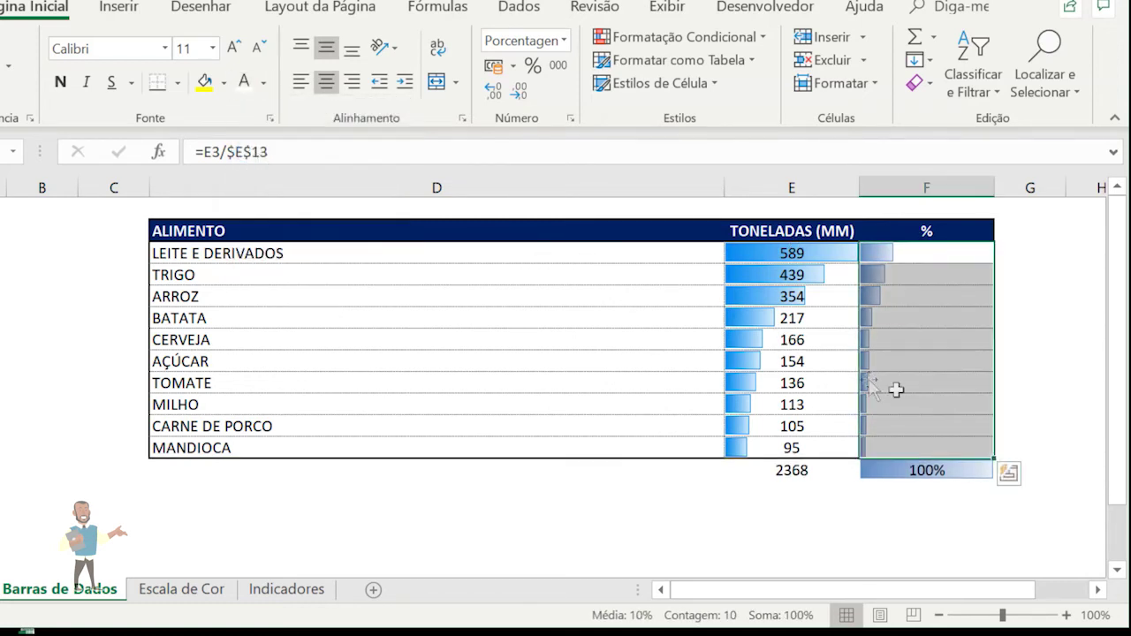
# Go through cells F3 to F12 to examine the formulas behind the white-font percentages
pyautogui.click(919, 404)
pyautogui.moveTo(922, 257); pyautogui.dragTo(942, 442)
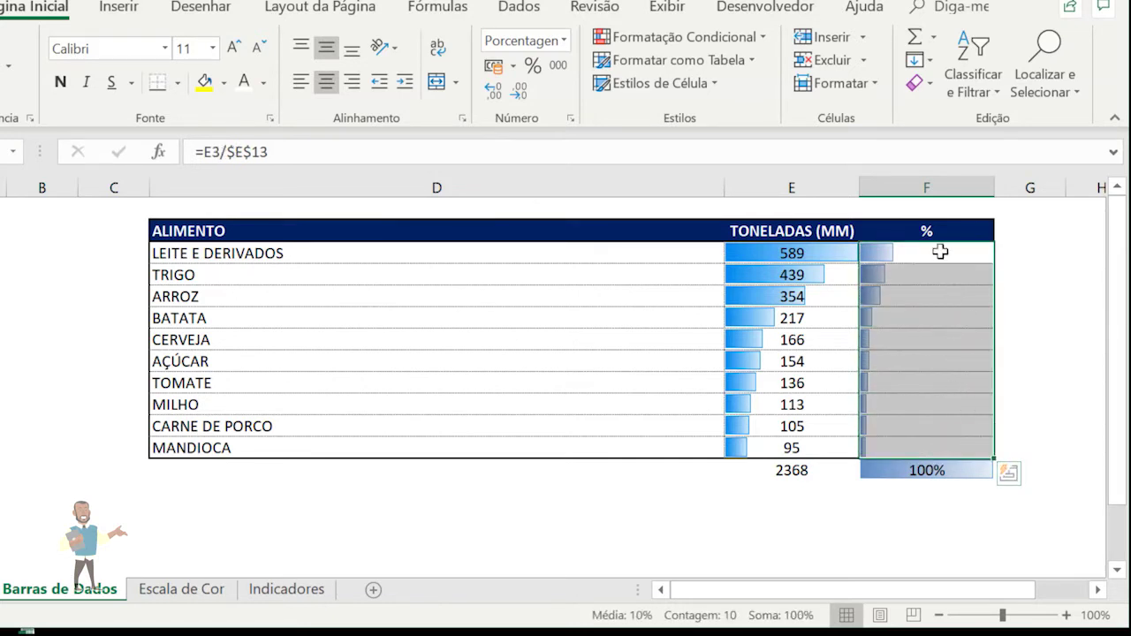
pyautogui.press('Down')
pyautogui.press('Down')
pyautogui.press('Down')
pyautogui.press('Down')
pyautogui.press('Down')
pyautogui.press('Down')
pyautogui.press('Down')
pyautogui.press('Down')
pyautogui.press('Down')
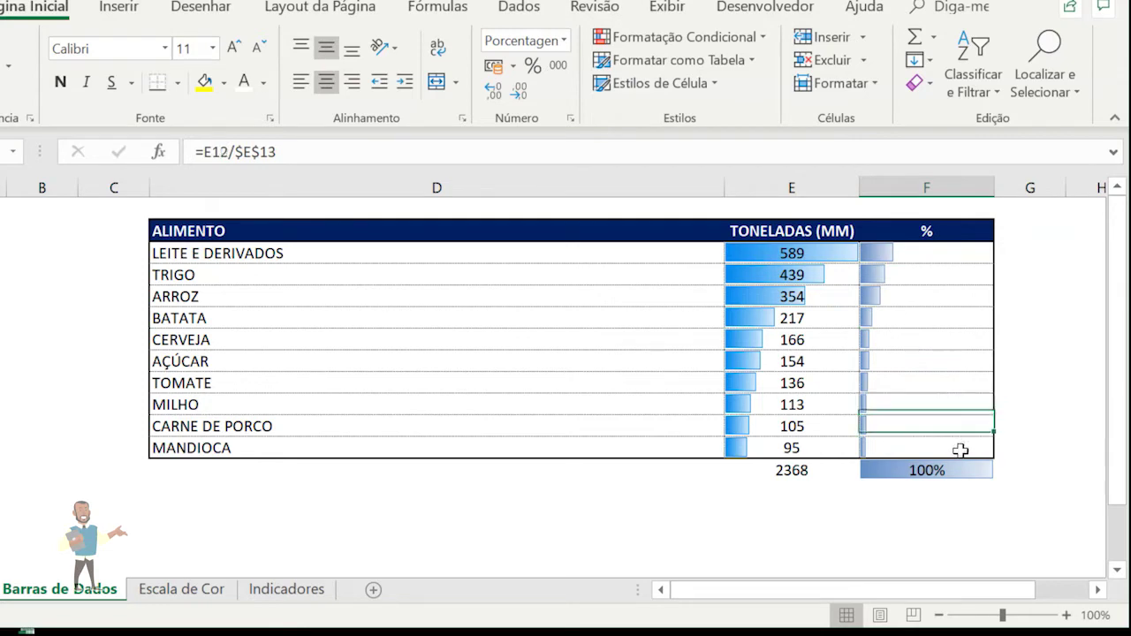
pyautogui.moveTo(916, 260); pyautogui.dragTo(943, 446)
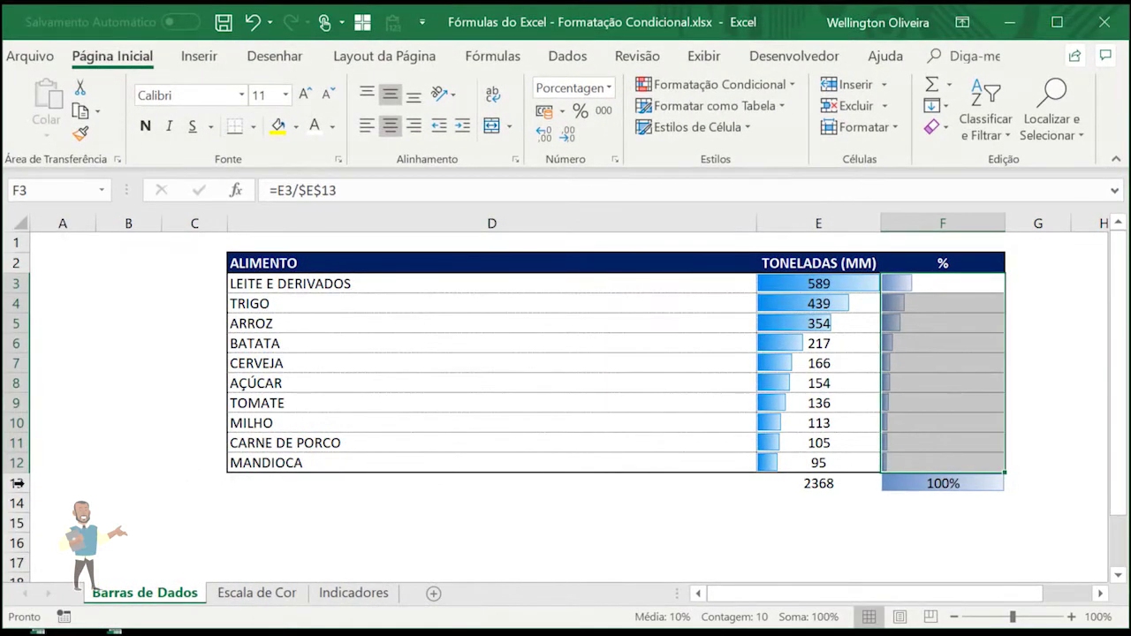
# Try to hide the totals row 13, and undo this along with the white font colour in F3:F12
pyautogui.click(16, 482)
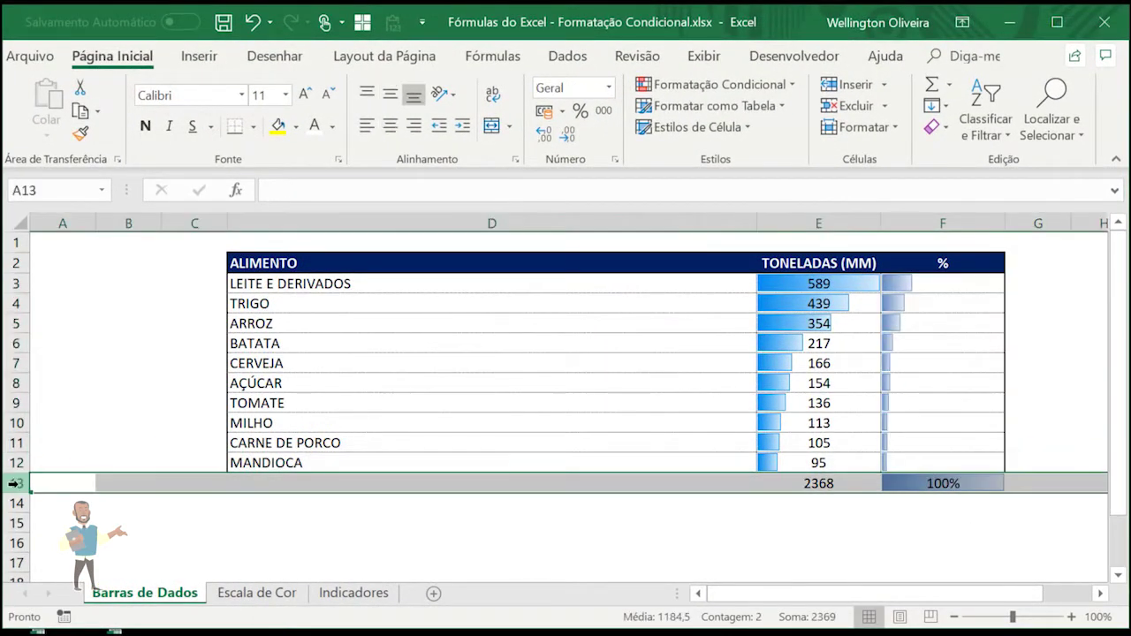
pyautogui.rightClick(18, 483)
pyautogui.click(76, 447)
pyautogui.moveTo(948, 285); pyautogui.dragTo(968, 462)
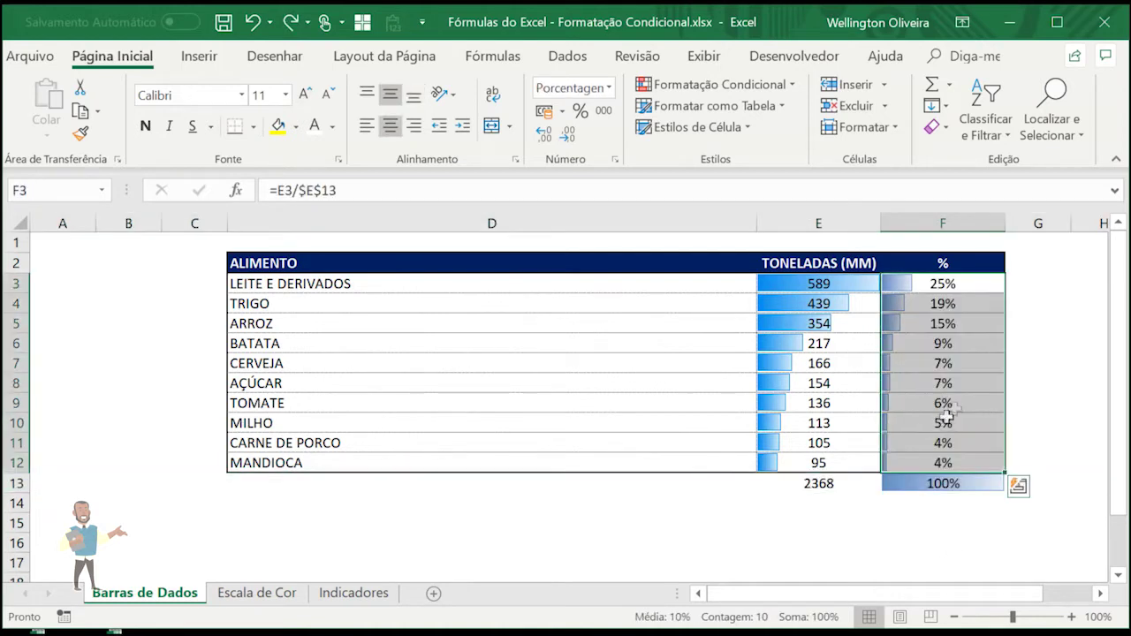
pyautogui.click(953, 367)
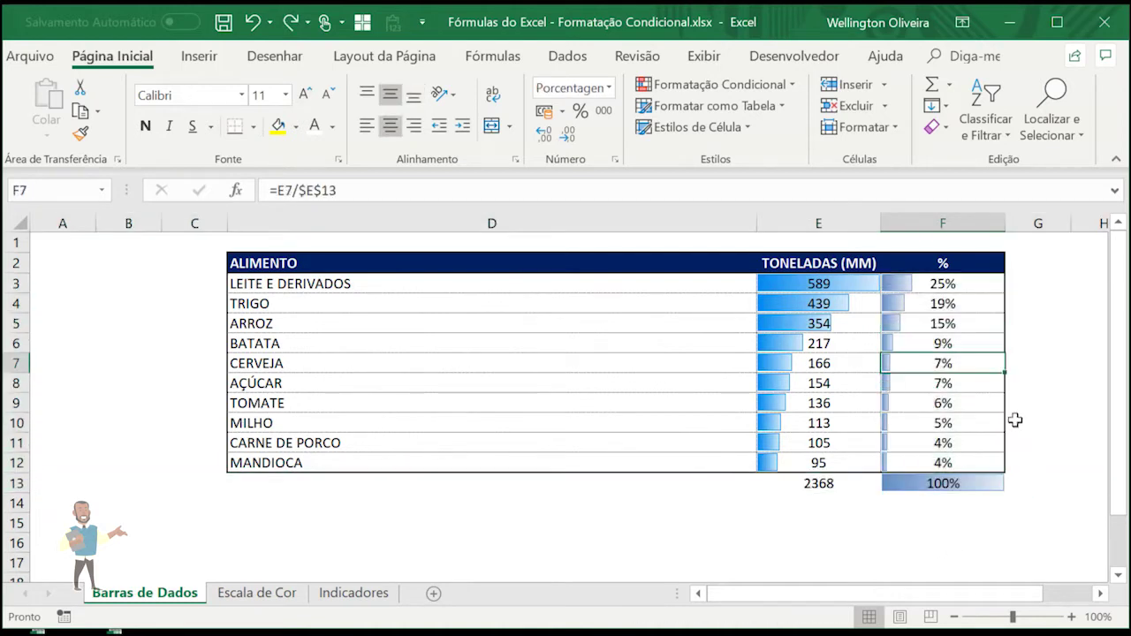
pyautogui.moveTo(937, 285); pyautogui.dragTo(963, 484)
pyautogui.click(855, 404)
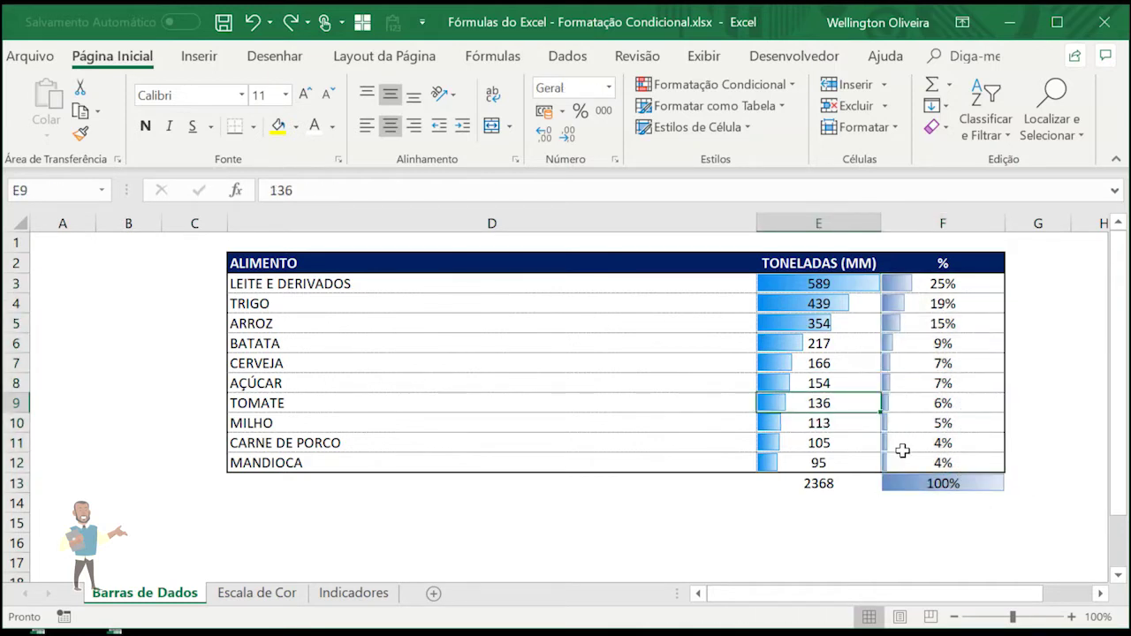
pyautogui.write('23424')
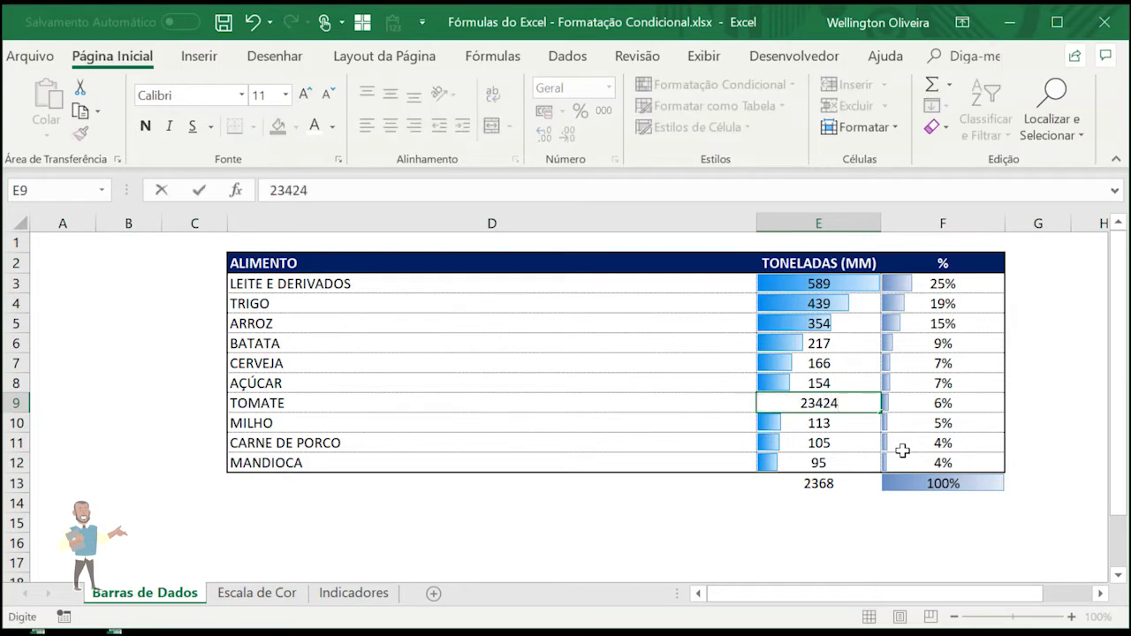
pyautogui.press('Escape')
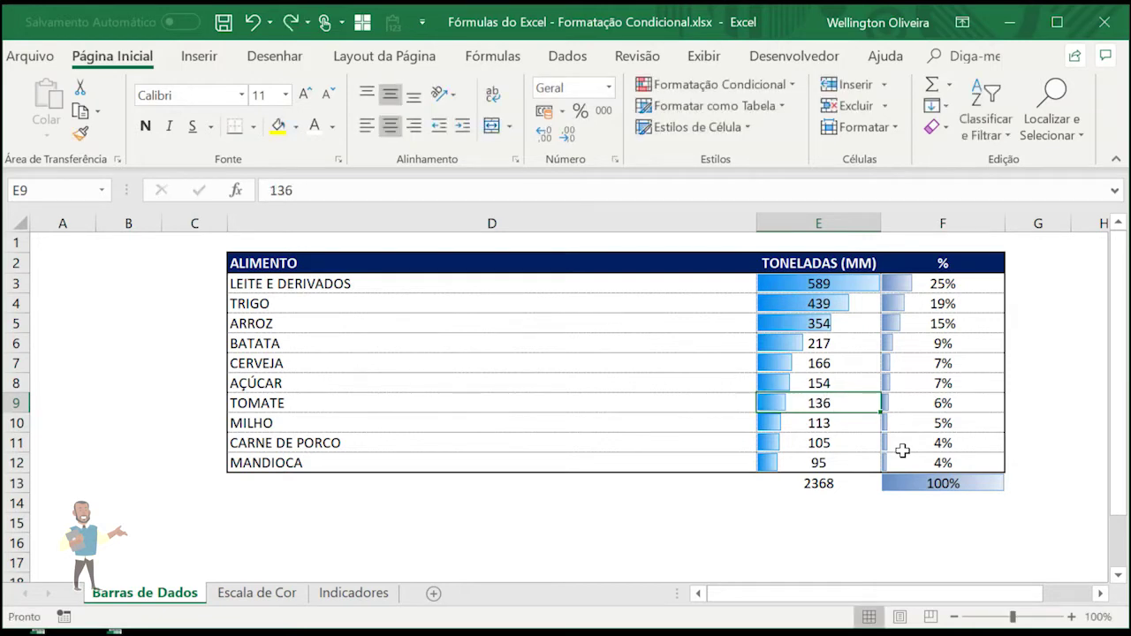
# Set the TOMATE tonnage in cell E9 to 1361 to test how the data bars react
pyautogui.press('F2')
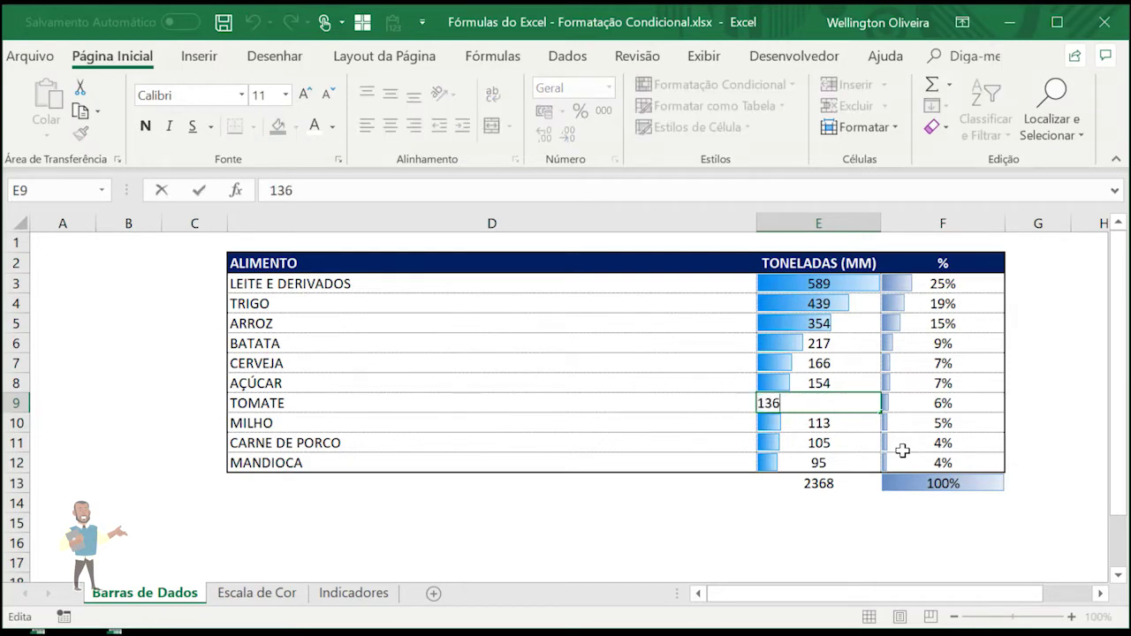
pyautogui.write('1')
pyautogui.press('Return')
pyautogui.press('Up')
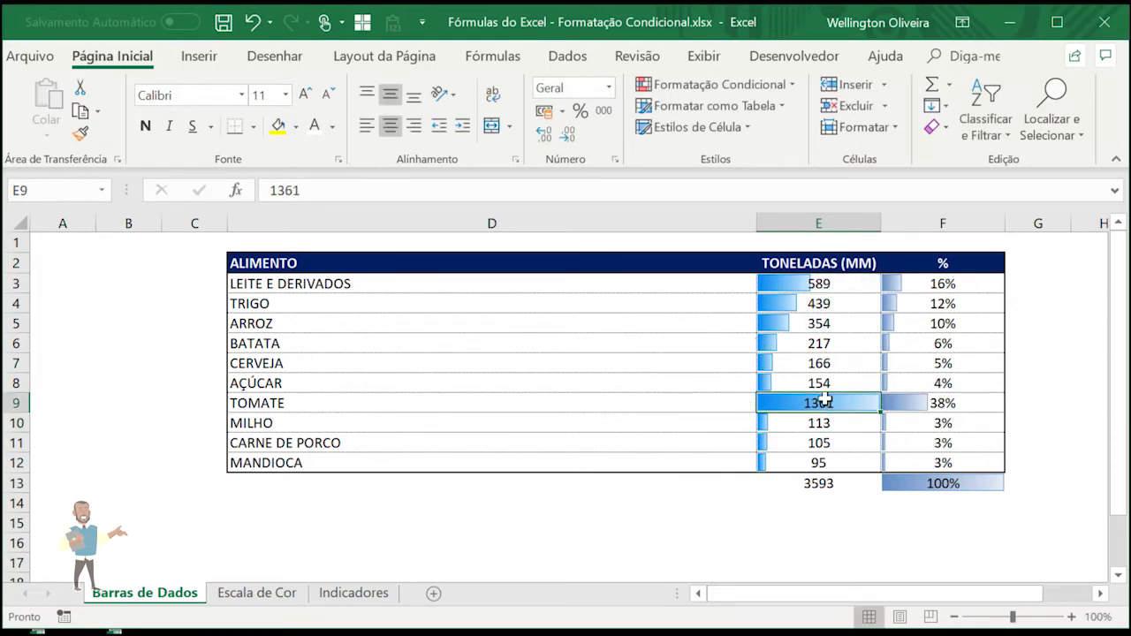
# Examine the food names in D3:D9 to compare TOMATE with the foods listed above it
pyautogui.click(734, 403)
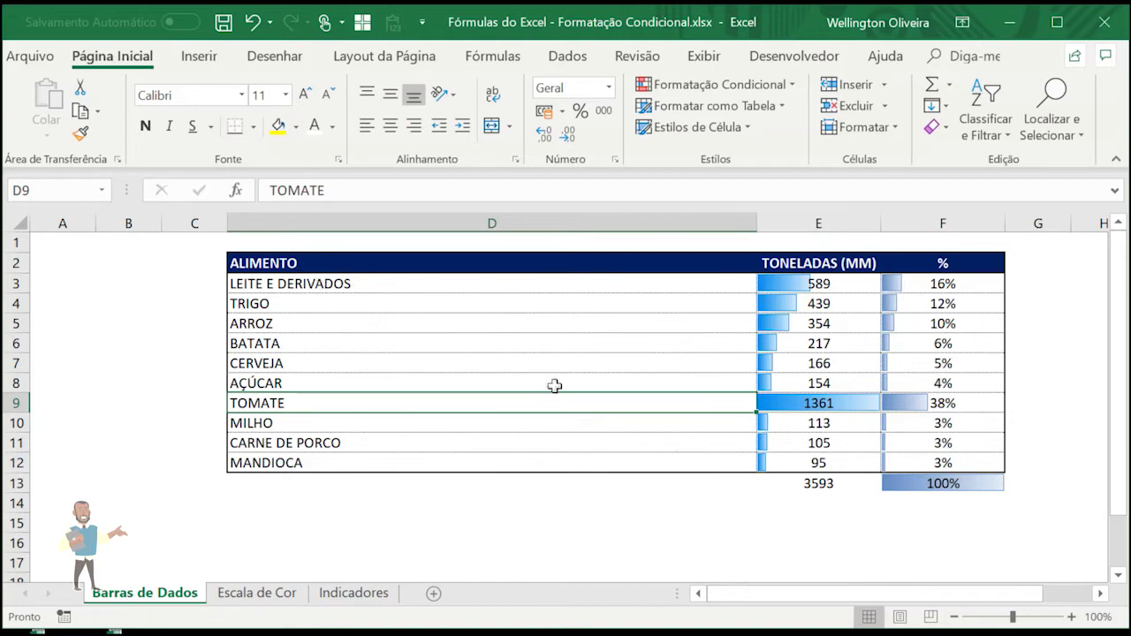
pyautogui.moveTo(366, 292); pyautogui.dragTo(370, 386)
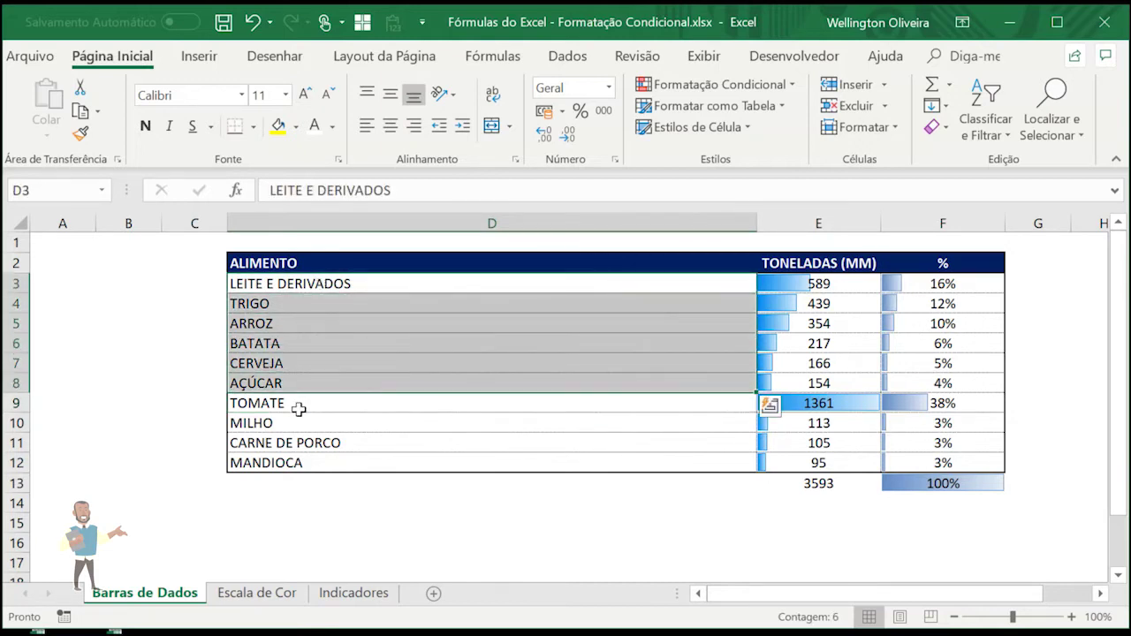
pyautogui.click(298, 406)
pyautogui.moveTo(296, 292); pyautogui.dragTo(337, 402)
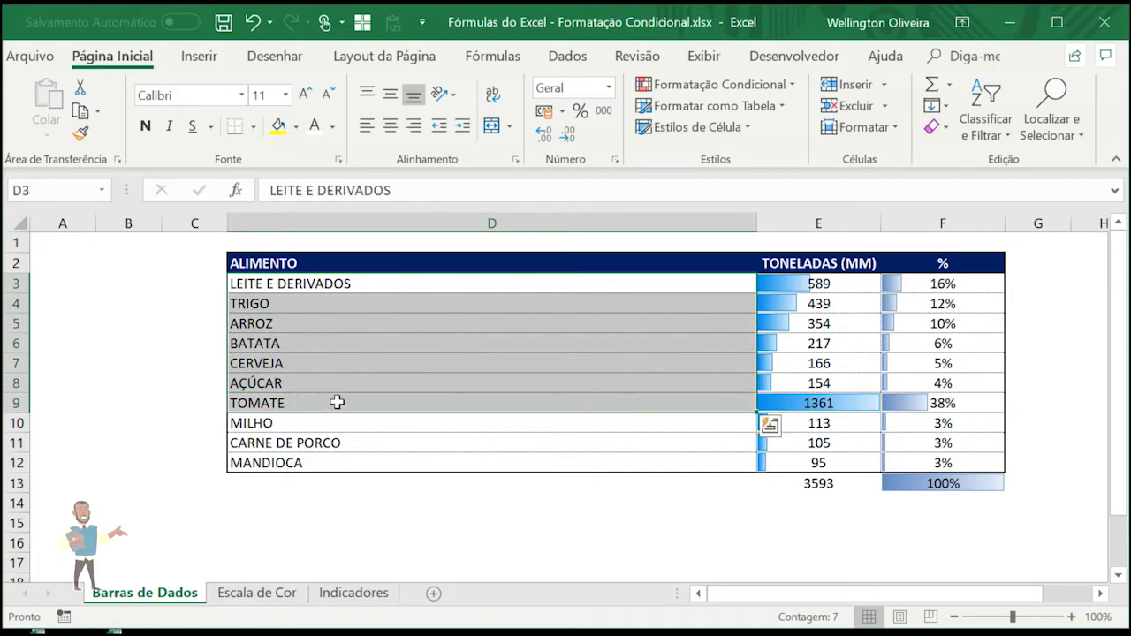
# Restore the TOMATE tonnage in cell E9 to 136
pyautogui.click(849, 398)
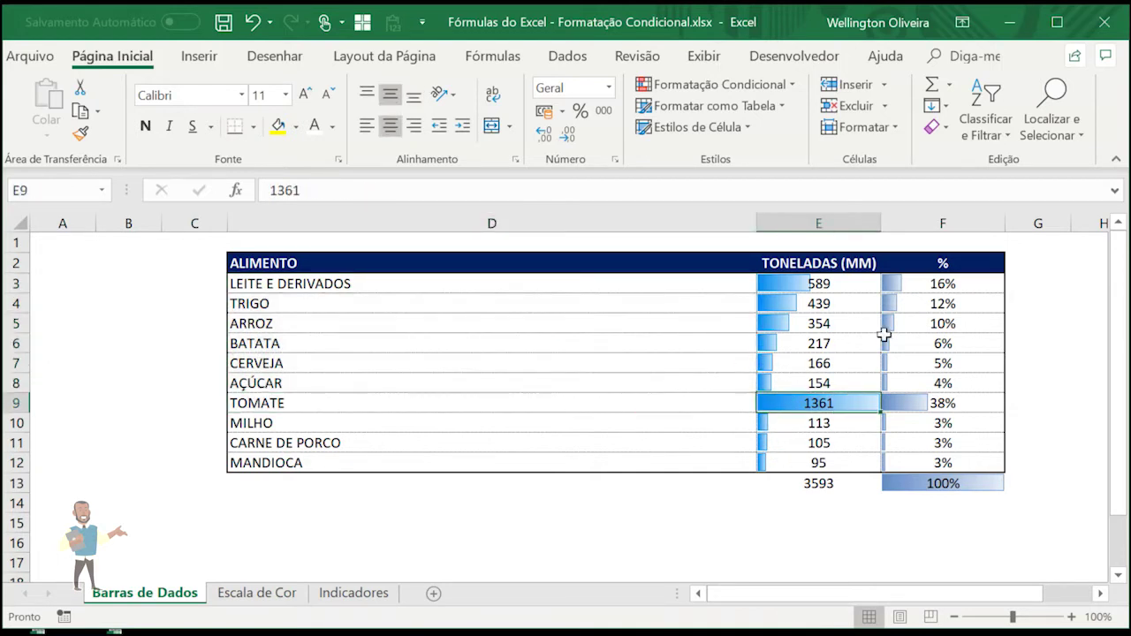
pyautogui.doubleClick(849, 400)
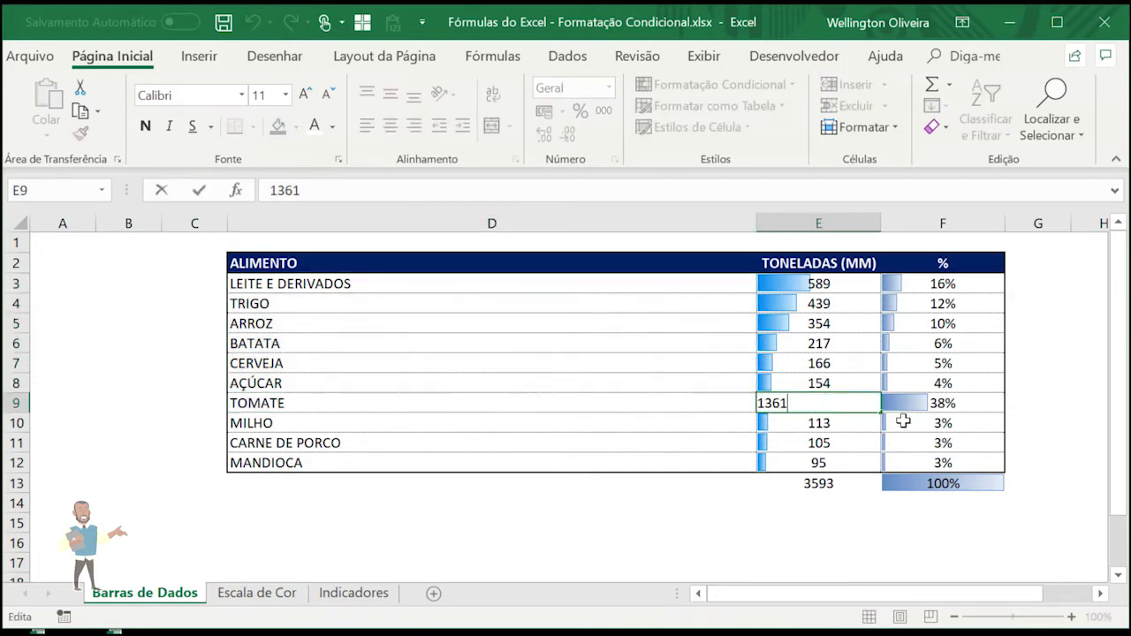
pyautogui.press('Return')
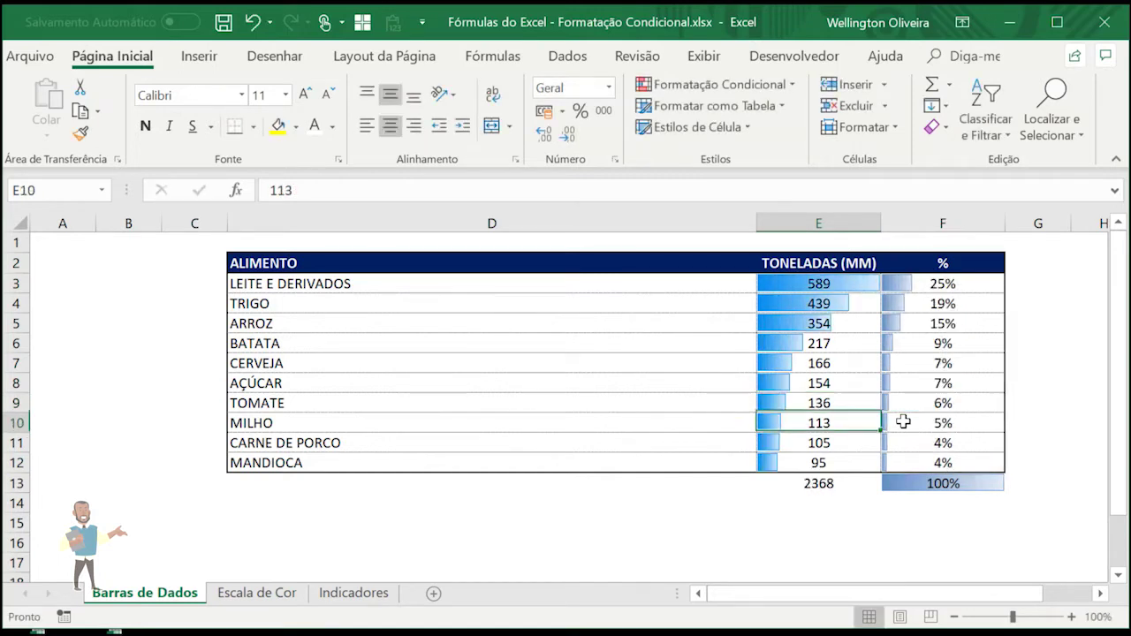
pyautogui.press('Up')
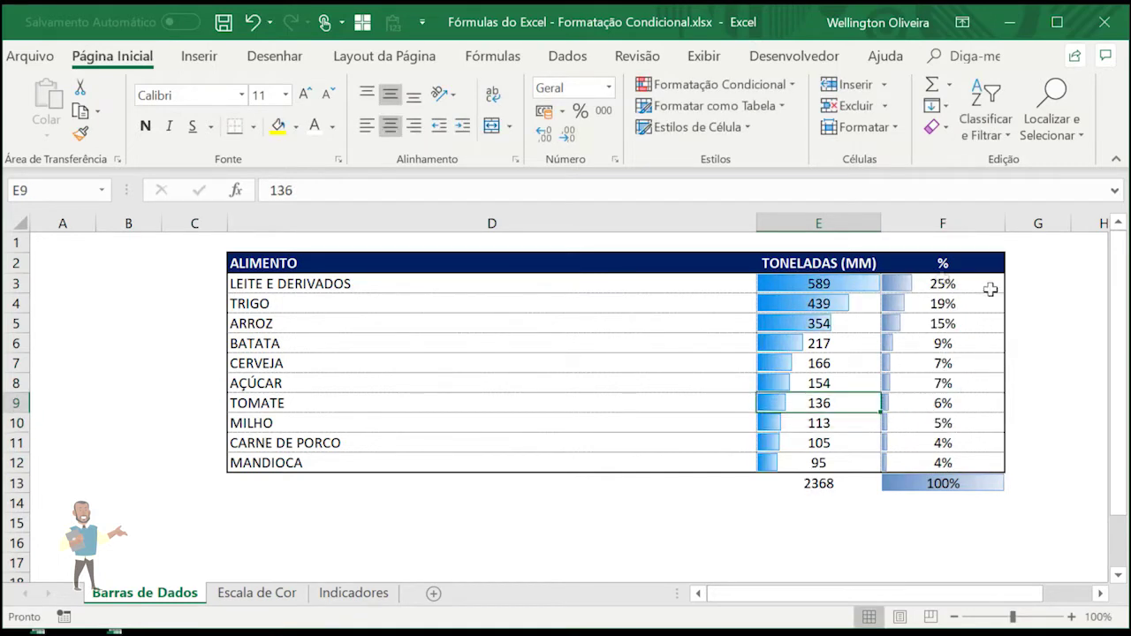
# Change the TOMATE tonnage in cell E9 to 1361 again
pyautogui.doubleClick(856, 403)
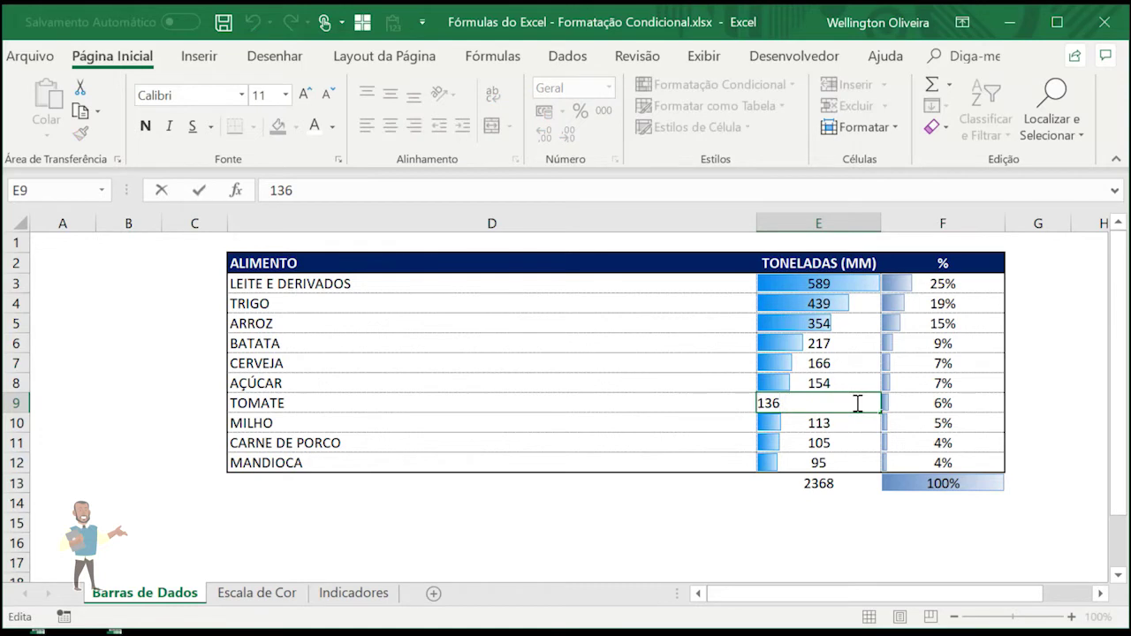
pyautogui.press('Return')
pyautogui.press('Up')
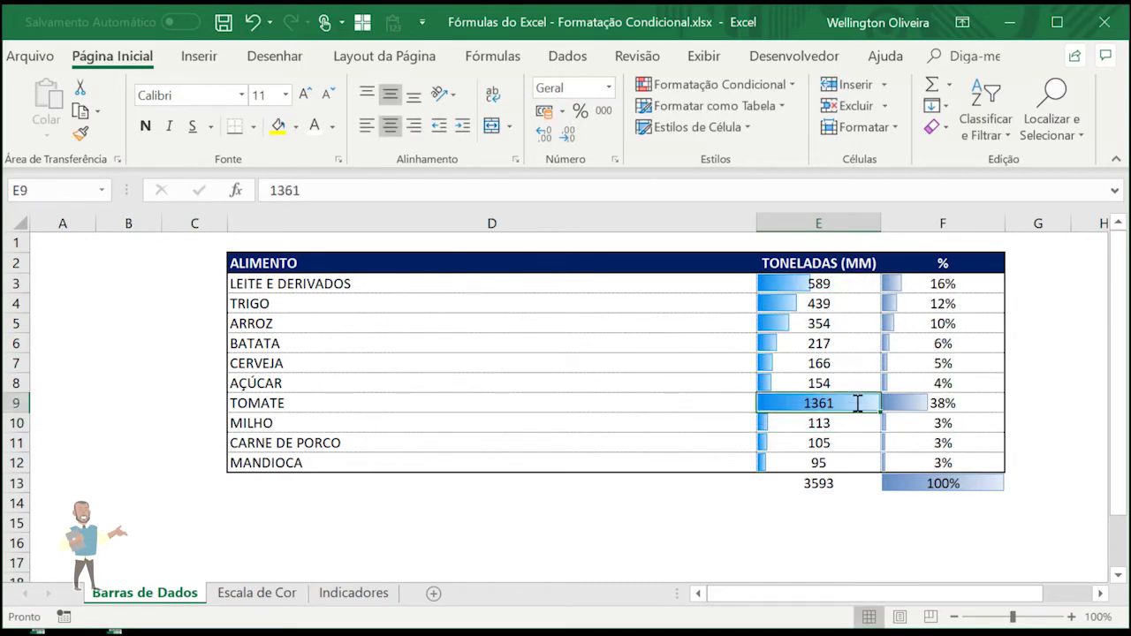
# Restore the TOMATE tonnage in cell E9 to 136 and review the data bars in E3:E12 and F3:F13
pyautogui.press('Up')
pyautogui.press('Down')
pyautogui.doubleClick(858, 403)
pyautogui.press('Return')
pyautogui.press('Up')
pyautogui.moveTo(856, 283); pyautogui.dragTo(839, 462)
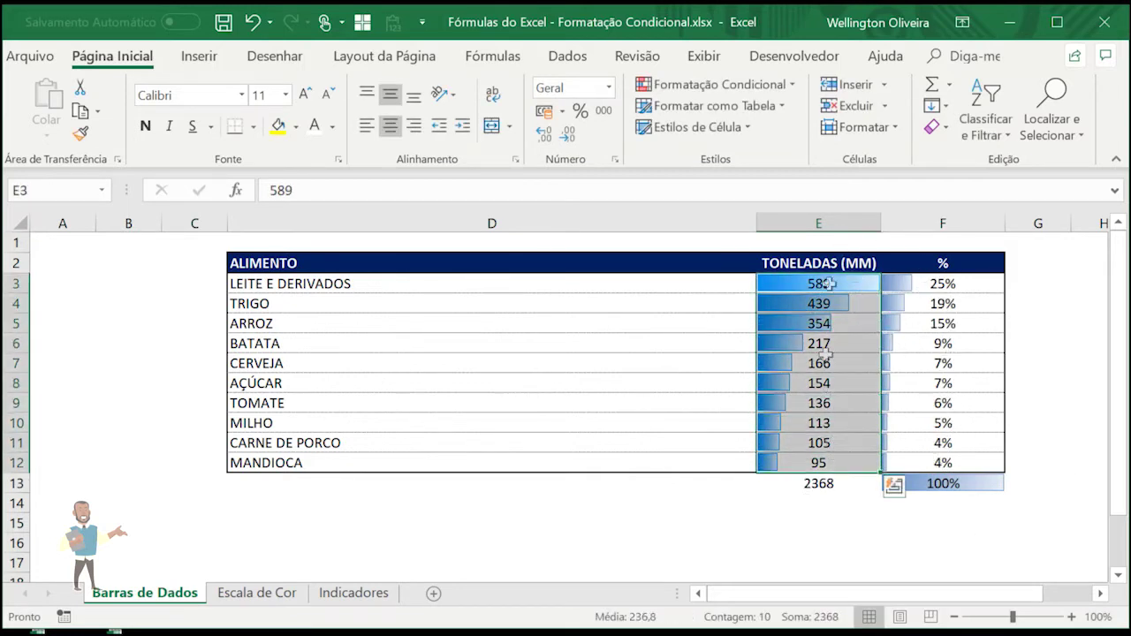
pyautogui.moveTo(963, 285); pyautogui.dragTo(963, 484)
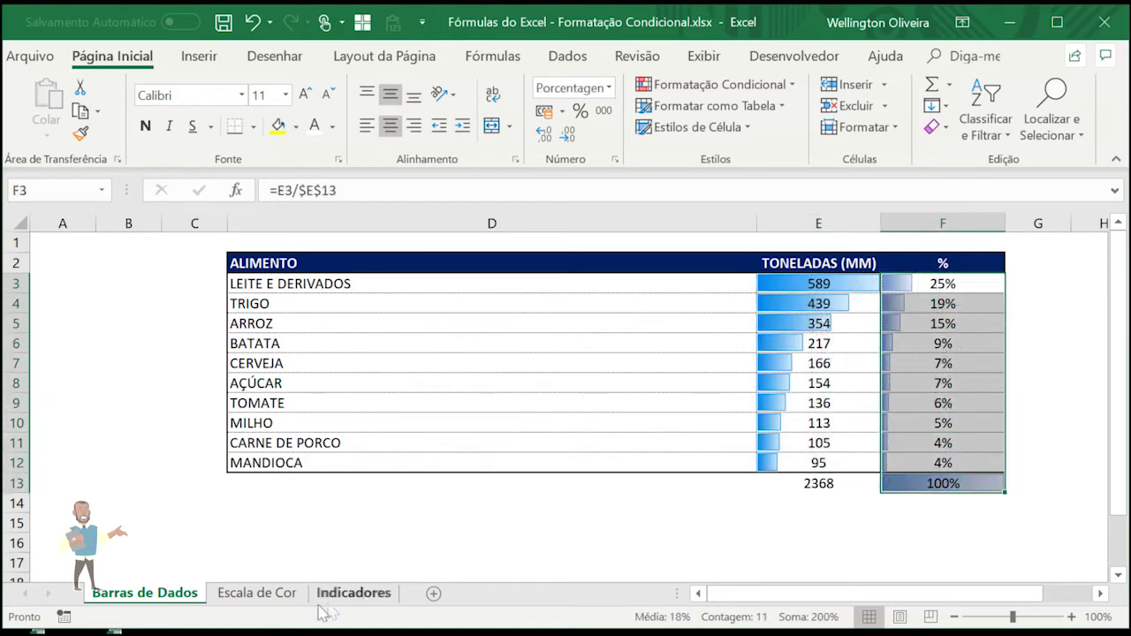
# On the Escala de Cor sheet, examine the blue-to-red colour scale of the tonnages in E3:E12
pyautogui.click(260, 595)
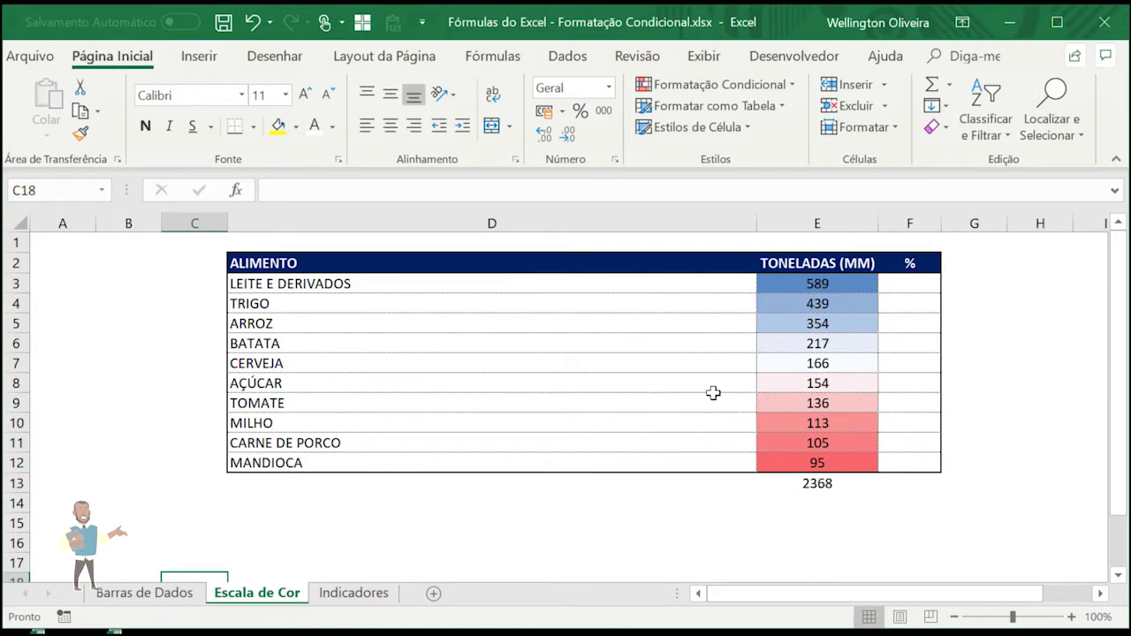
pyautogui.moveTo(806, 283); pyautogui.dragTo(854, 469)
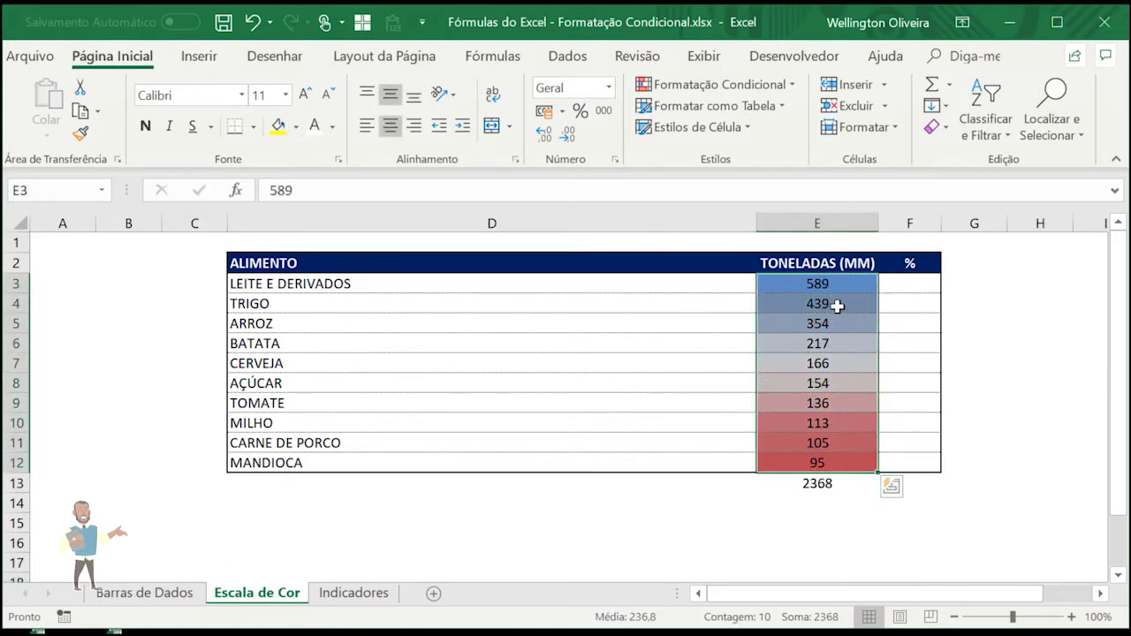
pyautogui.click(839, 303)
pyautogui.click(845, 288)
pyautogui.moveTo(841, 298); pyautogui.dragTo(847, 389)
pyautogui.click(822, 462)
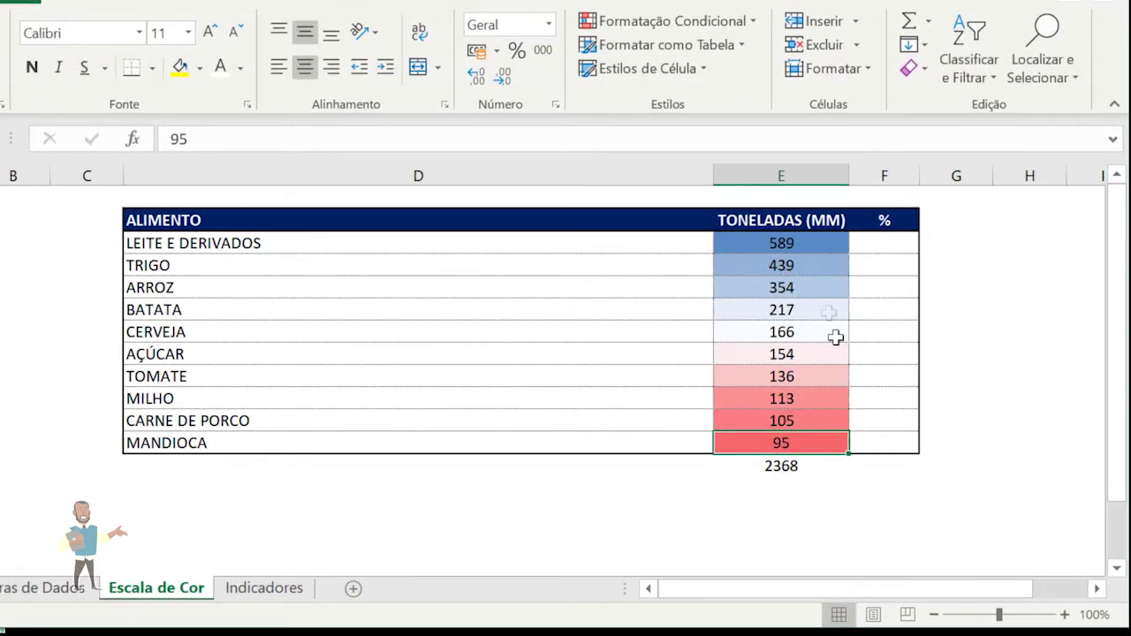
pyautogui.click(804, 252)
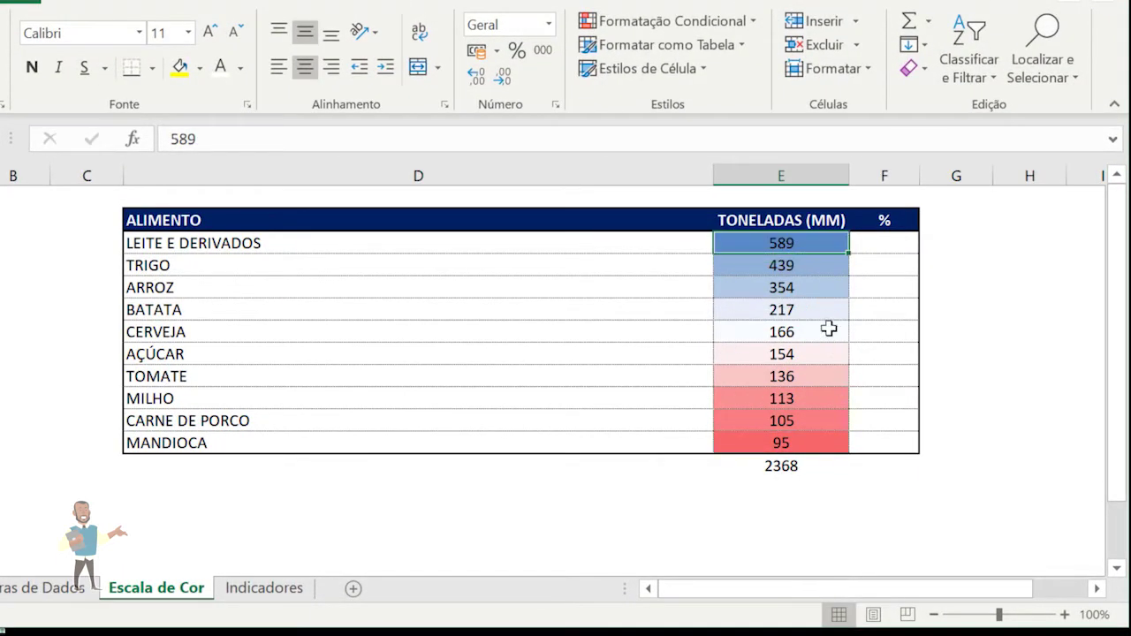
# Set the LEITE E DERIVADOS tonnage in cell E3 to 5891 to test how the colour scale reacts
pyautogui.doubleClick(829, 243)
pyautogui.write('1')
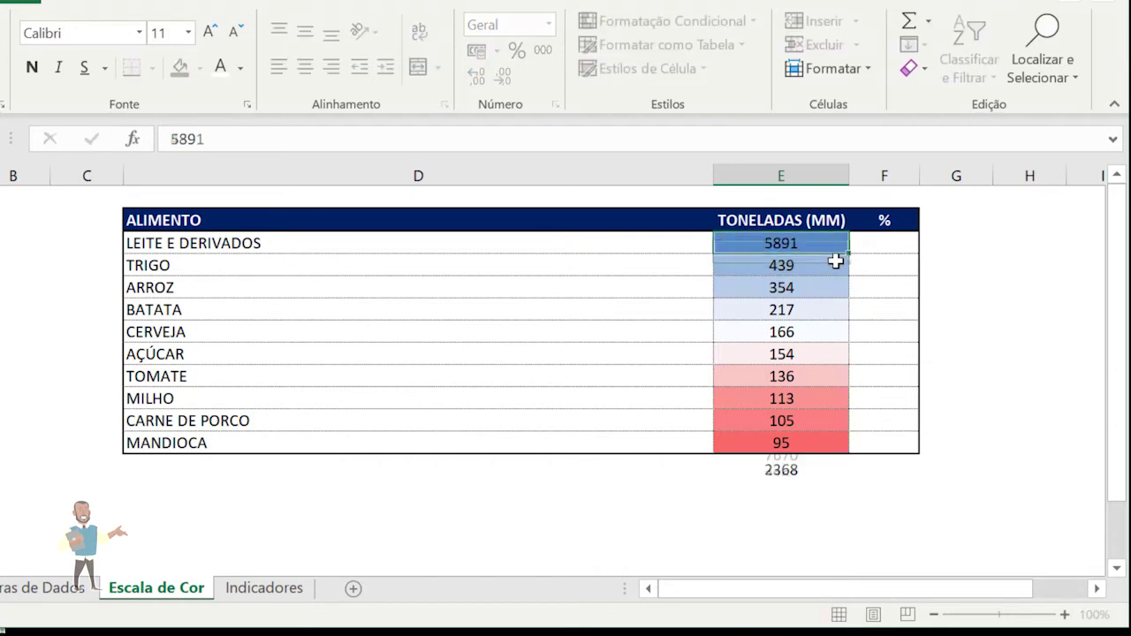
pyautogui.press('Return')
pyautogui.press('Up')
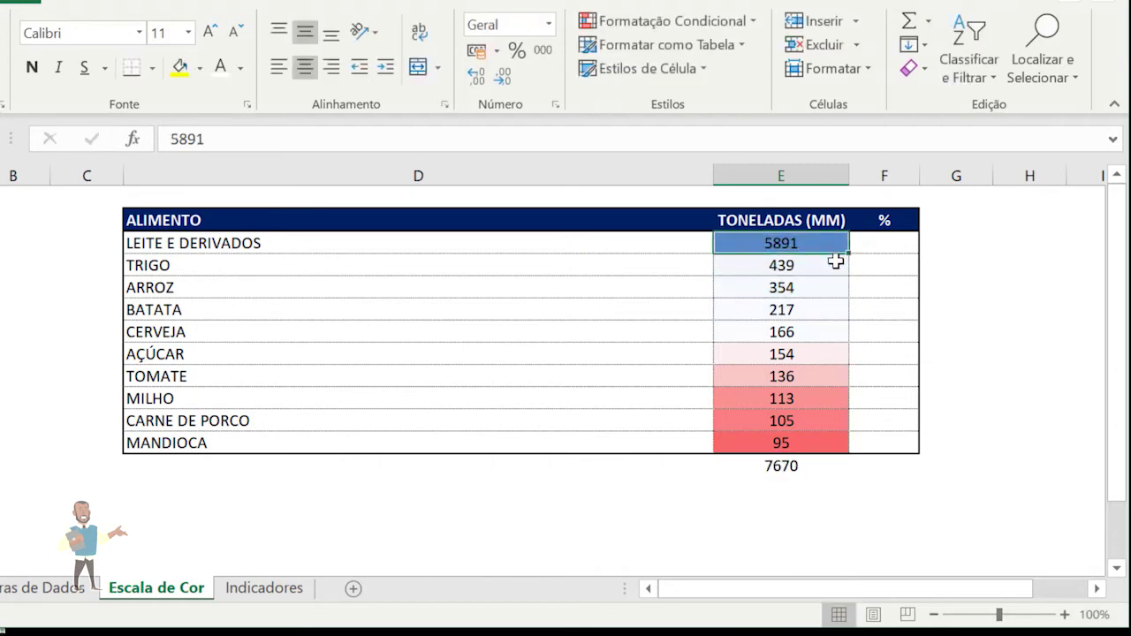
pyautogui.click(806, 449)
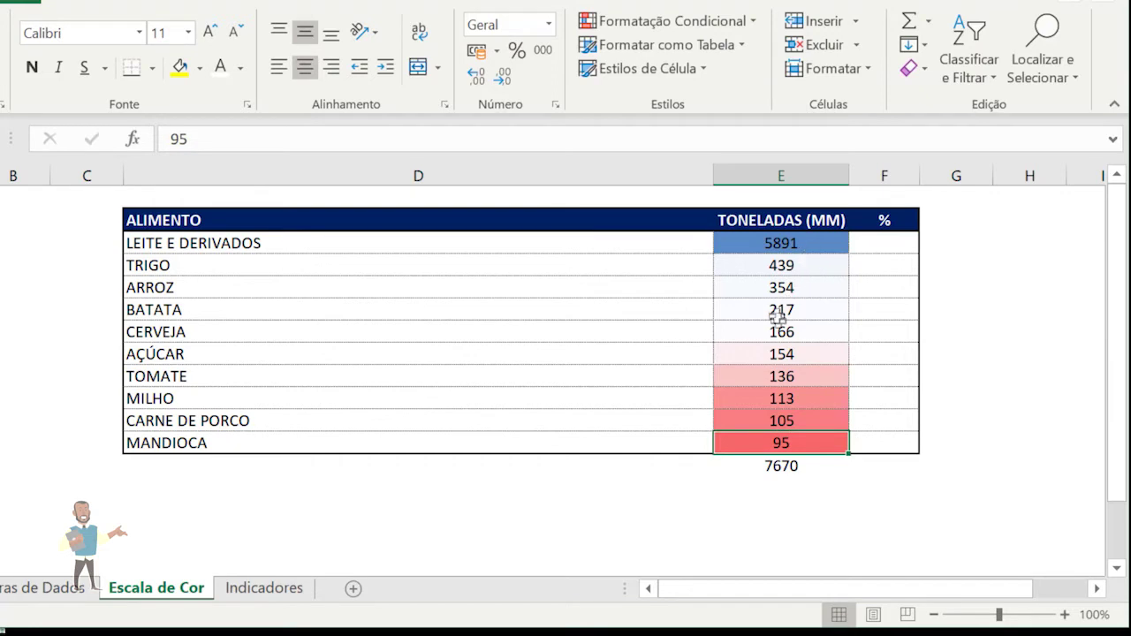
pyautogui.moveTo(783, 354); pyautogui.dragTo(783, 245)
# Restore the LEITE E DERIVADOS tonnage in cell E3 to 589
pyautogui.click(783, 245)
pyautogui.doubleClick(827, 244)
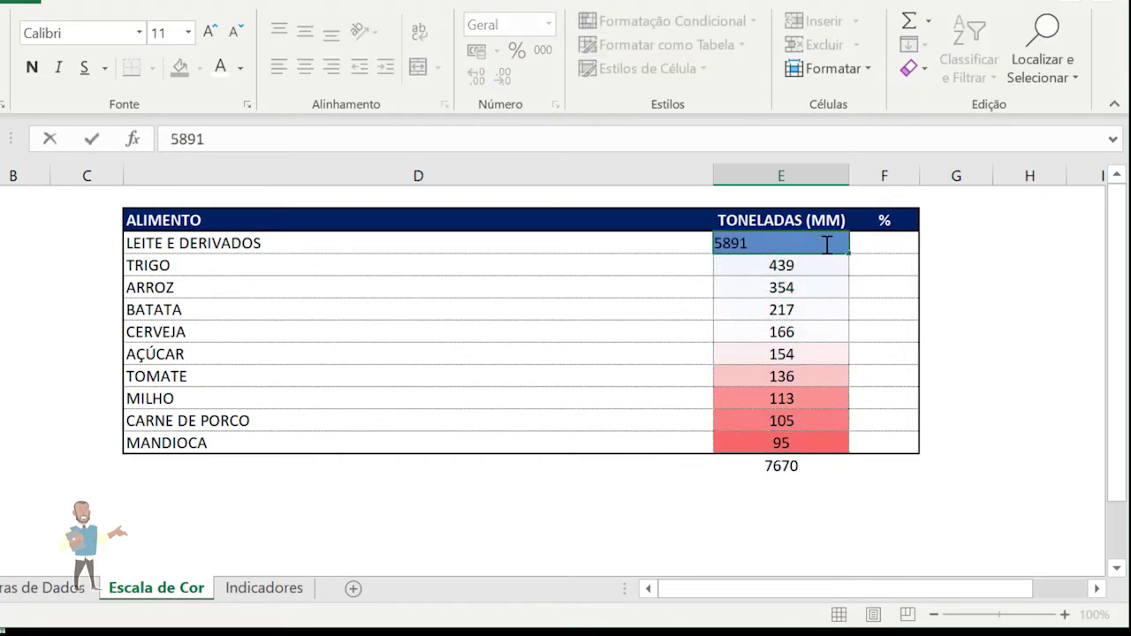
pyautogui.press('Return')
pyautogui.click(826, 245)
pyautogui.press('Return')
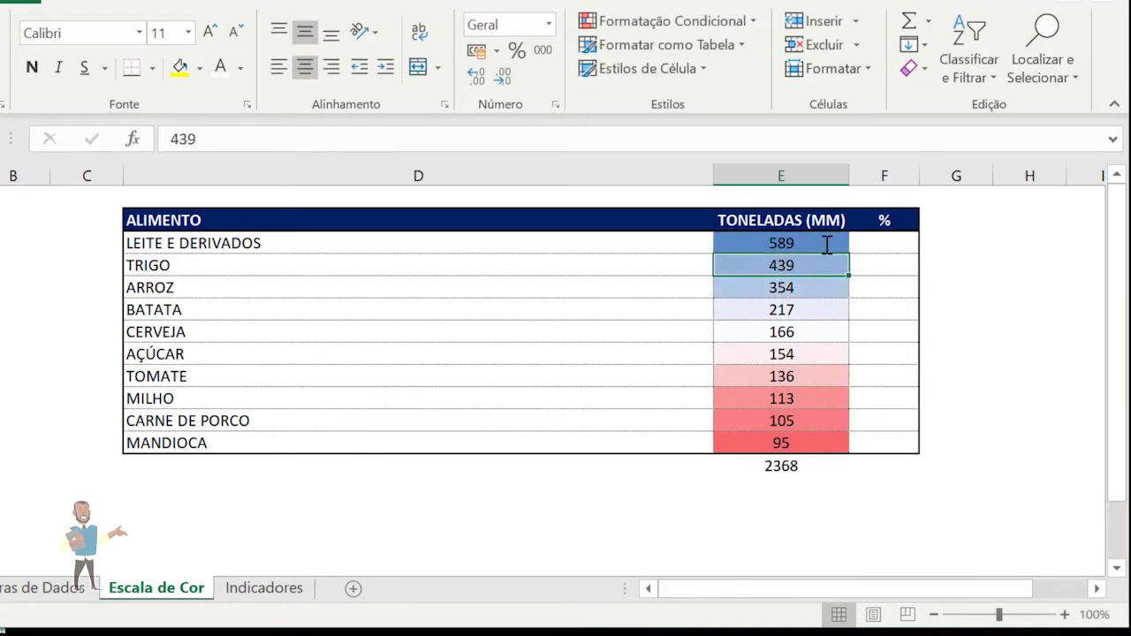
# Apply the green-to-white colour scale to the tonnages in E3:E12 and check the shading of several cells
pyautogui.moveTo(783, 245); pyautogui.dragTo(775, 436)
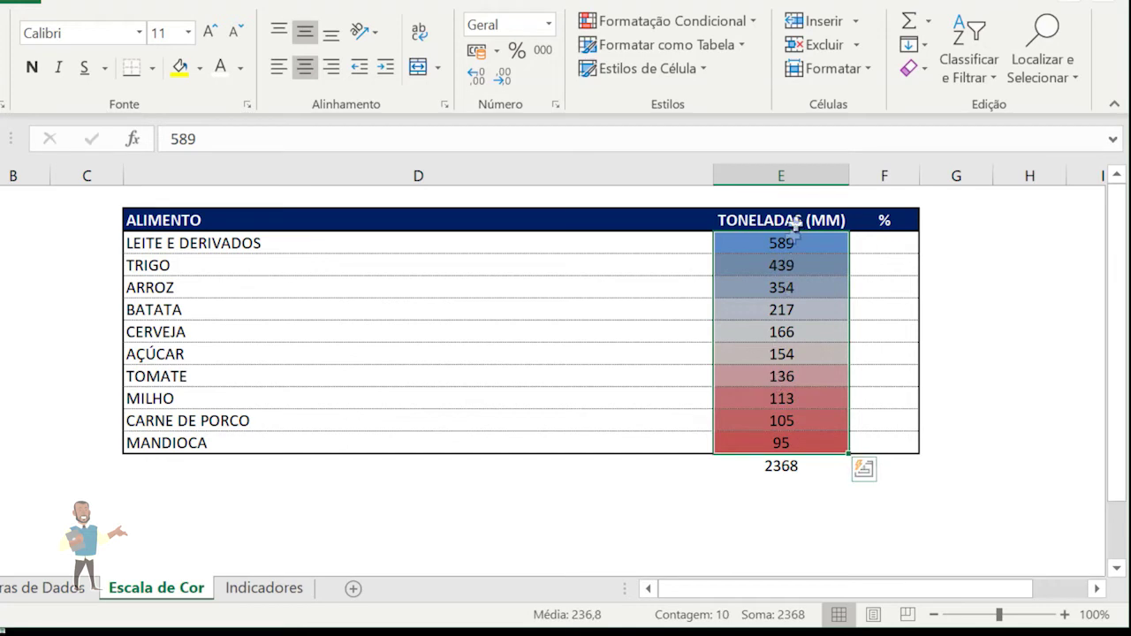
pyautogui.click(667, 21)
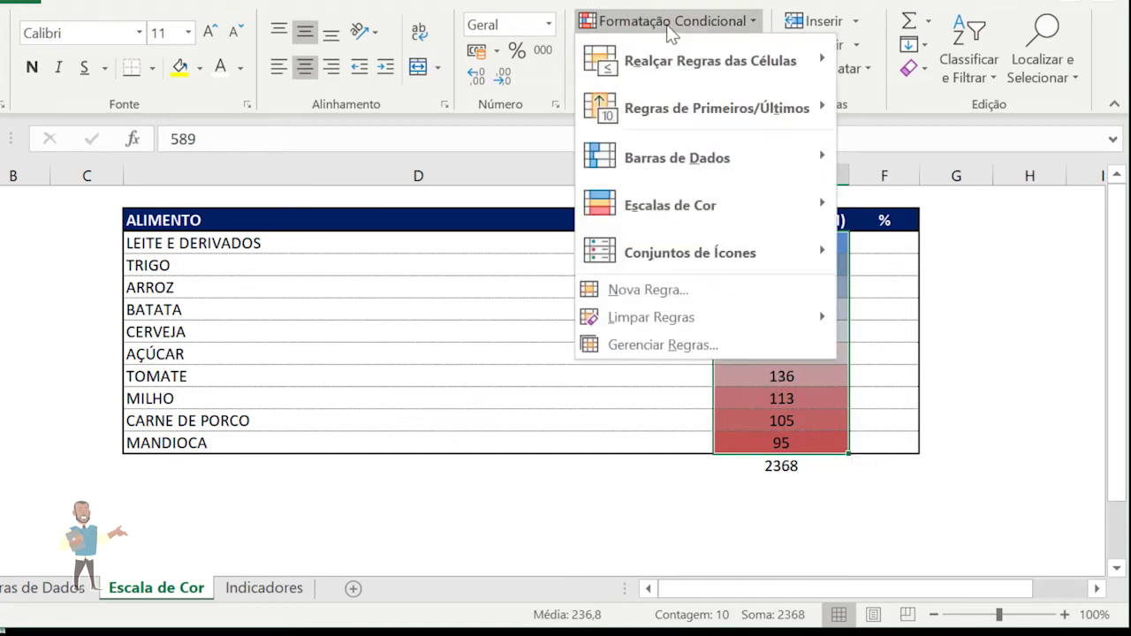
pyautogui.moveTo(687, 205)
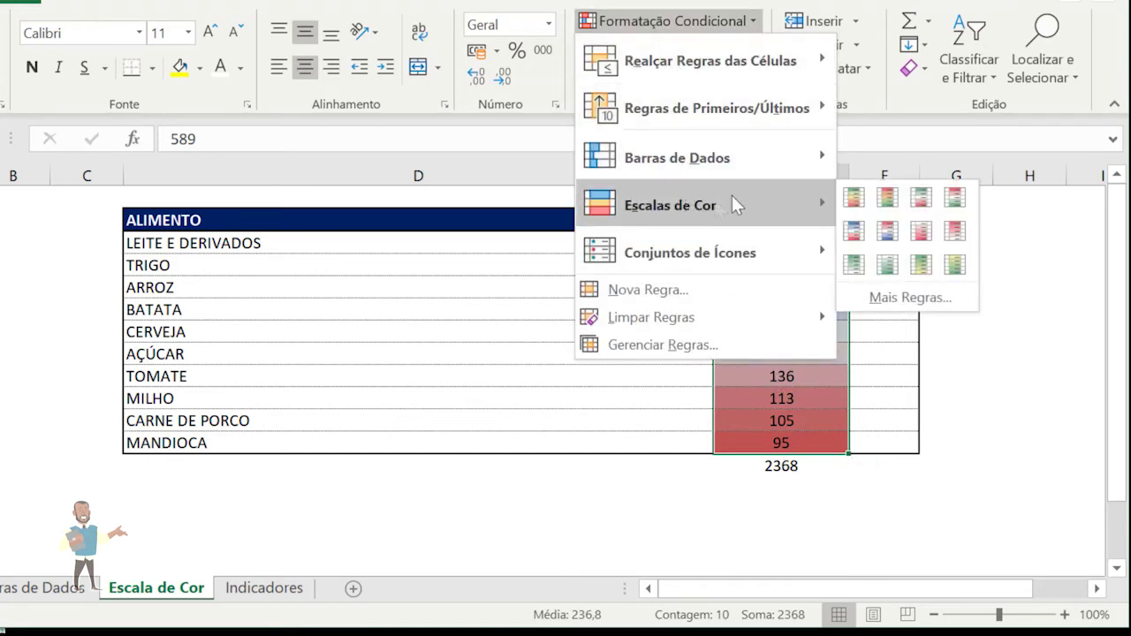
pyautogui.click(854, 263)
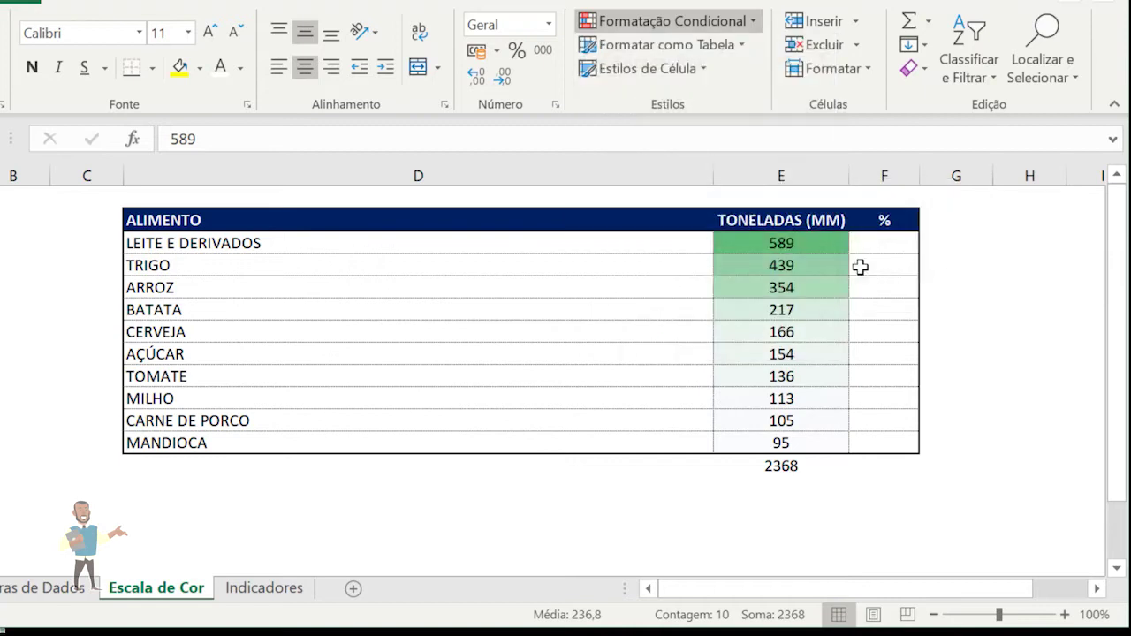
pyautogui.click(808, 402)
pyautogui.click(803, 309)
pyautogui.click(806, 265)
# Set the AÇÚCAR tonnage in cell E8 to 1541 to test the green colour scale
pyautogui.doubleClick(812, 354)
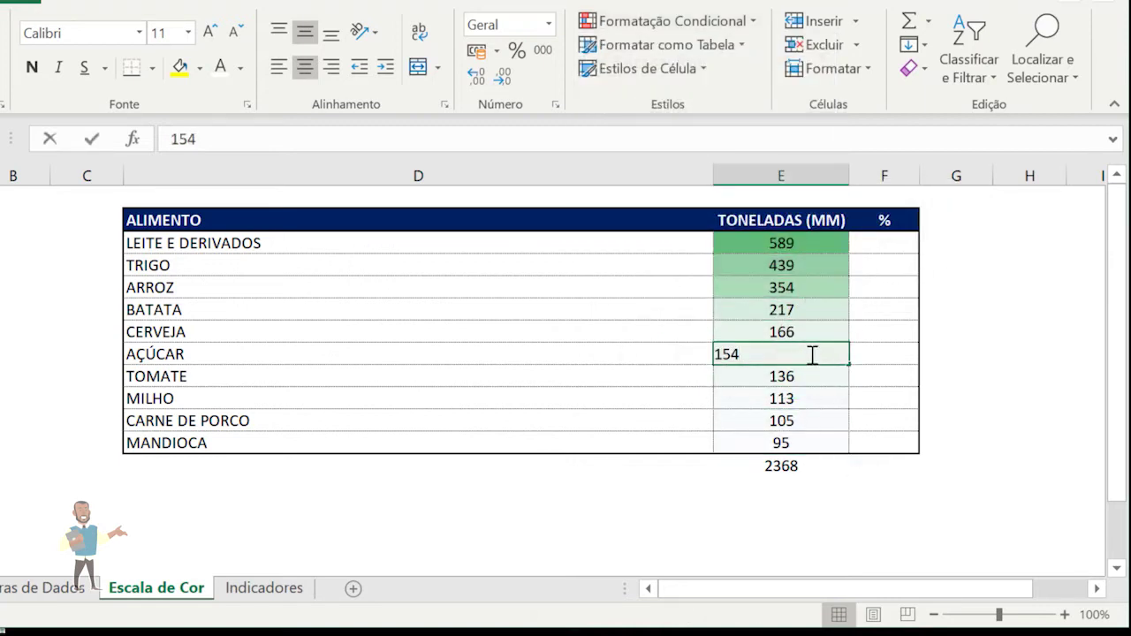
pyautogui.write('1')
pyautogui.press('Return')
pyautogui.press('Up')
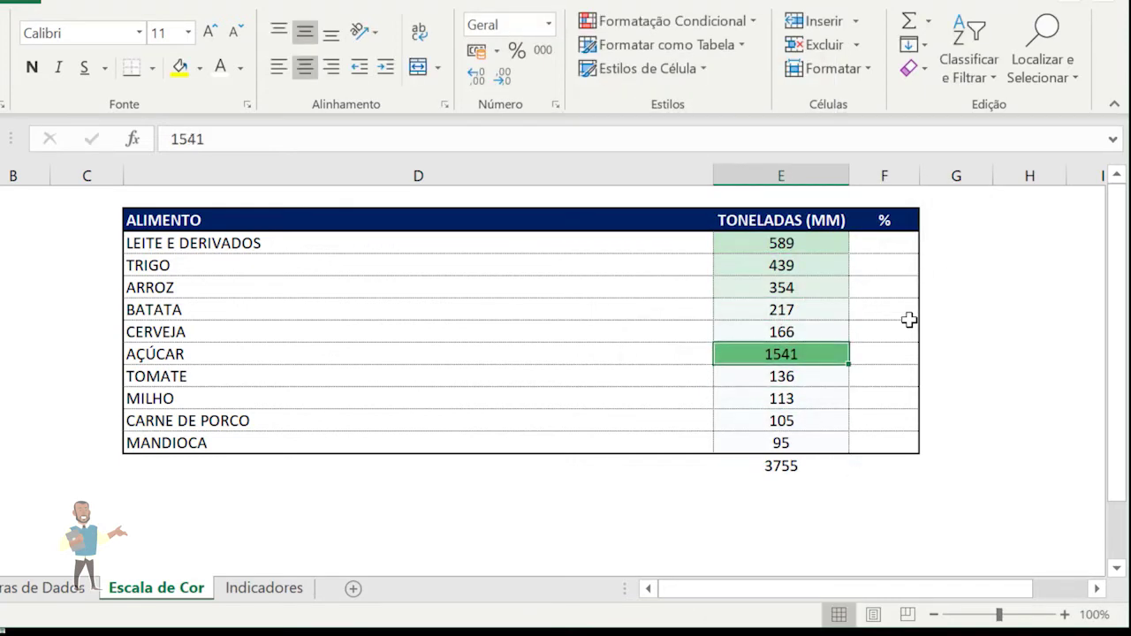
# Restore the AÇÚCAR tonnage in cell E8 to 154
pyautogui.press('Up')
pyautogui.press('Down')
pyautogui.press('F2')
pyautogui.press('Return')
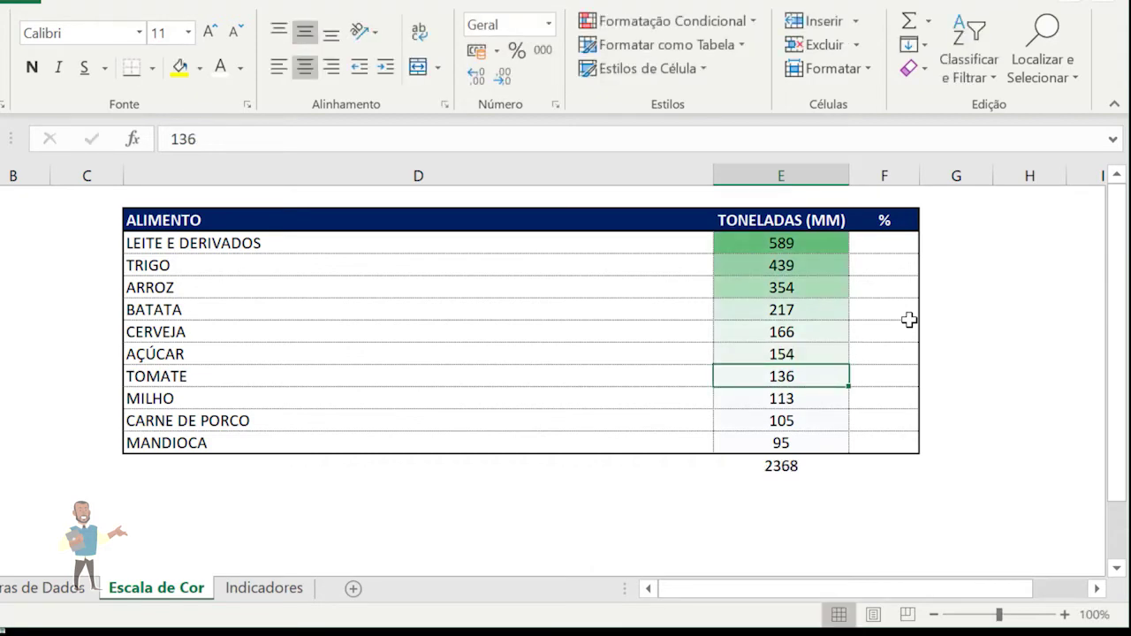
# Compare the data bars on the Barras de Dados sheet with the colour scale in E3:E12 on Escala de Cor
pyautogui.click(64, 591)
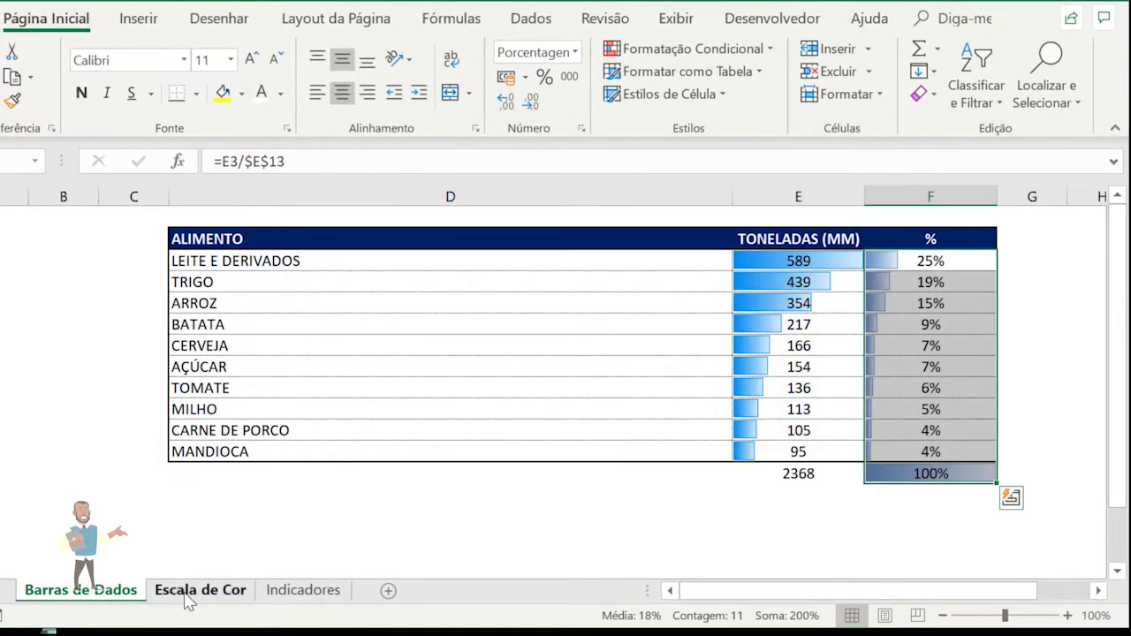
pyautogui.click(190, 597)
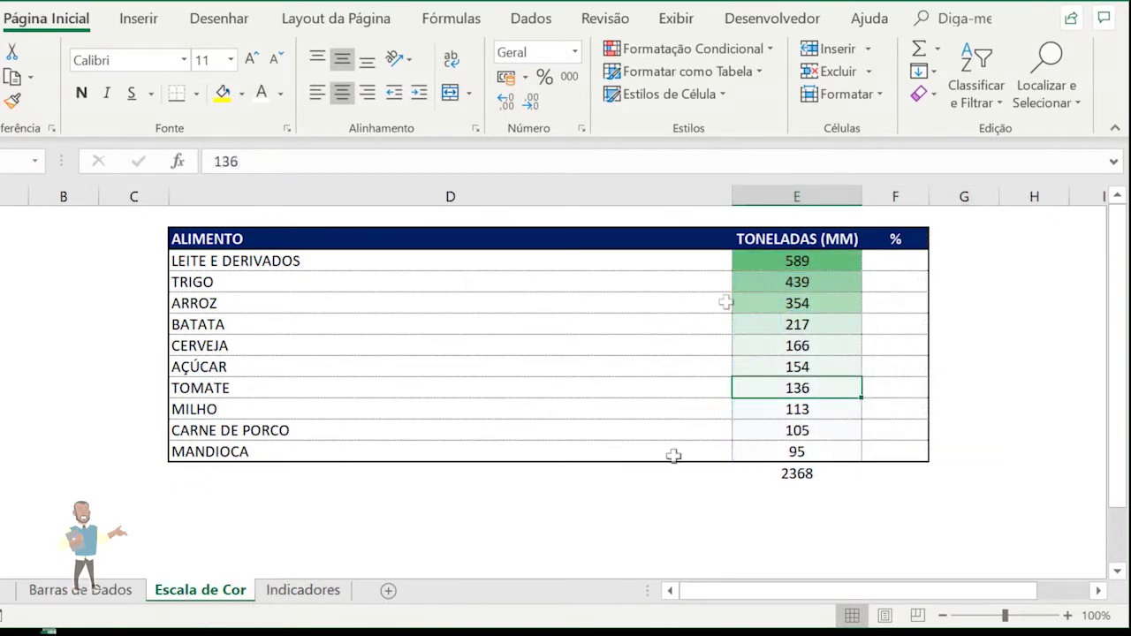
pyautogui.click(80, 593)
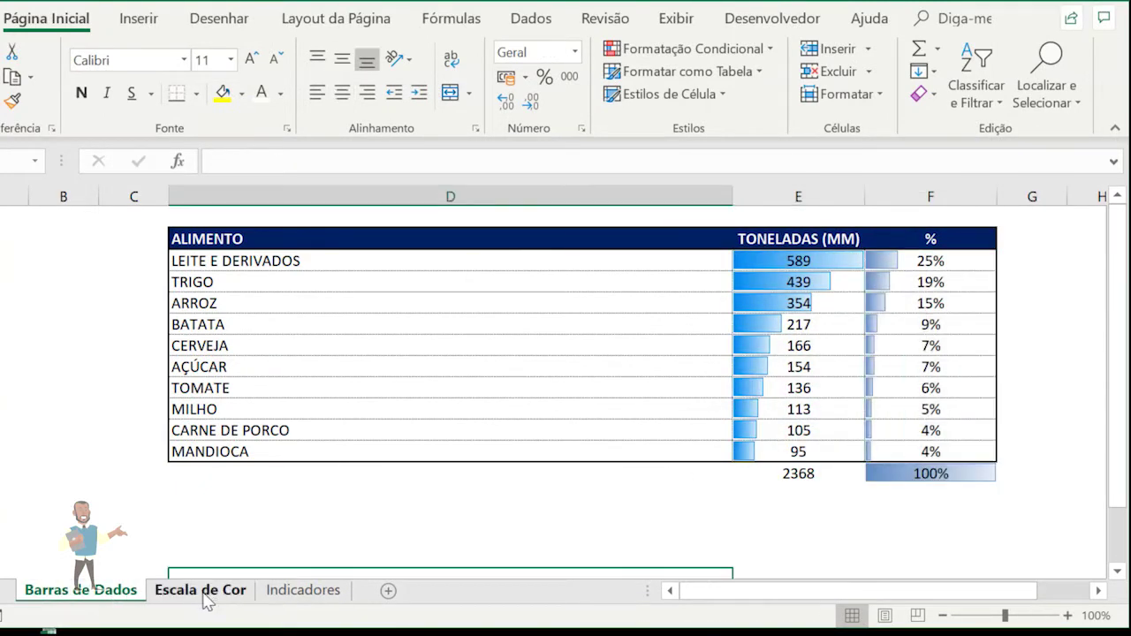
pyautogui.click(197, 590)
pyautogui.moveTo(813, 261); pyautogui.dragTo(813, 452)
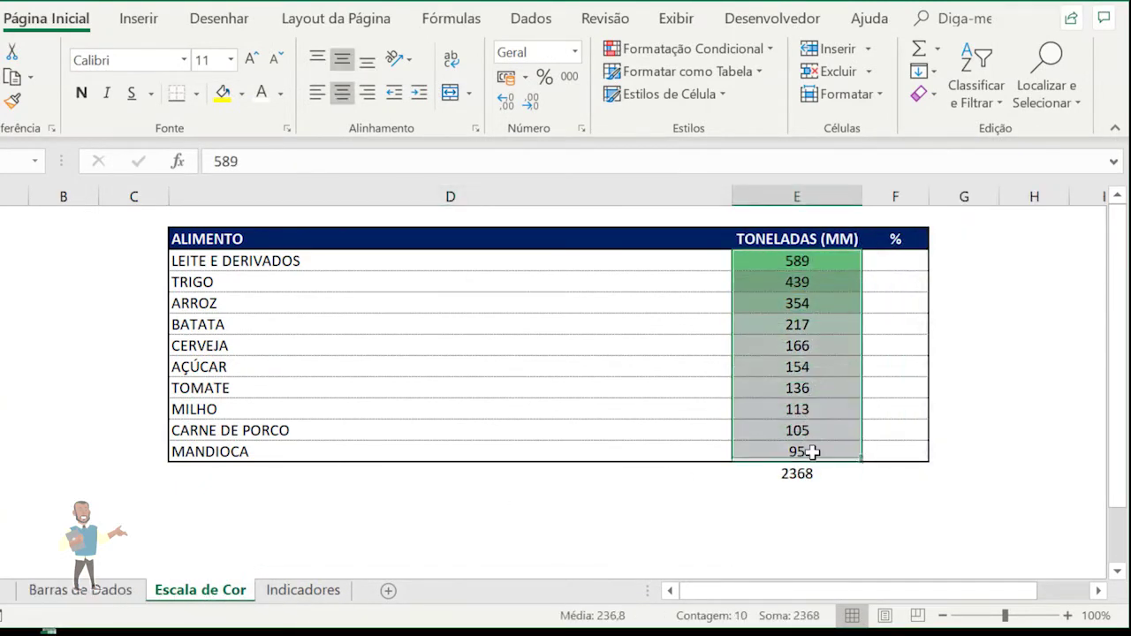
pyautogui.click(821, 261)
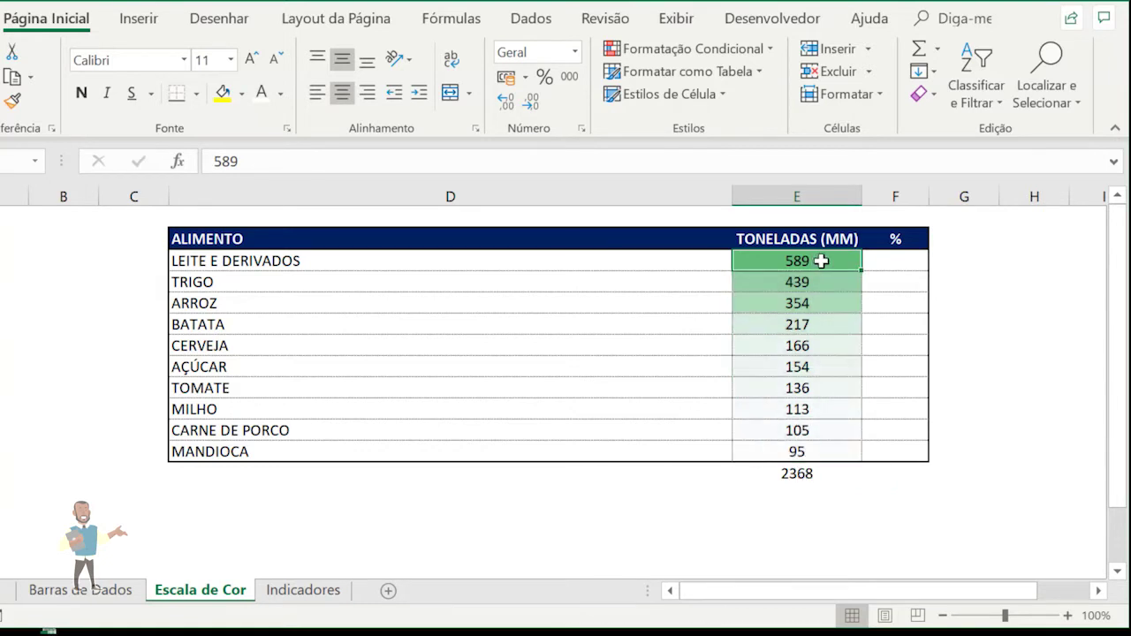
pyautogui.click(820, 451)
pyautogui.click(828, 350)
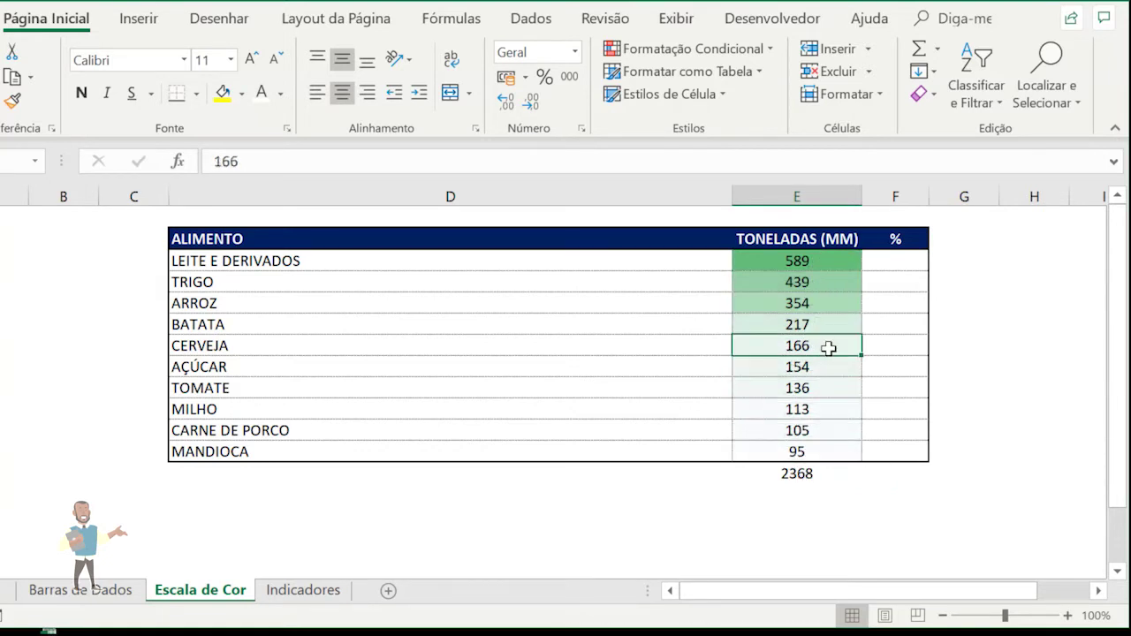
# Set the CERVEJA tonnage in cell E7 to 1661 to test the colour scale, and undo the change
pyautogui.doubleClick(851, 355)
pyautogui.write('1')
pyautogui.press('Return')
pyautogui.click(851, 356)
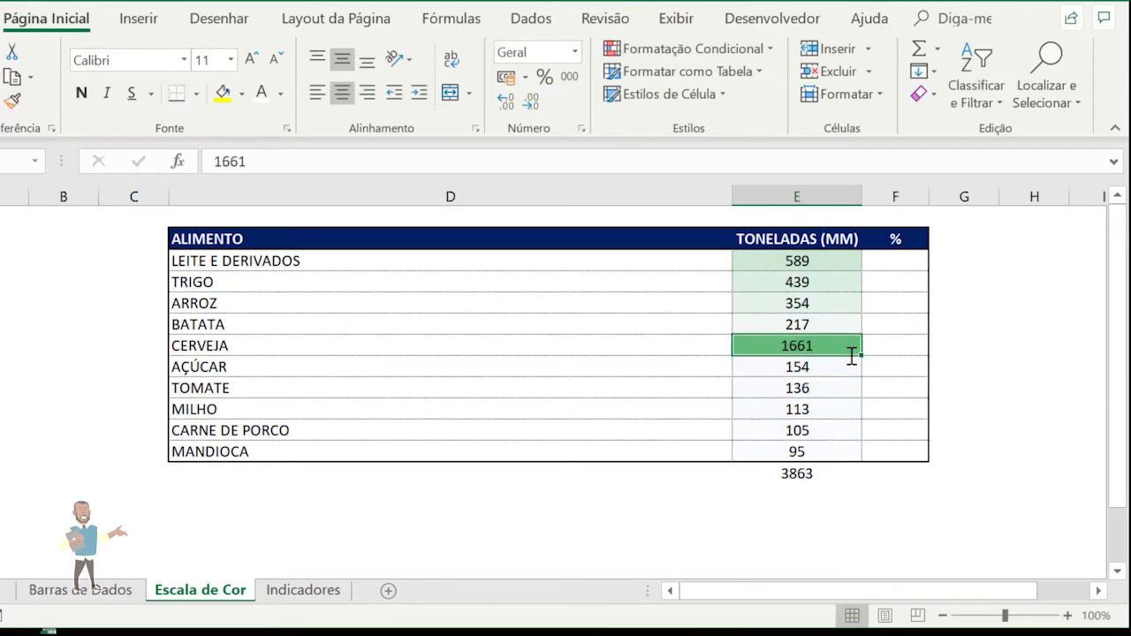
pyautogui.hotkey('ctrl', 'z')
# On the Indicadores sheet, examine the client records in B4:I6 and how the highlighted age in D6 depends on the birth date in C6
pyautogui.click(303, 591)
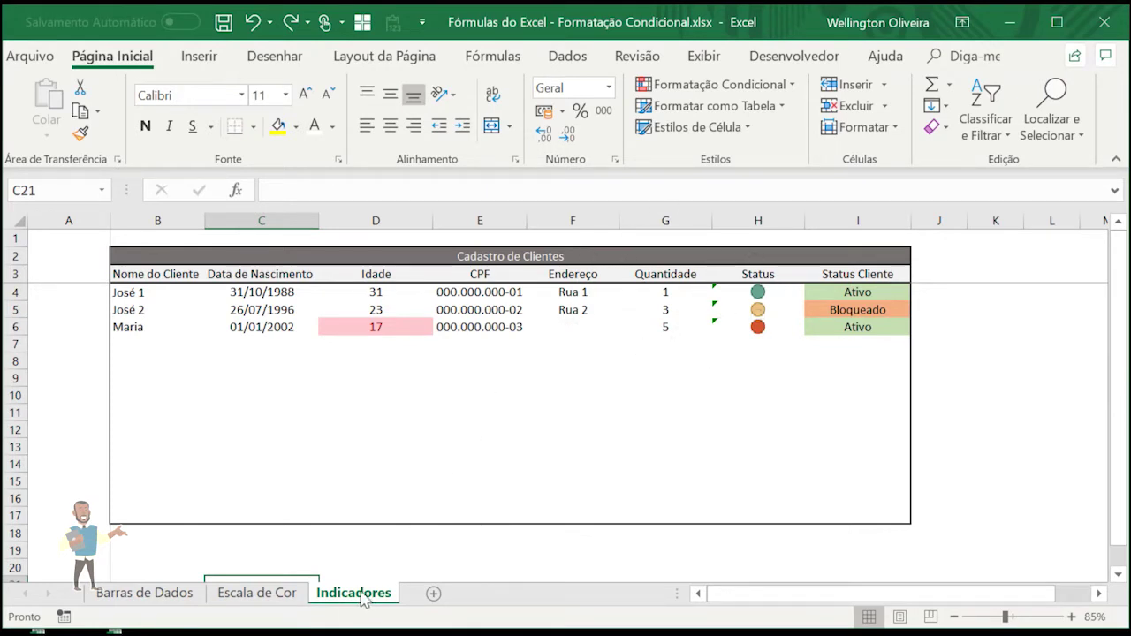
pyautogui.click(381, 381)
pyautogui.click(394, 328)
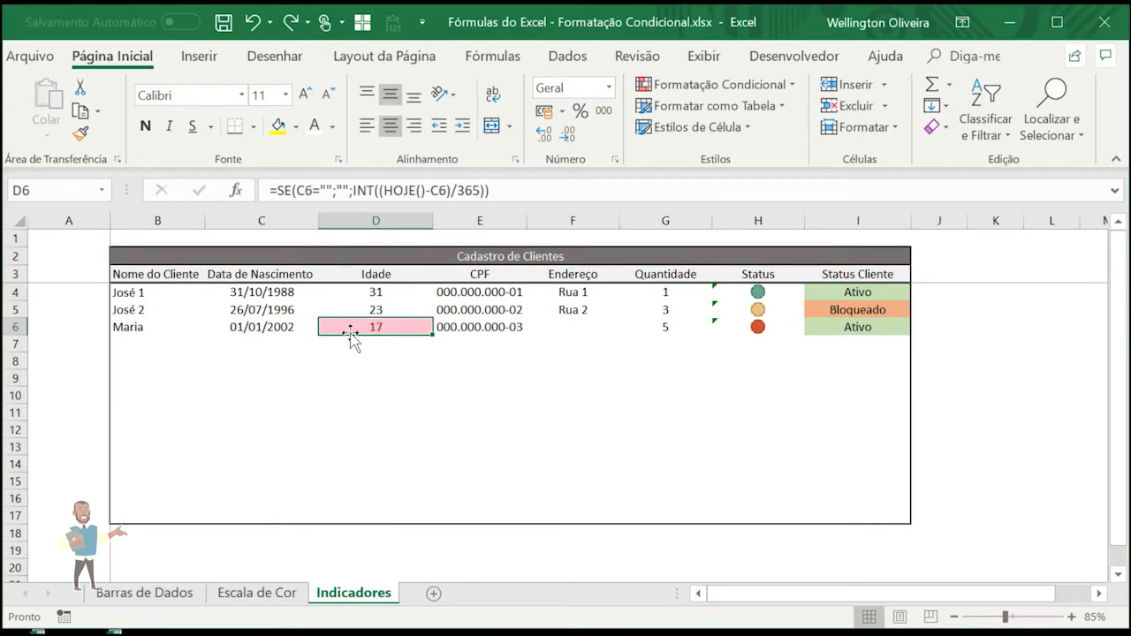
pyautogui.moveTo(144, 294); pyautogui.dragTo(861, 327)
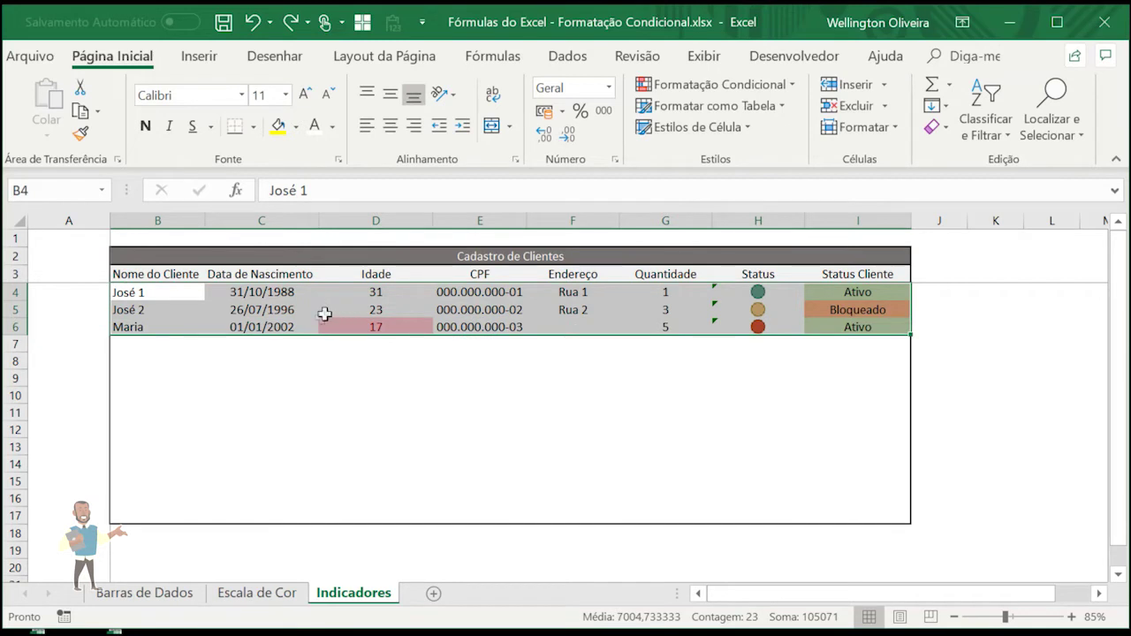
pyautogui.click(268, 328)
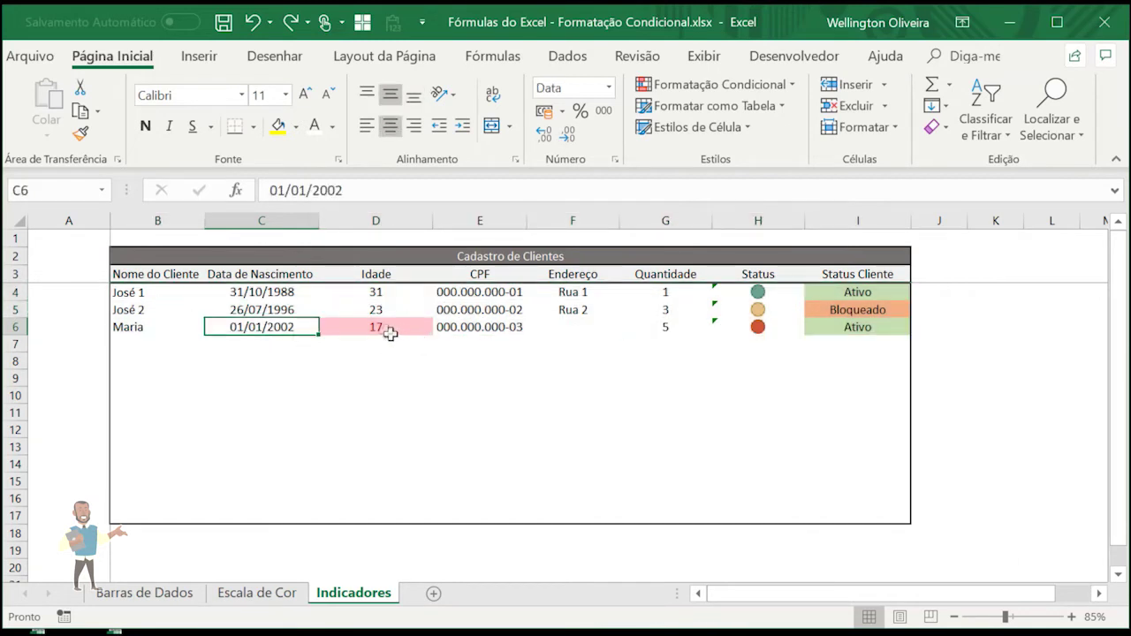
pyautogui.click(393, 333)
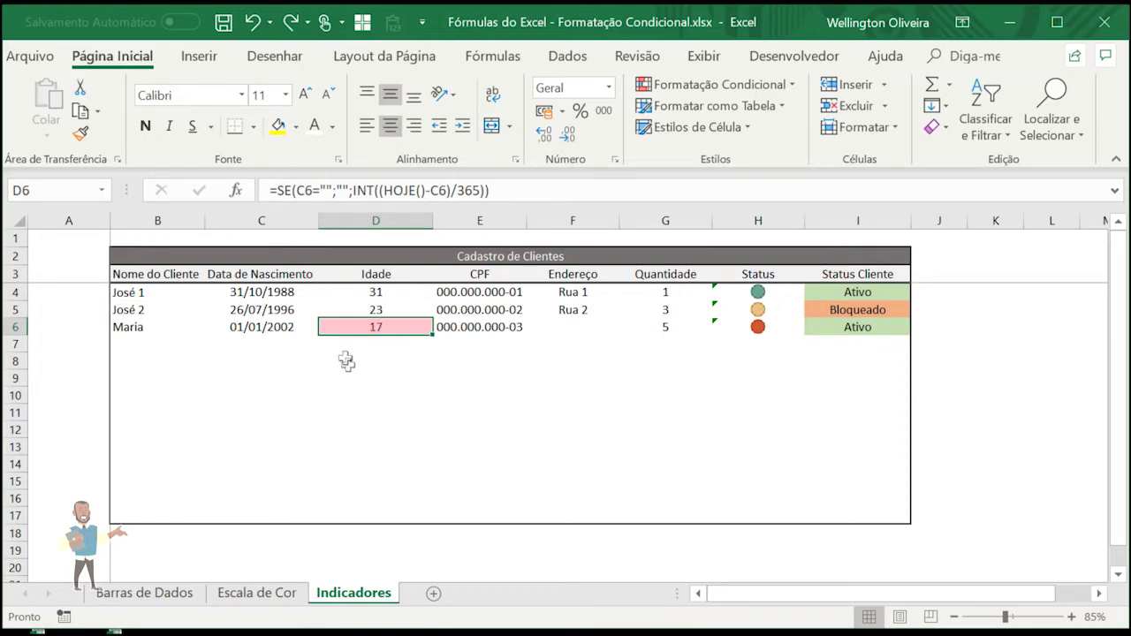
pyautogui.click(265, 329)
pyautogui.click(392, 327)
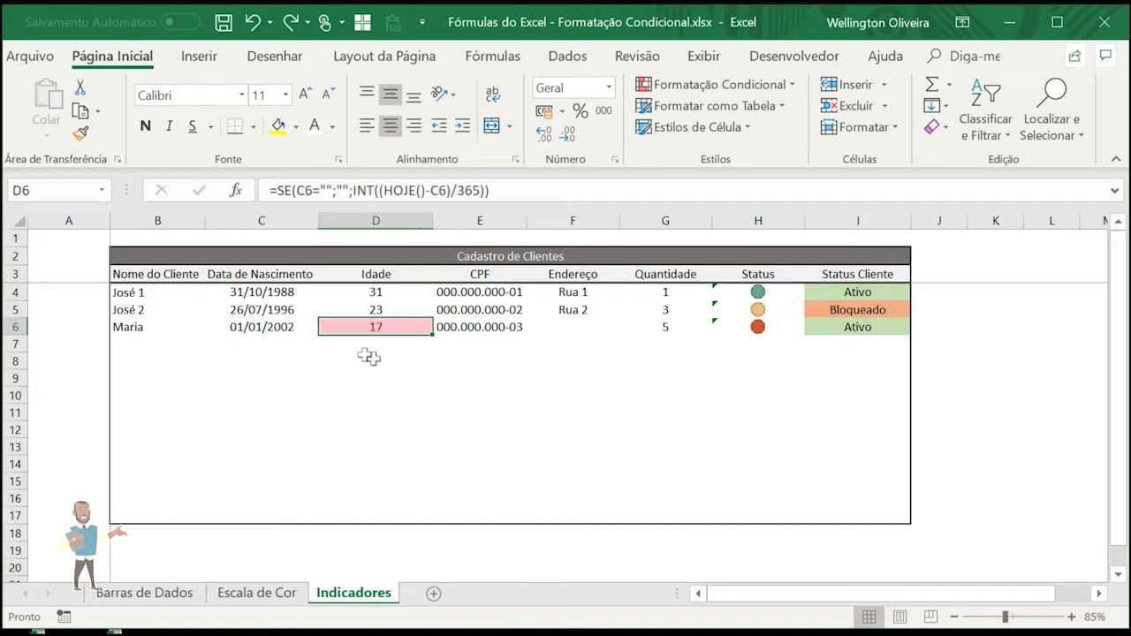
# Change the third client's date of birth in C6 to one year earlier and check the age highlight in D6
pyautogui.doubleClick(293, 327)
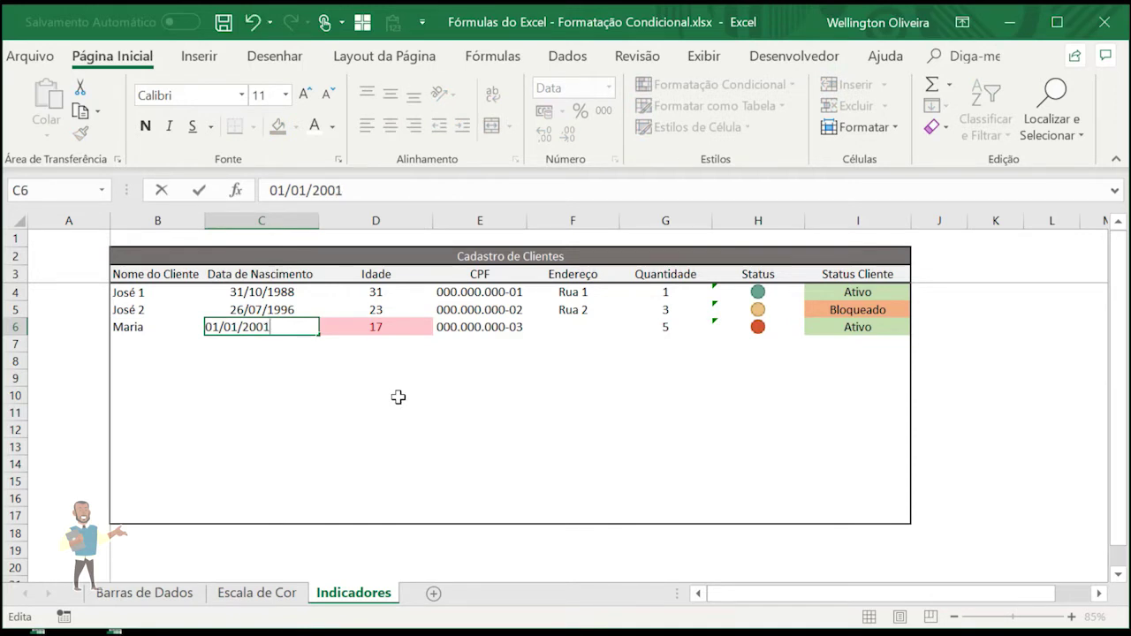
pyautogui.press('Return')
pyautogui.press('Up')
pyautogui.press('Right')
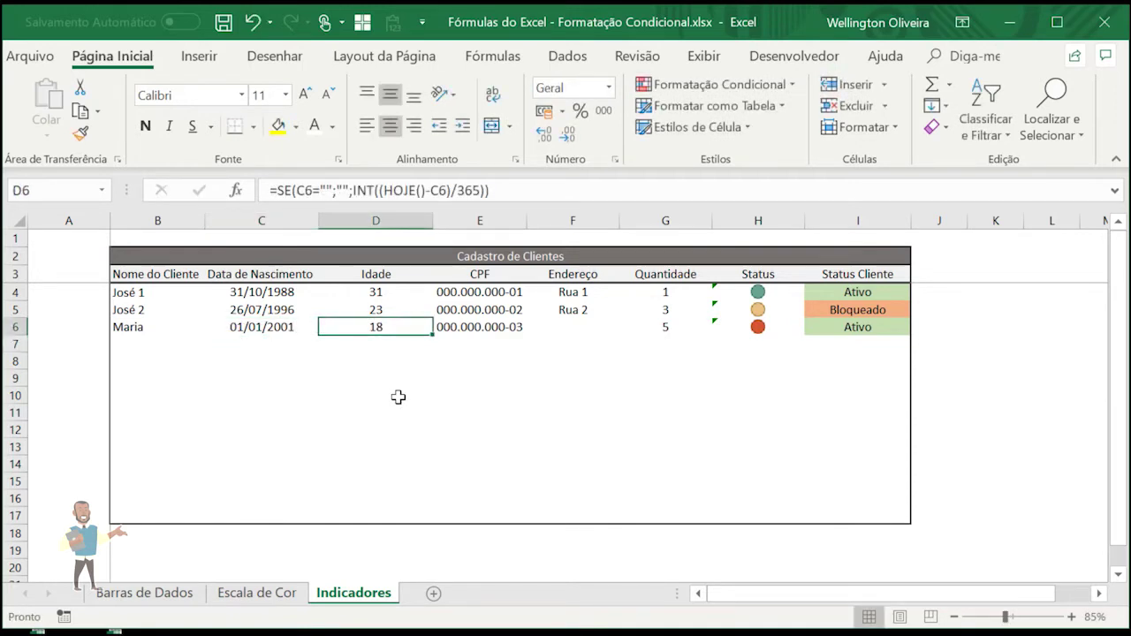
# Move the third client's date of birth in C6 three years forward to test the underage highlight
pyautogui.press('Left')
pyautogui.press('F2')
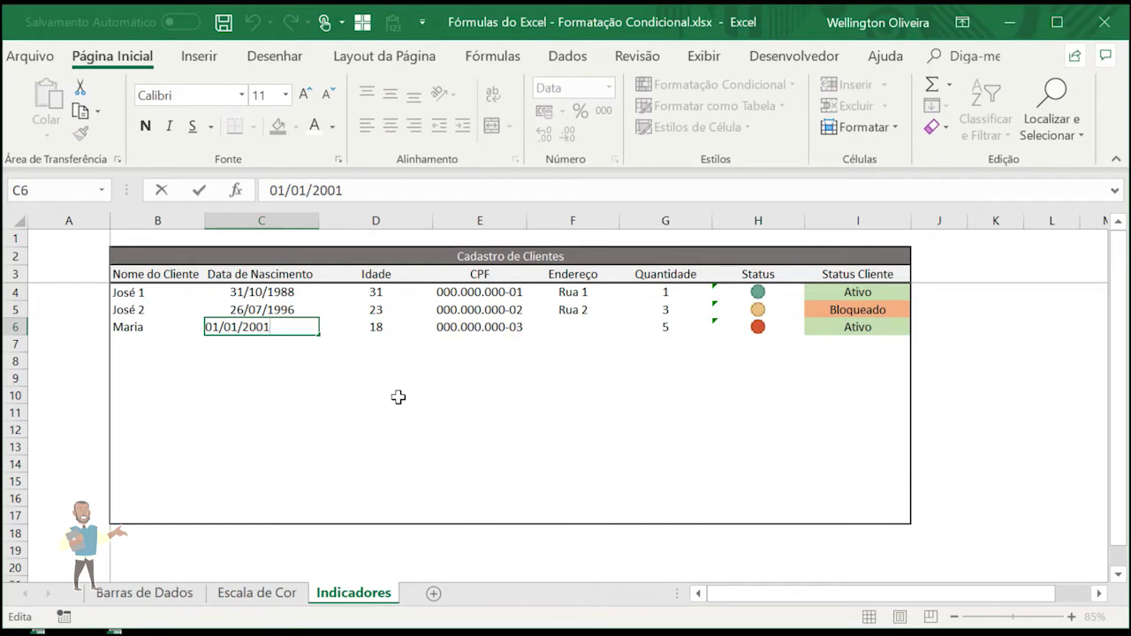
pyautogui.write('4')
pyautogui.press('Return')
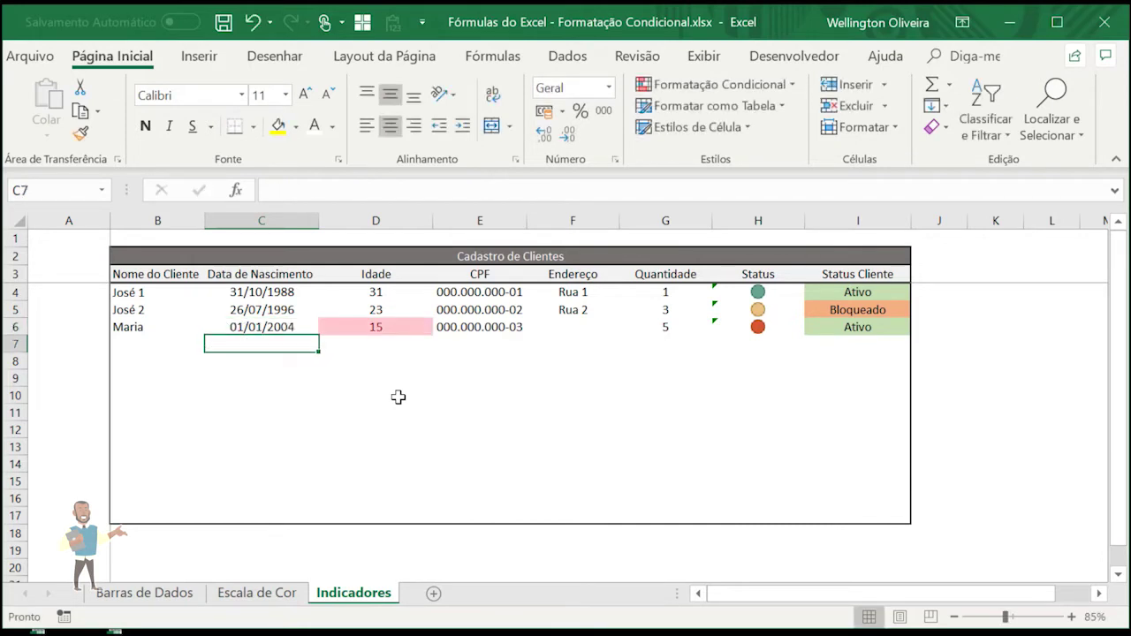
# Examine the ages in D4:D17 and how the formula in D6 calculates the age from the birth date in C6
pyautogui.press('Up')
pyautogui.press('Right')
pyautogui.press('Left')
pyautogui.press('Right')
pyautogui.moveTo(404, 293); pyautogui.dragTo(392, 512)
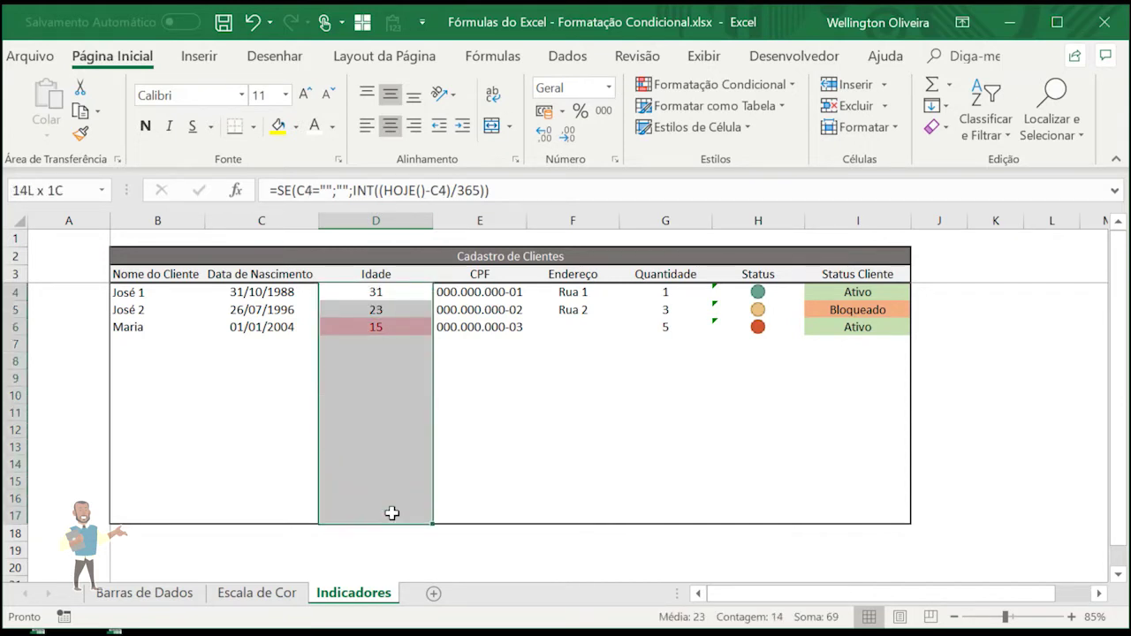
pyautogui.click(359, 327)
pyautogui.moveTo(279, 329); pyautogui.dragTo(279, 344)
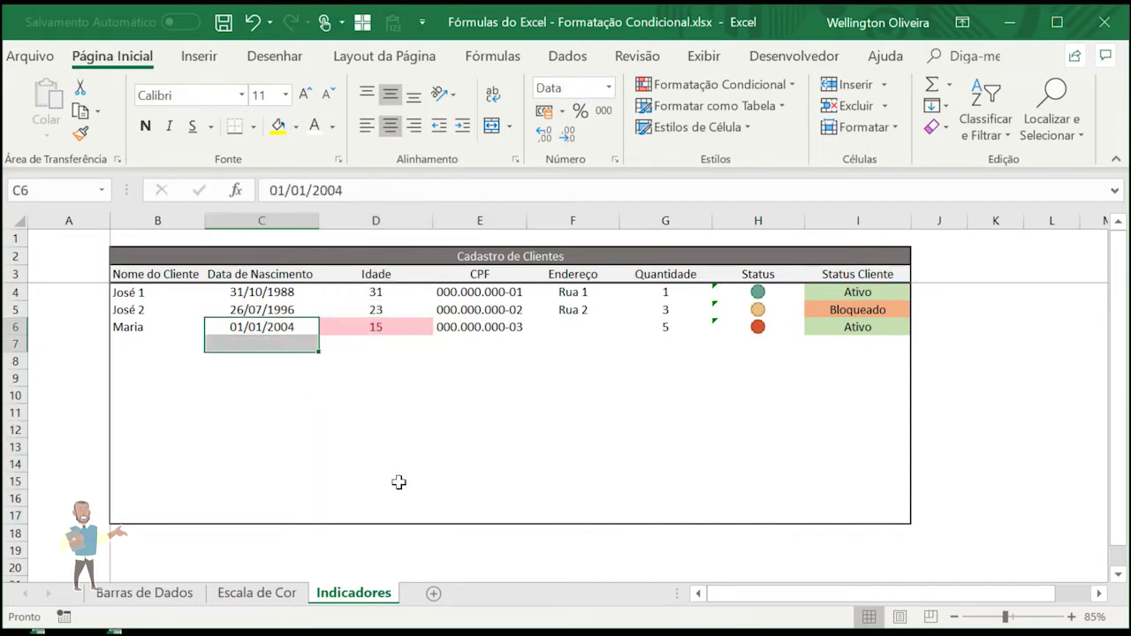
pyautogui.click(378, 323)
pyautogui.moveTo(512, 192); pyautogui.dragTo(295, 221)
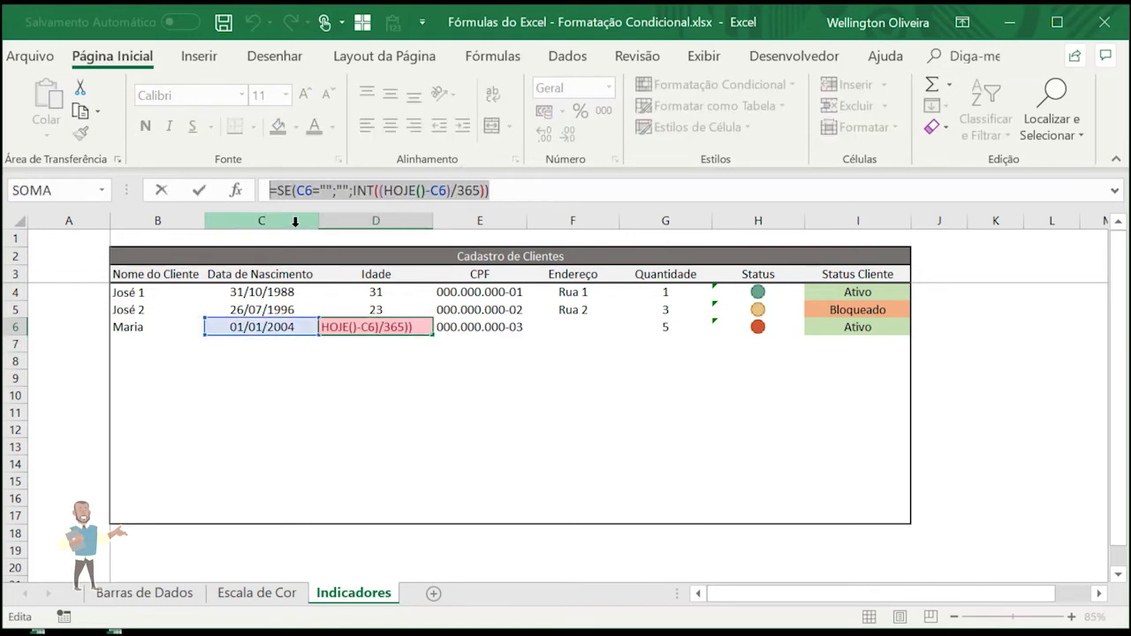
pyautogui.press('Return')
pyautogui.press('Up')
pyautogui.press('Left')
pyautogui.press('Right')
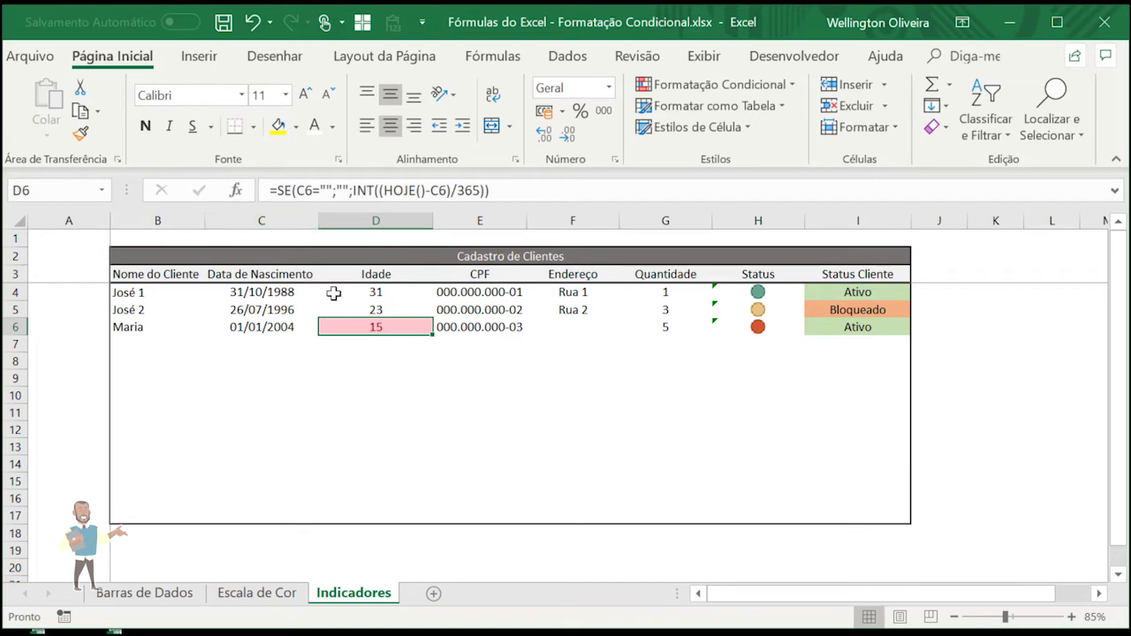
# Compare the ages in D4:D6 and review the conditional formatting rule applied to D6 in the rules manager
pyautogui.moveTo(379, 293); pyautogui.dragTo(433, 486)
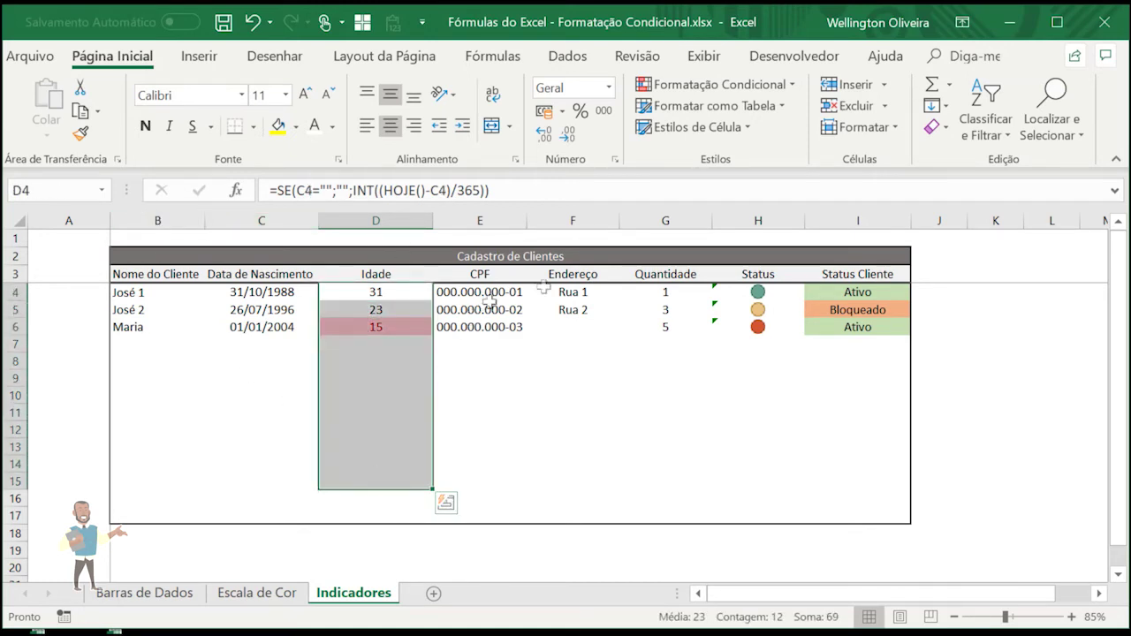
pyautogui.click(373, 328)
pyautogui.click(383, 311)
pyautogui.click(391, 294)
pyautogui.click(376, 312)
pyautogui.click(371, 330)
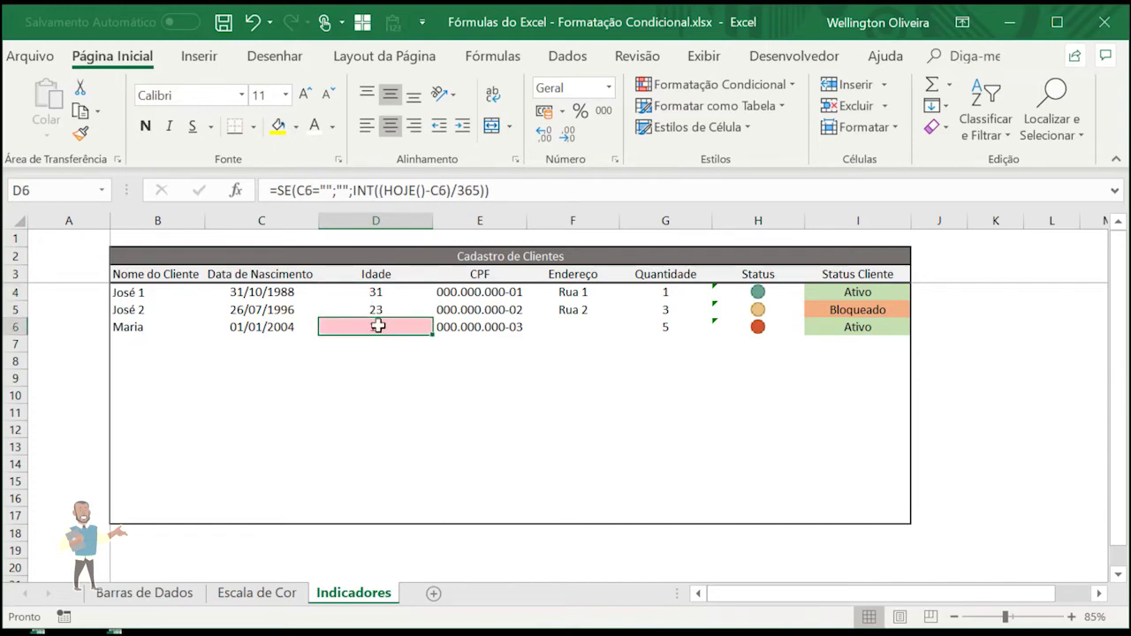
pyautogui.click(716, 85)
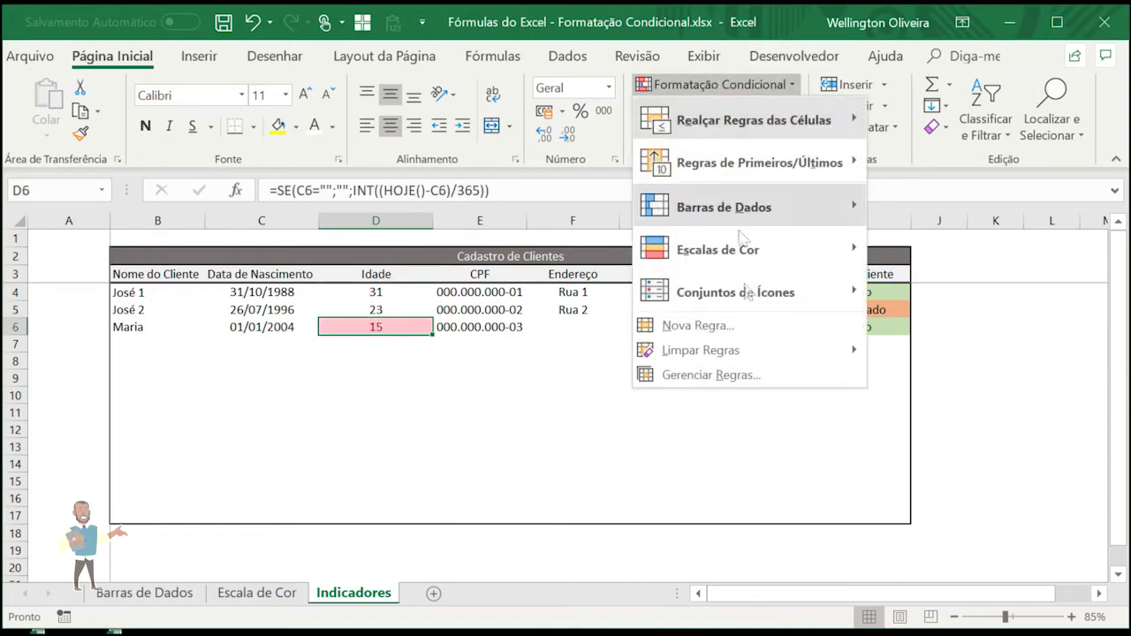
pyautogui.click(724, 374)
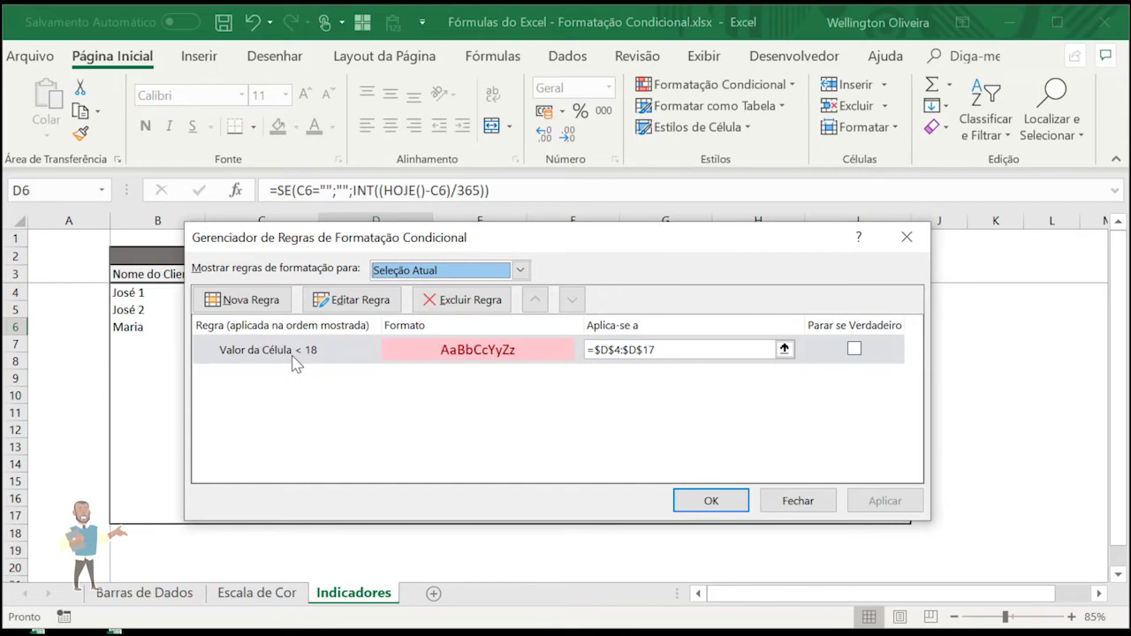
pyautogui.moveTo(566, 250); pyautogui.dragTo(853, 211)
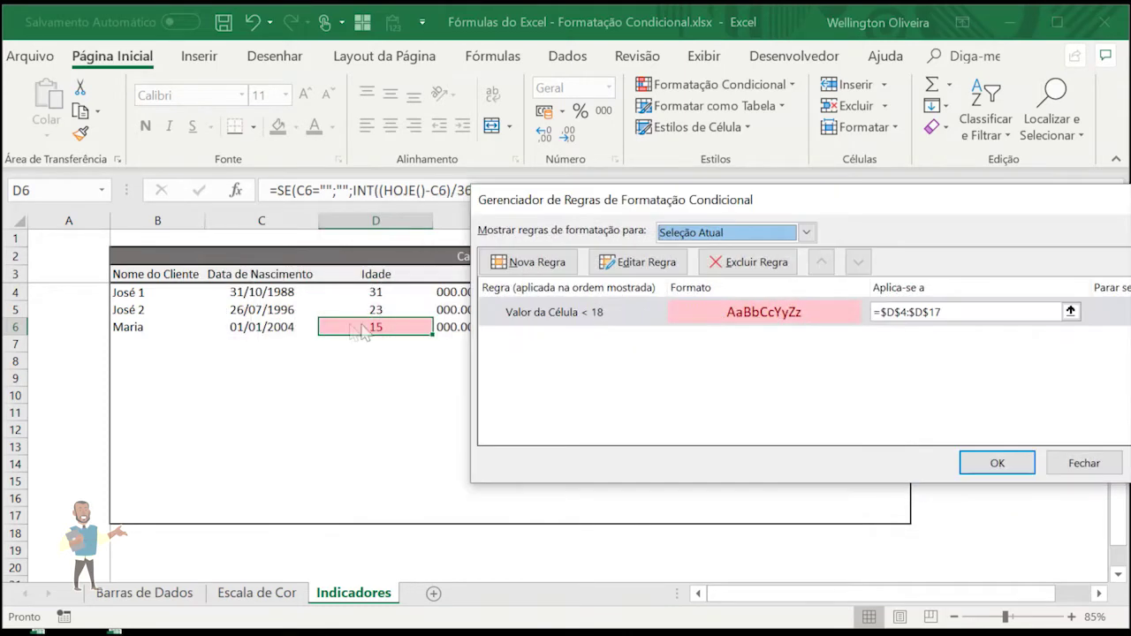
pyautogui.click(605, 327)
pyautogui.click(1081, 464)
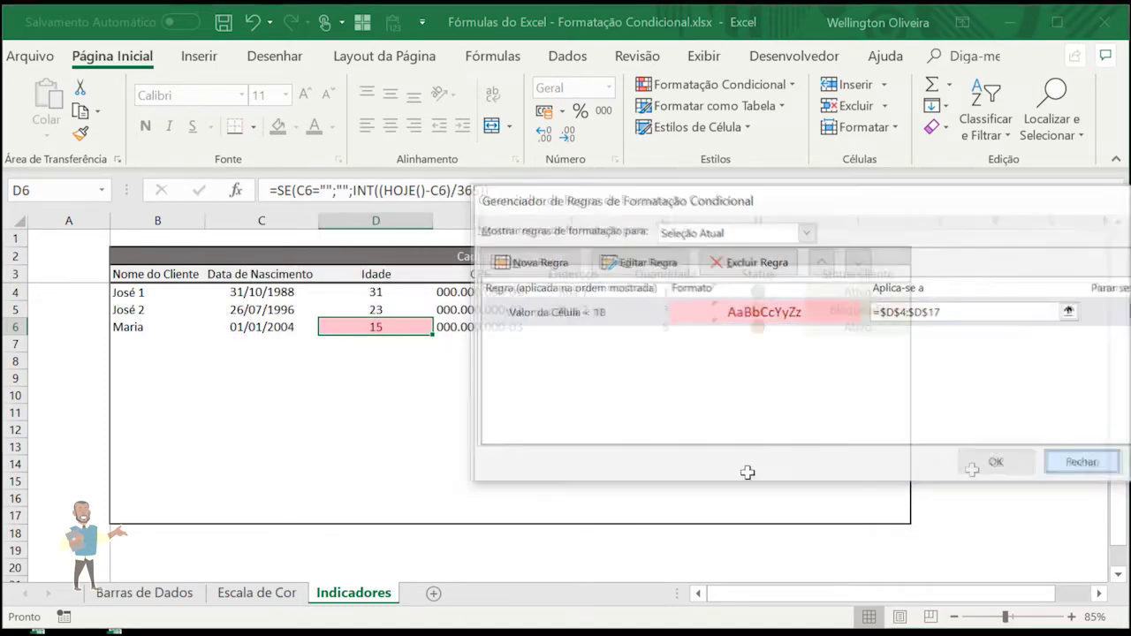
# View the "É Menor do que" highlight rule settings for the ages in D4:D17 and dismiss them without applying
pyautogui.moveTo(397, 292); pyautogui.dragTo(418, 511)
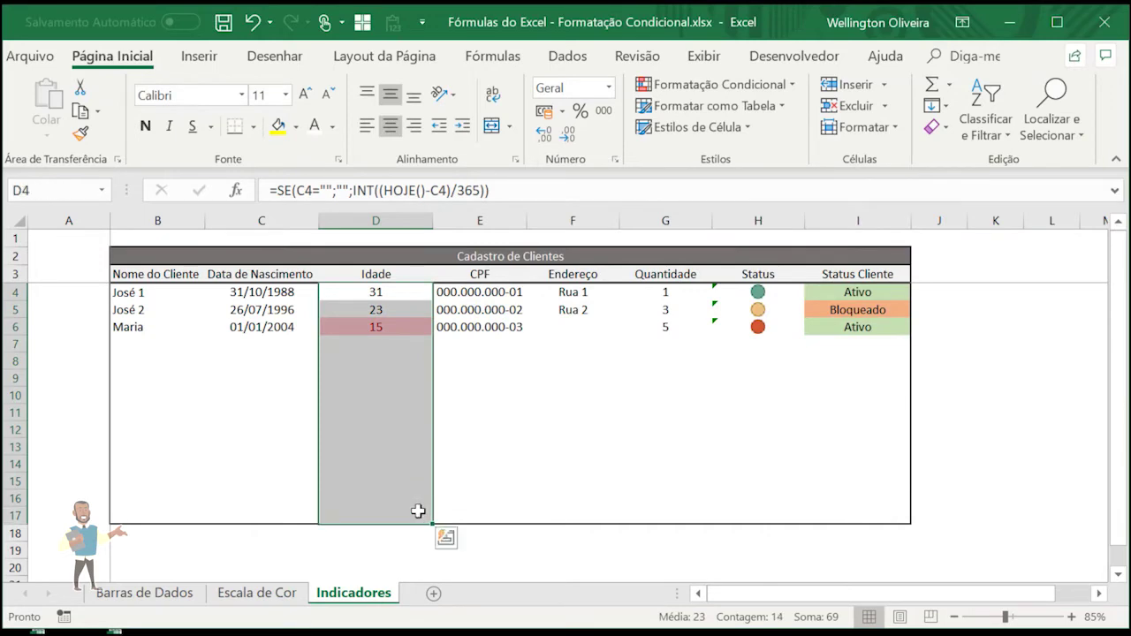
pyautogui.moveTo(392, 293); pyautogui.dragTo(394, 518)
pyautogui.click(677, 85)
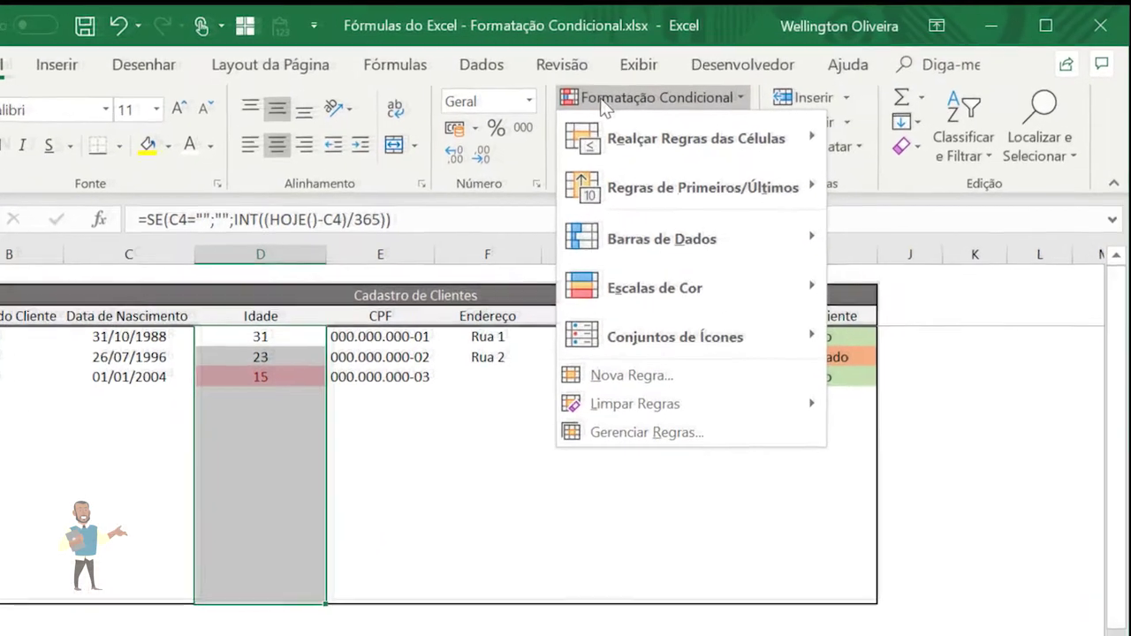
pyautogui.moveTo(693, 128)
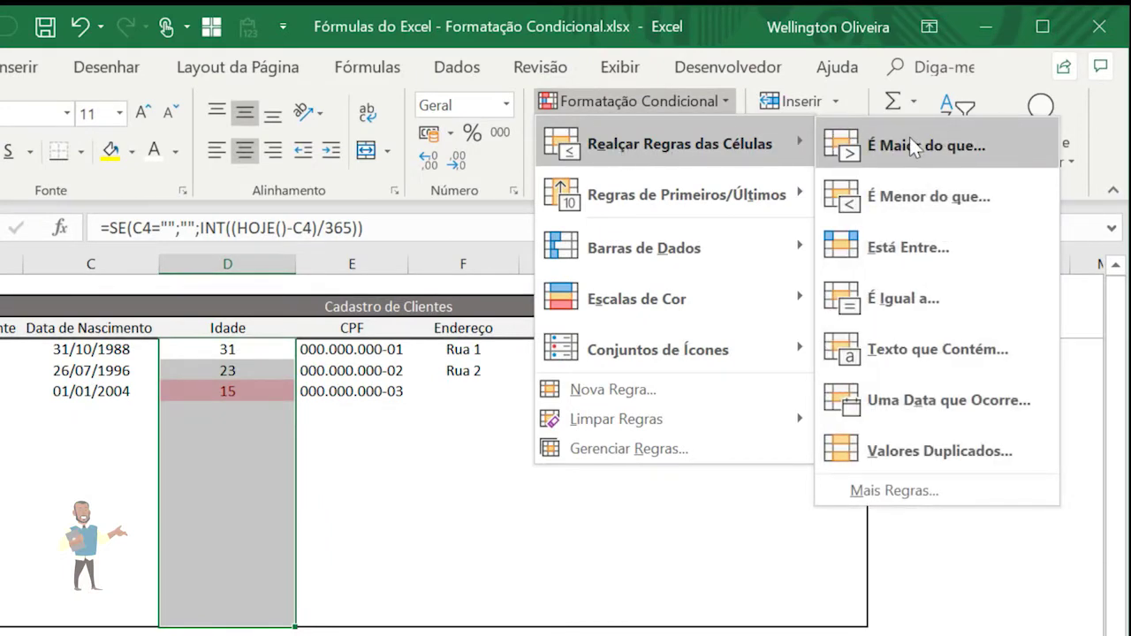
pyautogui.click(949, 205)
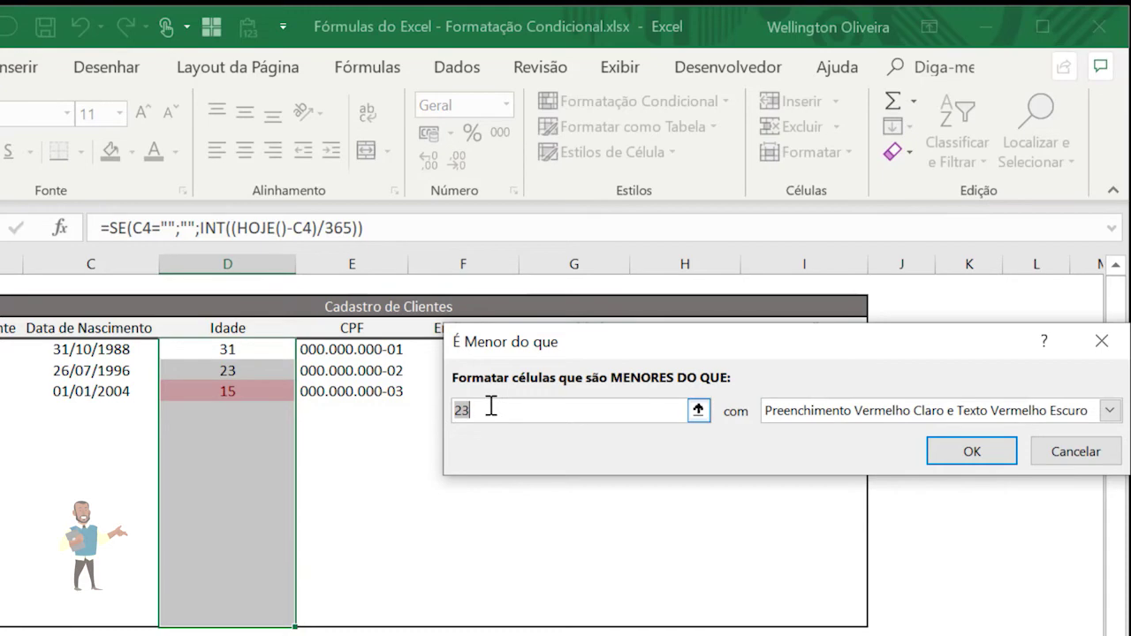
pyautogui.click(1066, 452)
# Examine the client records and the CPF entries in E4:E6 on the Indicadores sheet
pyautogui.click(363, 425)
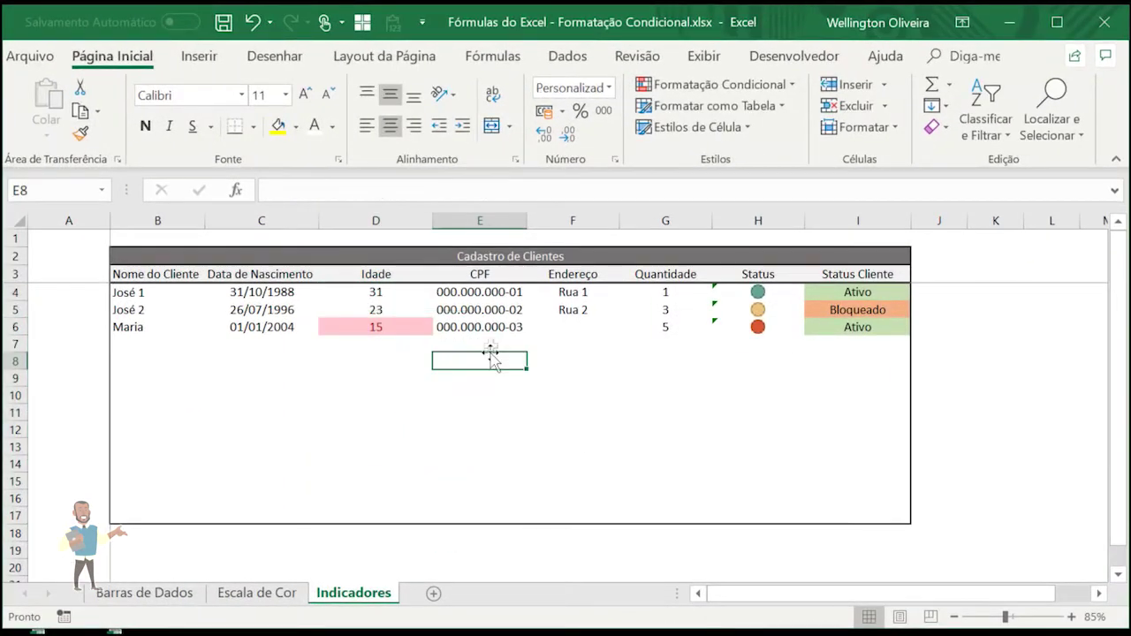
pyautogui.moveTo(501, 294); pyautogui.dragTo(492, 336)
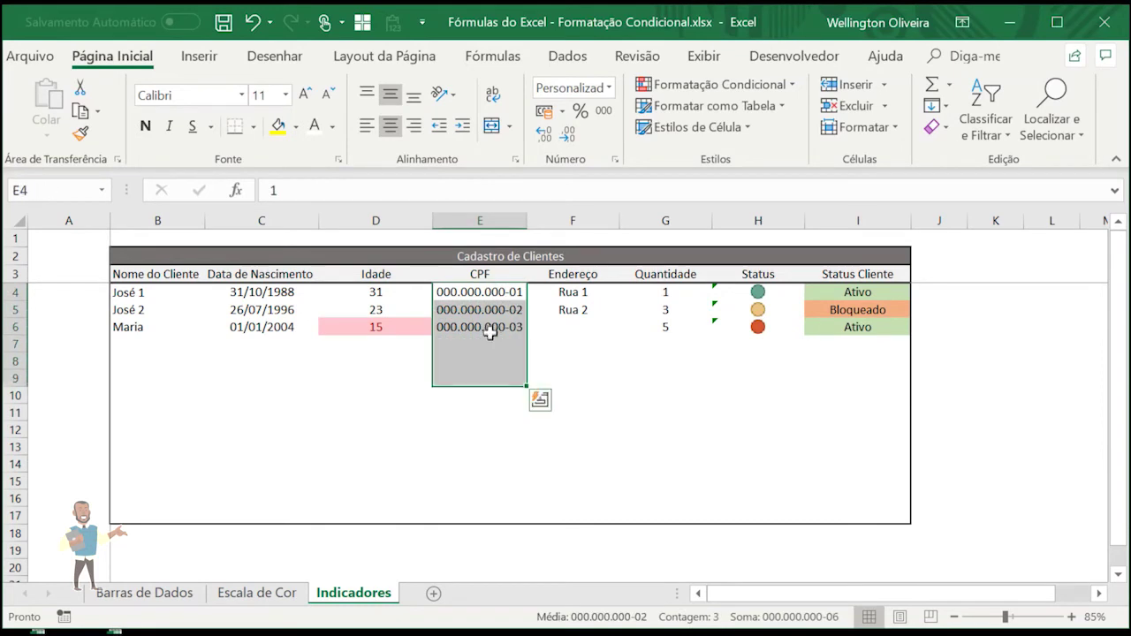
pyautogui.click(480, 327)
pyautogui.moveTo(144, 294); pyautogui.dragTo(834, 364)
pyautogui.click(492, 326)
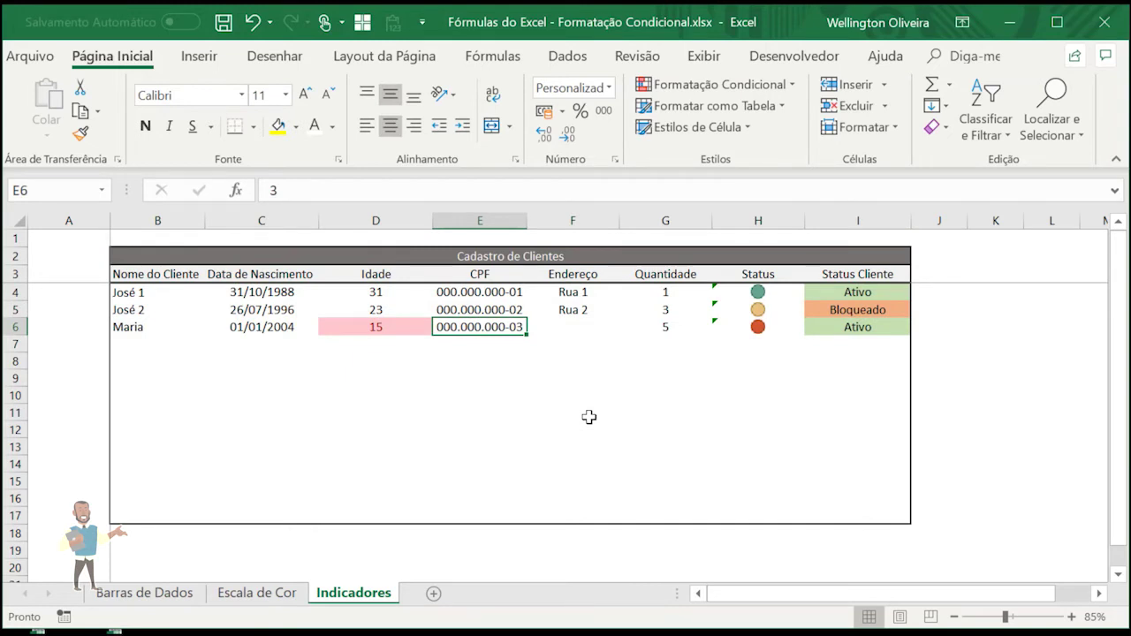
pyautogui.press('Up')
pyautogui.press('Up')
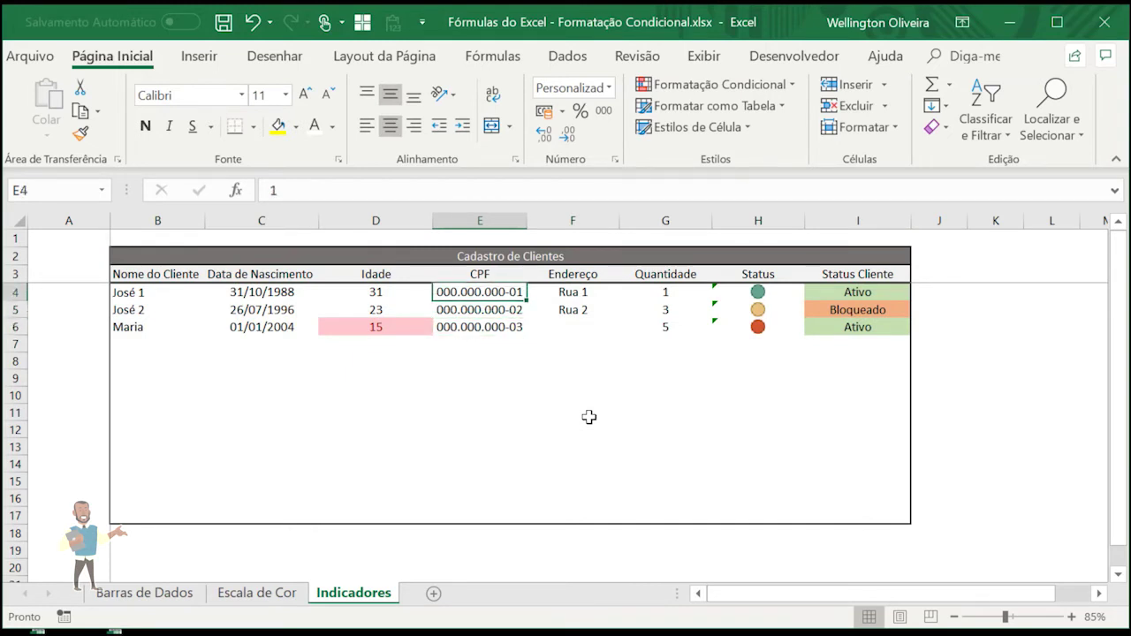
pyautogui.press('F2')
pyautogui.press('Return')
pyautogui.press('F2')
pyautogui.press('Return')
pyautogui.press('F2')
pyautogui.press('Return')
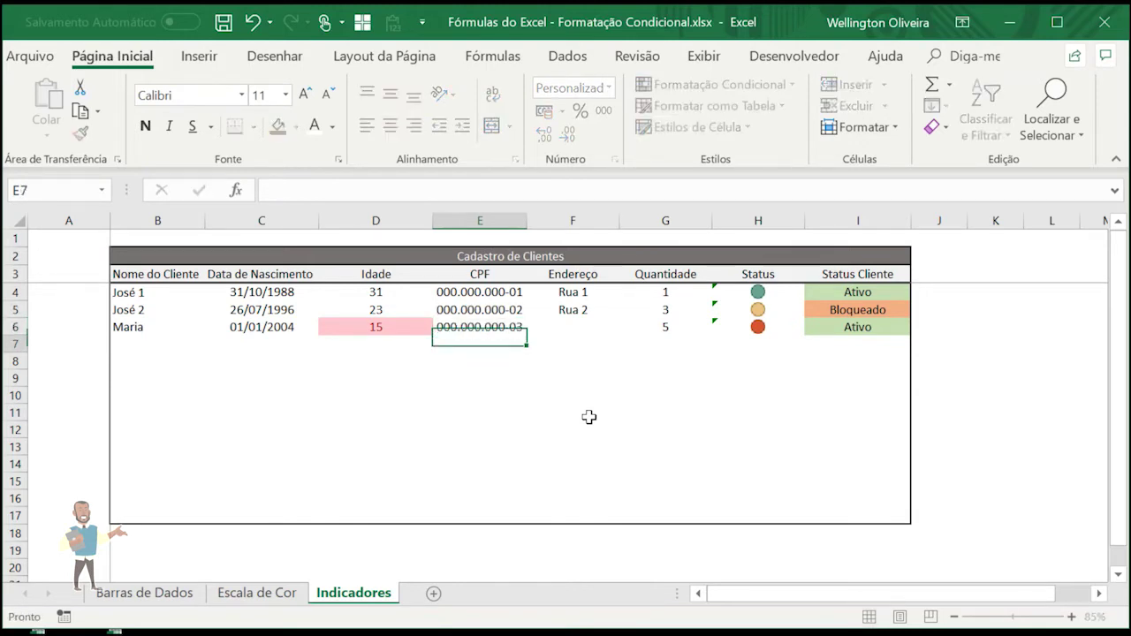
# Enter the third client's CPF again in E7 to test the duplicate highlight
pyautogui.write('3')
pyautogui.press('Return')
pyautogui.press('Up')
pyautogui.press('Up')
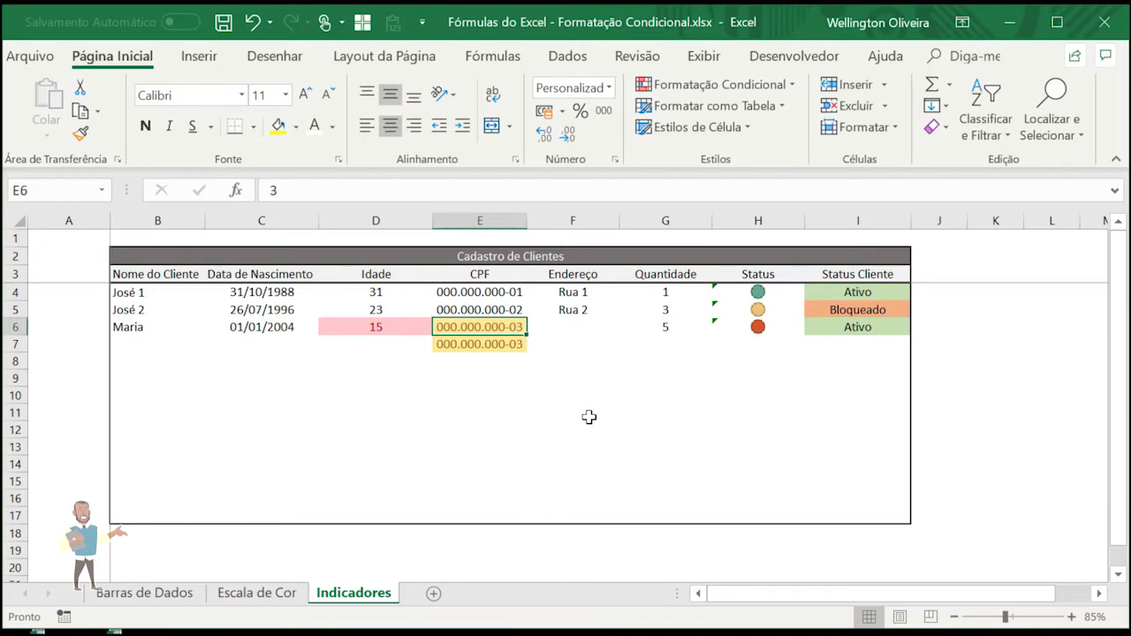
pyautogui.press('Down')
pyautogui.press('Down')
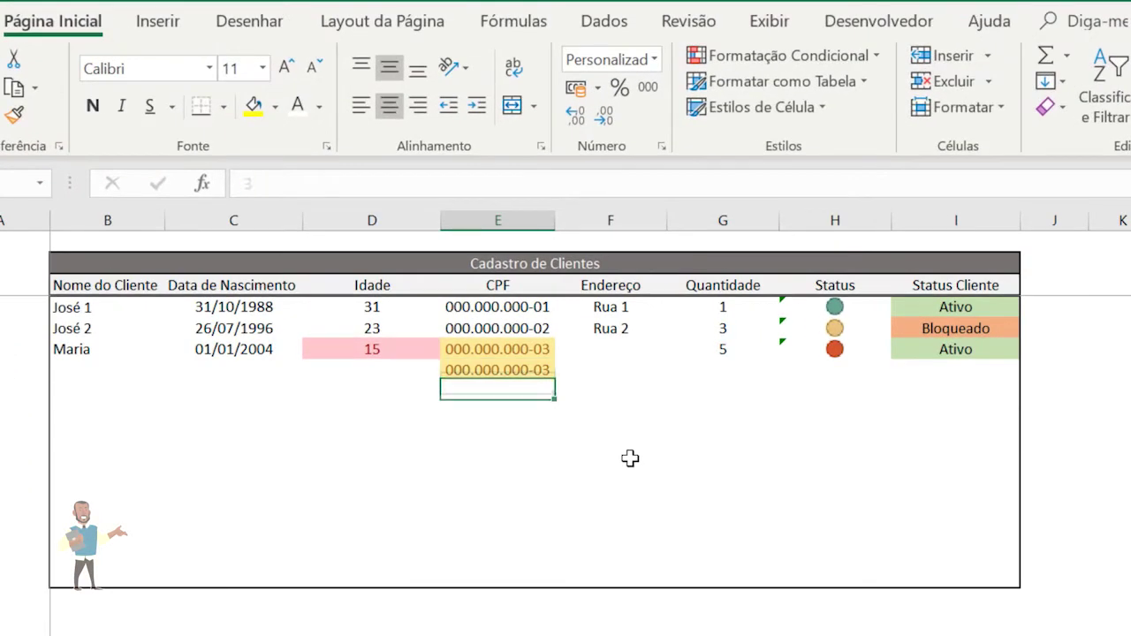
pyautogui.press('Up')
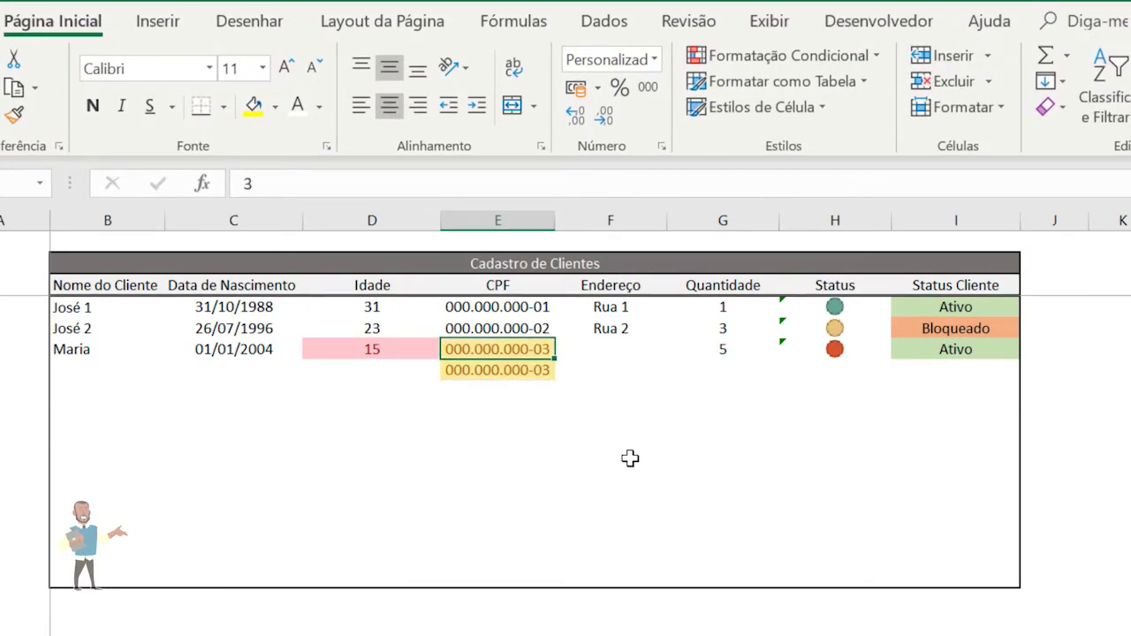
# Clear the repeated CPF from E7 and check the highlighting of the entries in E4:E6
pyautogui.press('Delete')
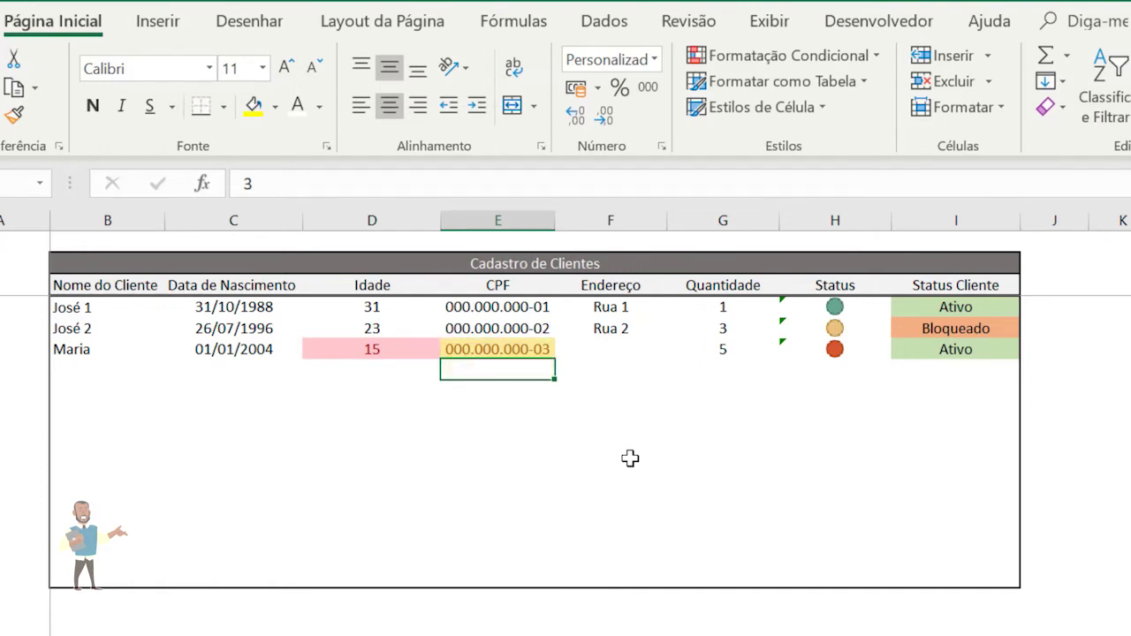
pyautogui.press('Up')
pyautogui.press('Up')
pyautogui.press('Up')
pyautogui.press('Down')
pyautogui.press('Down')
pyautogui.press('Down')
pyautogui.press('Up')
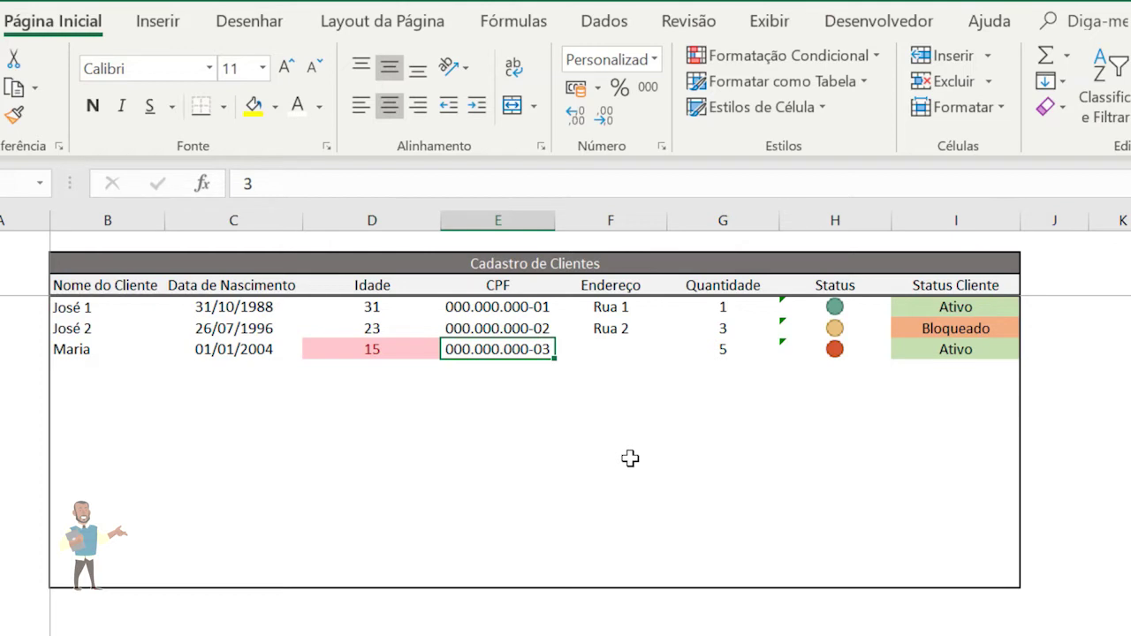
# Fill the CPF from E6 down into E7 to repeat the duplicate test, and delete the copy
pyautogui.moveTo(518, 306); pyautogui.dragTo(533, 352)
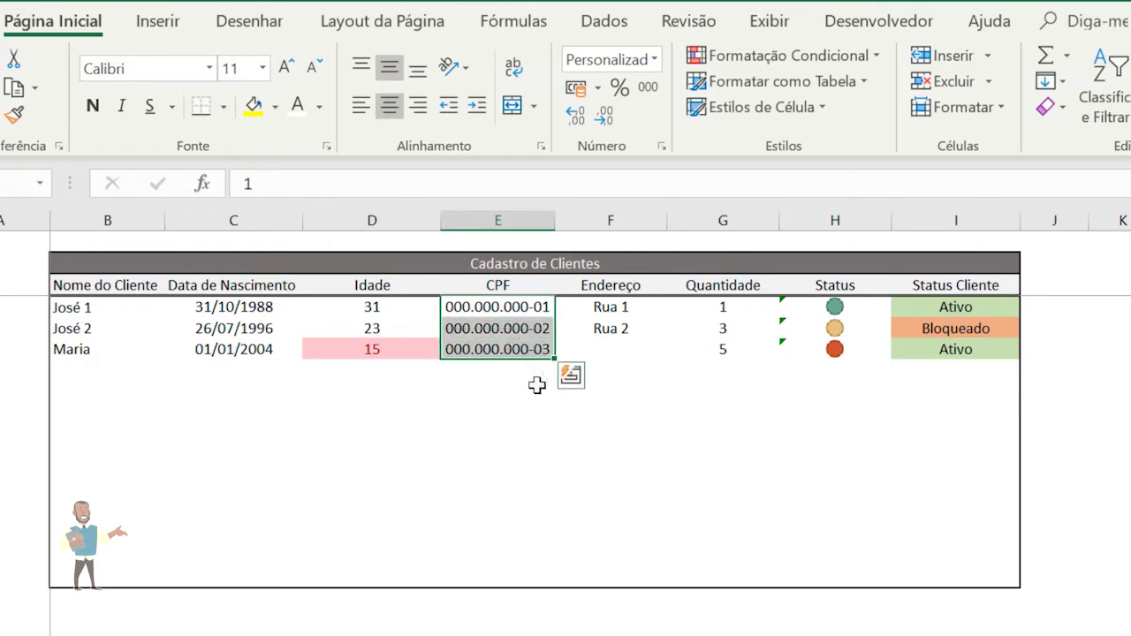
pyautogui.click(534, 373)
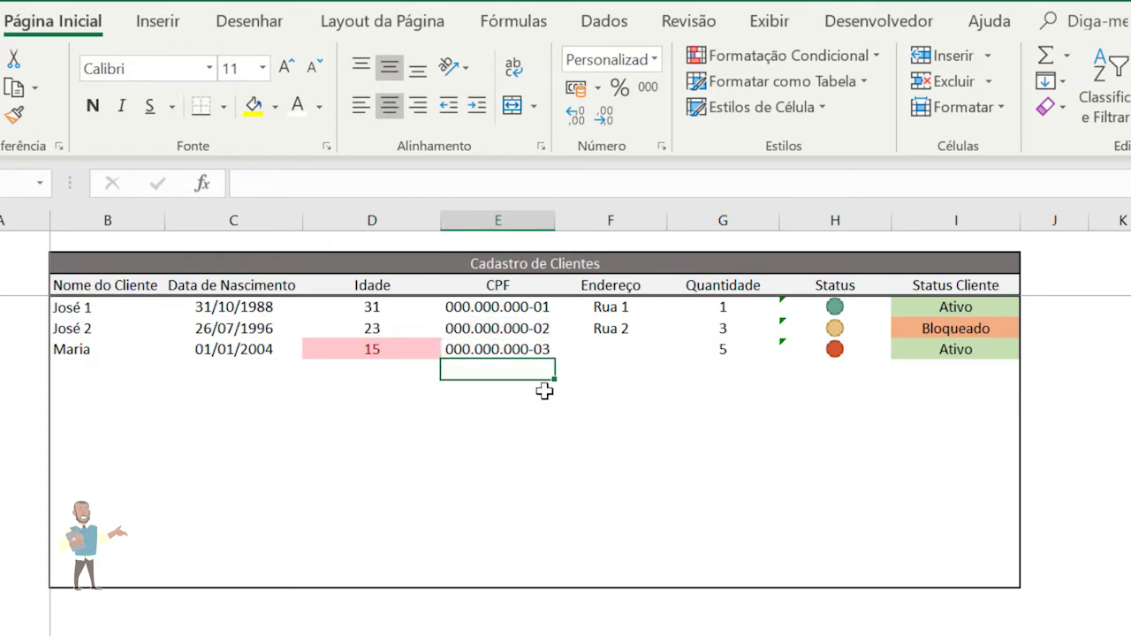
pyautogui.hotkey('ctrl', 'd')
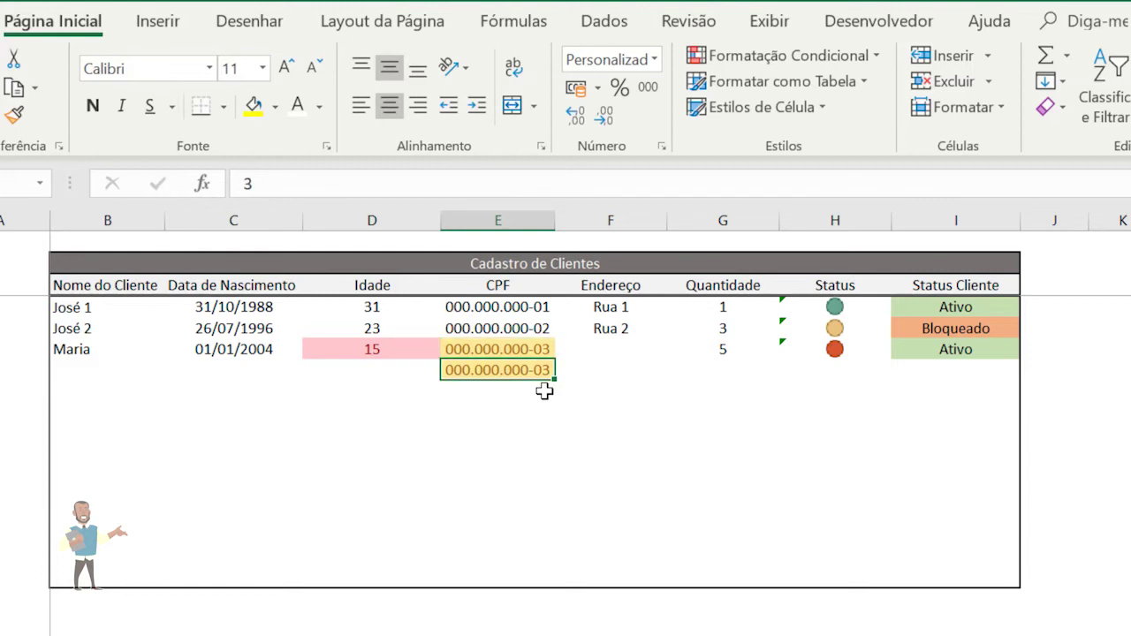
pyautogui.press('Delete')
pyautogui.press('Up')
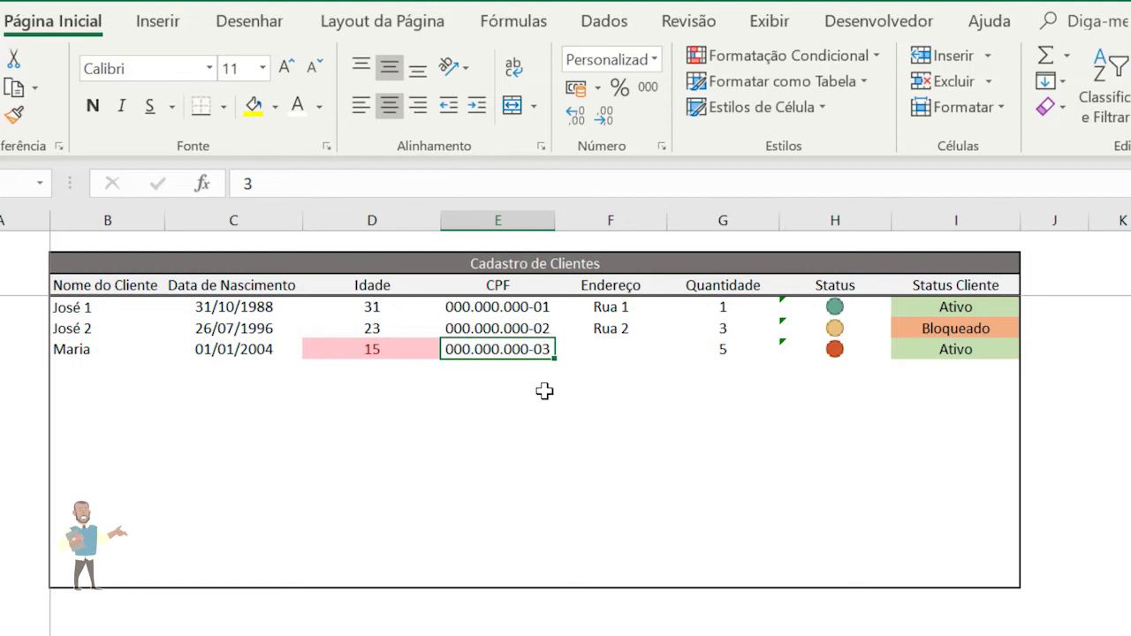
pyautogui.press('Up')
pyautogui.press('Down')
pyautogui.press('Down')
pyautogui.press('Up')
pyautogui.press('Down')
pyautogui.press('Up')
pyautogui.press('Down')
pyautogui.press('Up')
pyautogui.press('Left')
pyautogui.press('Right')
pyautogui.press('Down')
pyautogui.press('Up')
# View the "Valores Duplicados" rule and its preset formats for the CPF cells E4:E17, and cancel without applying
pyautogui.moveTo(528, 307); pyautogui.dragTo(503, 577)
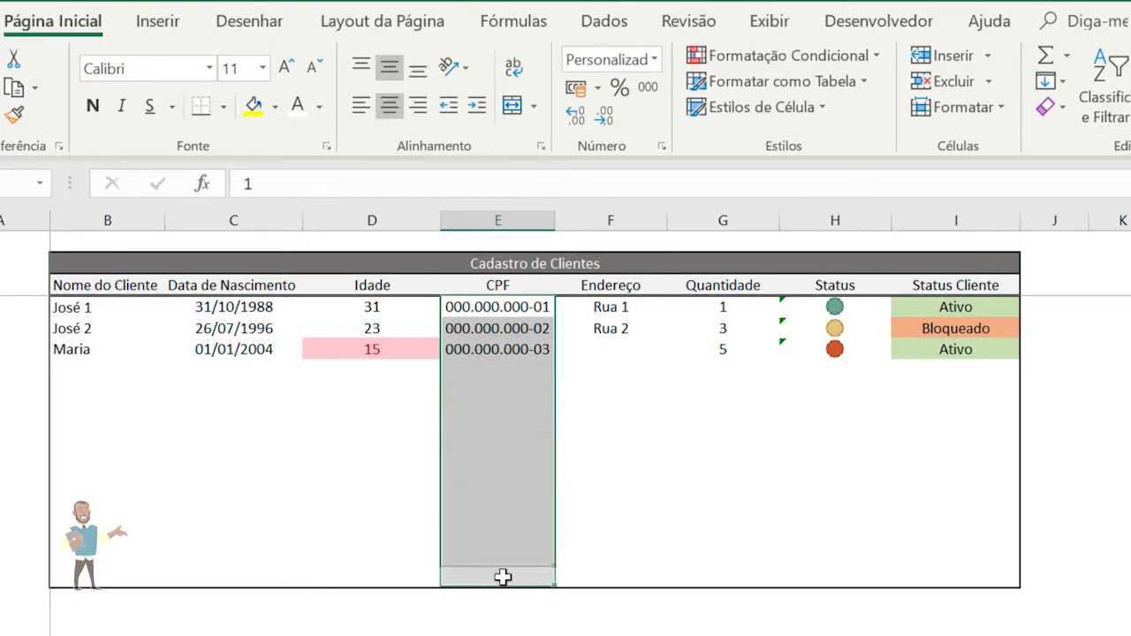
pyautogui.click(758, 56)
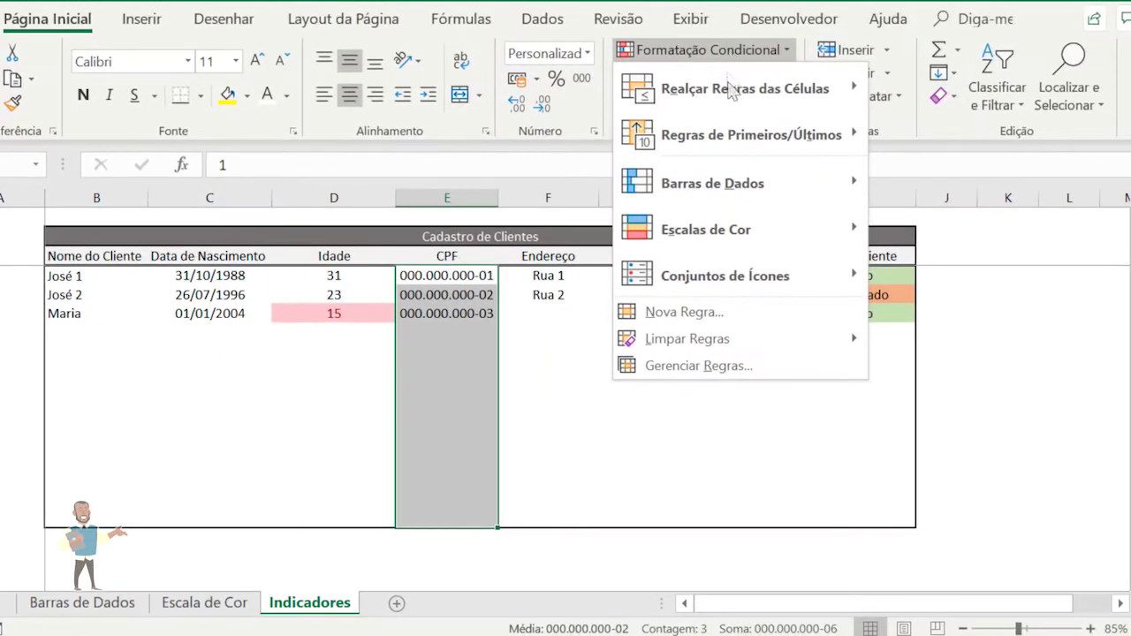
pyautogui.moveTo(796, 92)
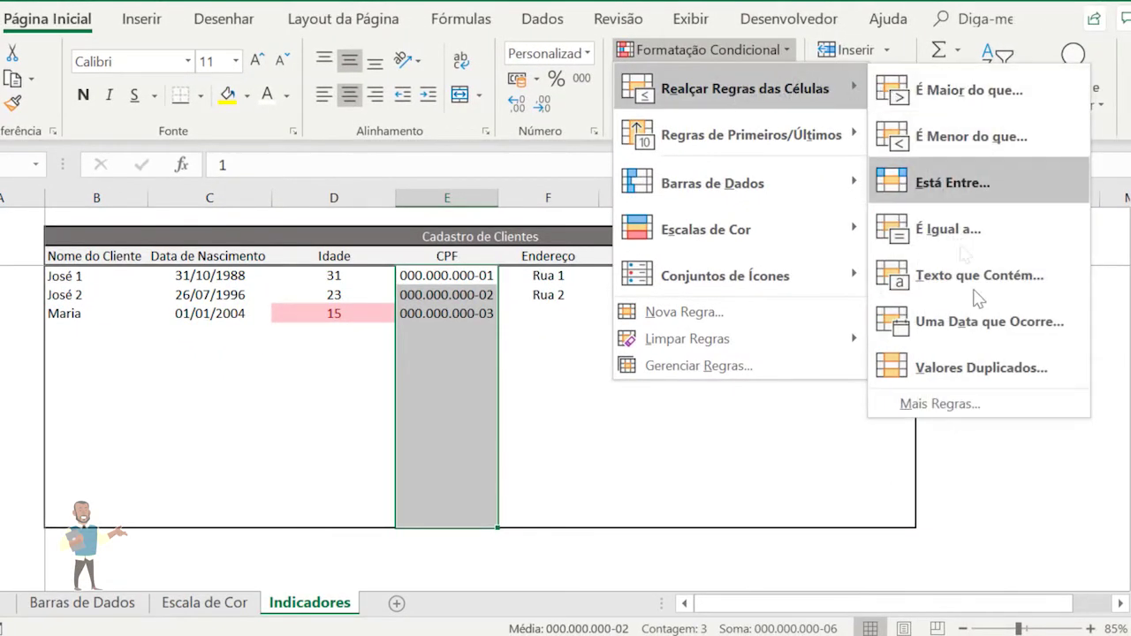
pyautogui.click(983, 371)
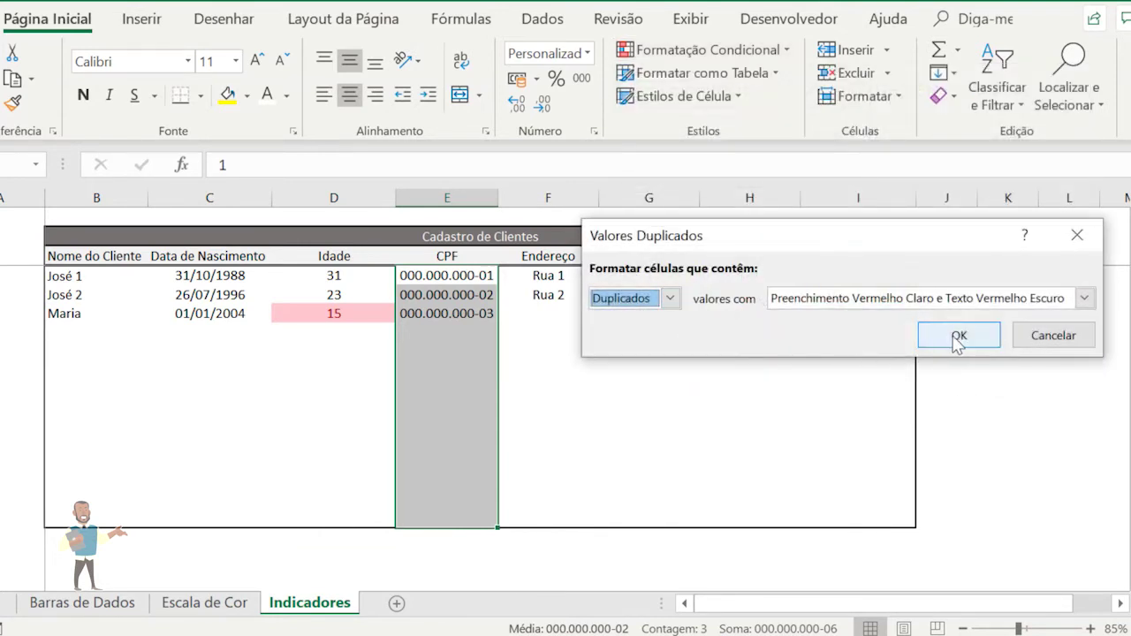
pyautogui.click(883, 299)
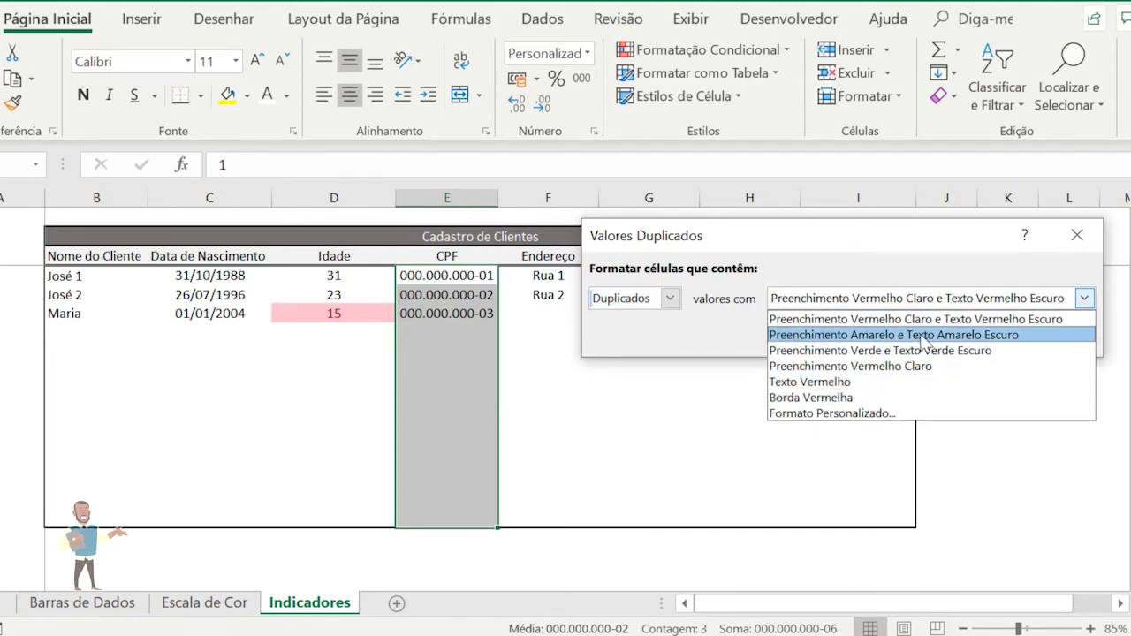
pyautogui.click(954, 299)
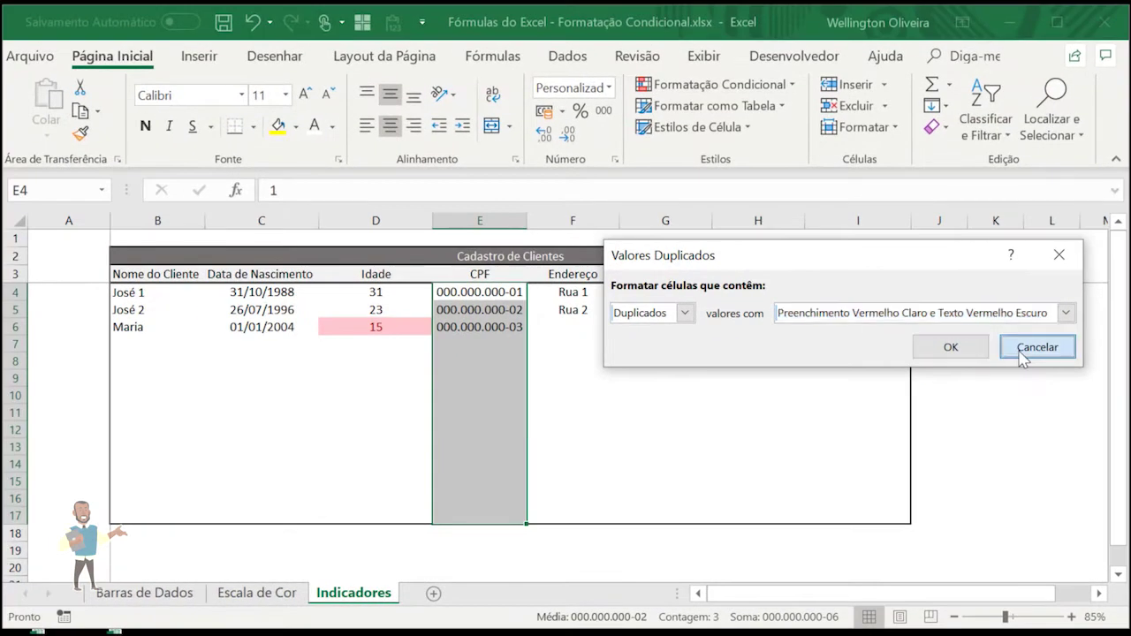
pyautogui.click(1023, 348)
# Change the third client's CPF in E6 to match the first client's and check the duplicate highlight
pyautogui.click(525, 329)
pyautogui.write('1')
pyautogui.press('Return')
pyautogui.press('Up')
pyautogui.press('Up')
pyautogui.press('Up')
pyautogui.press('Down')
pyautogui.press('Down')
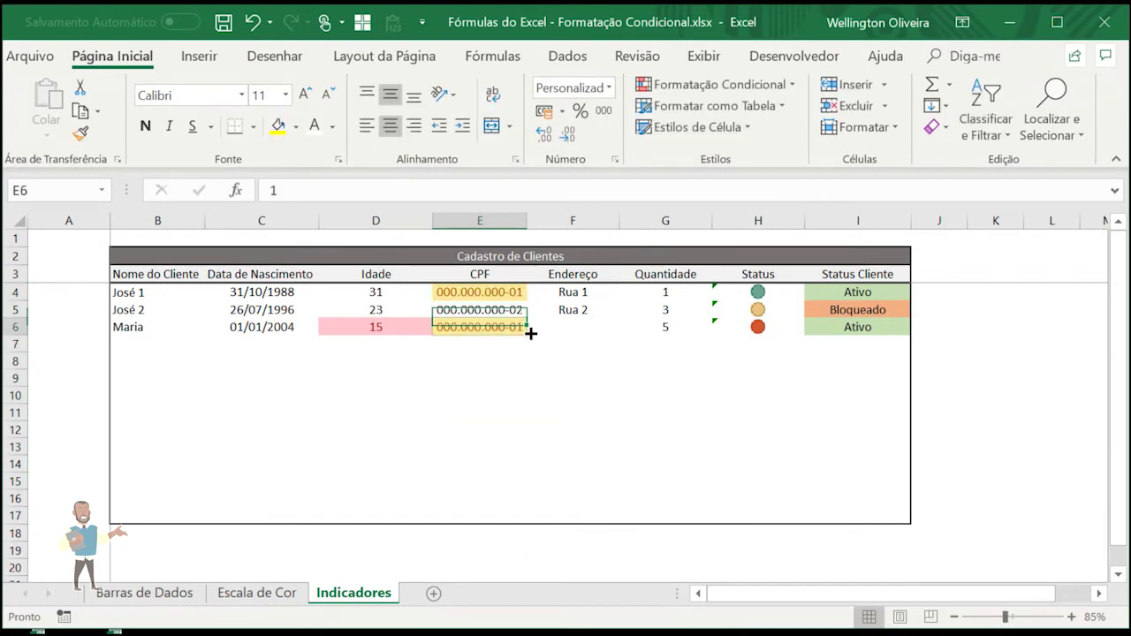
# Give the third client's CPF in E6 its own number, different from the first client's
pyautogui.write('3')
pyautogui.press('Return')
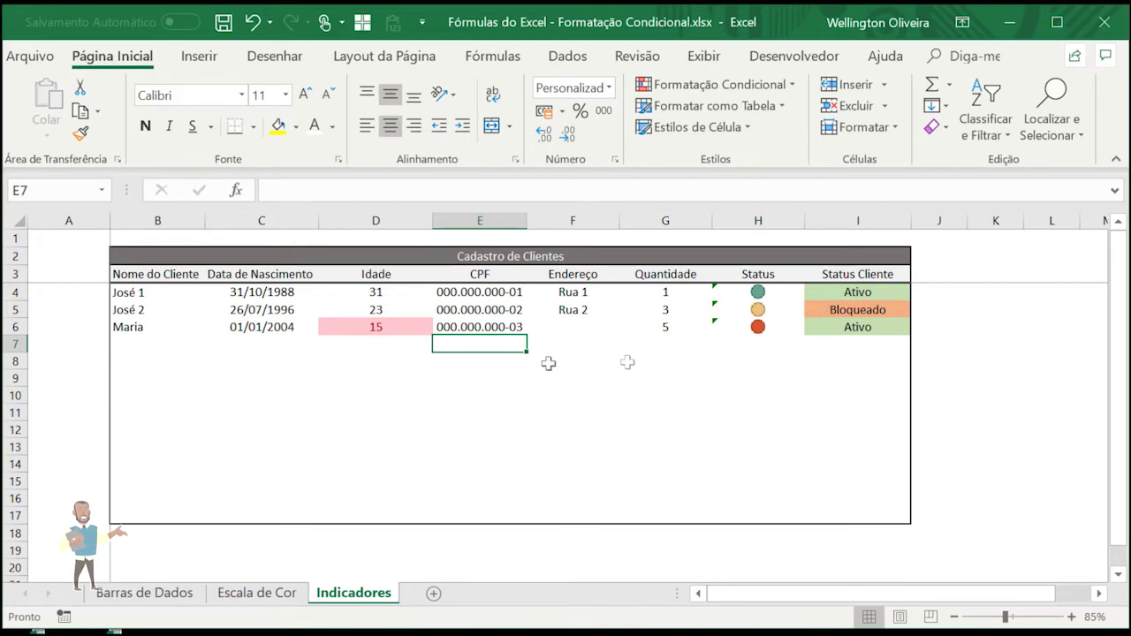
# Examine the colour highlighting of the client status entries in I4:I6
pyautogui.moveTo(872, 293); pyautogui.dragTo(875, 326)
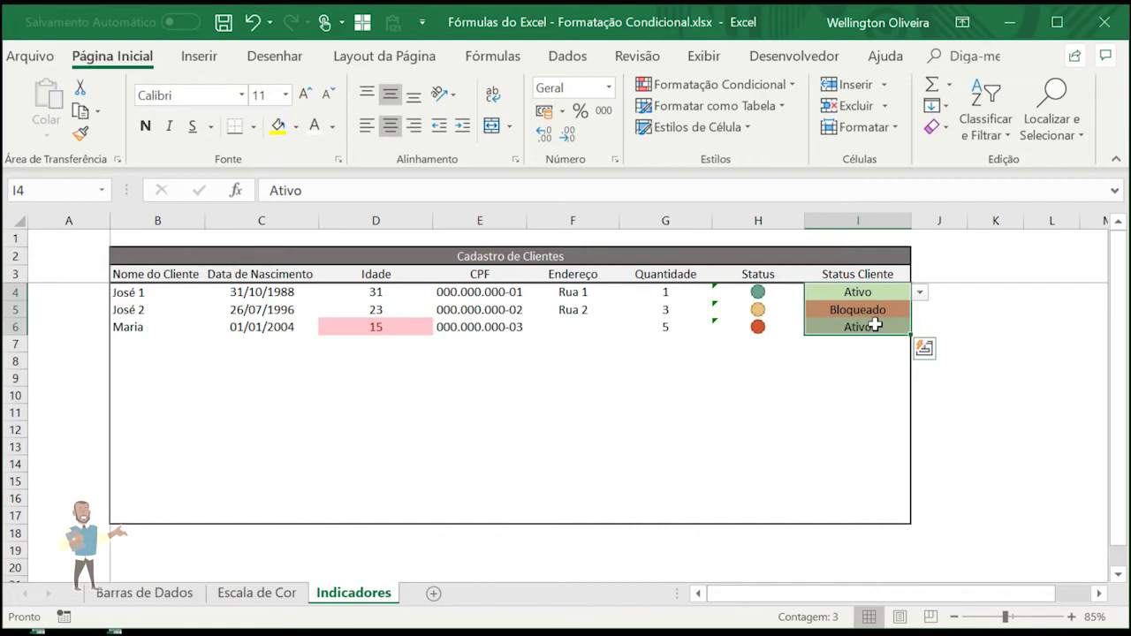
pyautogui.click(874, 310)
pyautogui.click(873, 294)
pyautogui.click(873, 310)
pyautogui.click(878, 341)
pyautogui.click(883, 313)
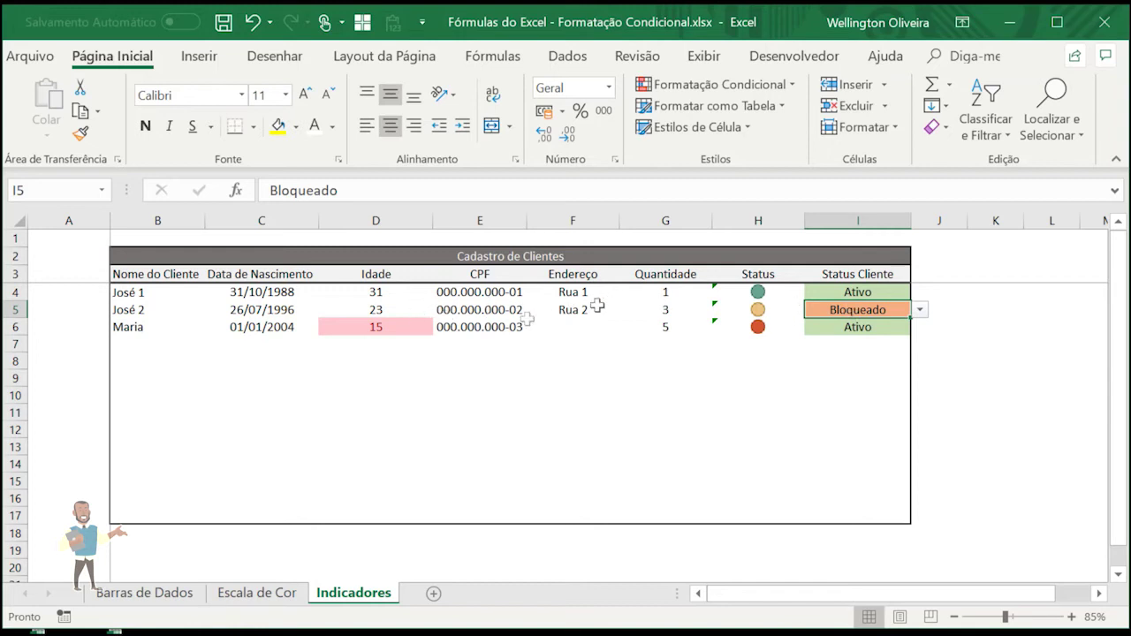
pyautogui.click(857, 326)
pyautogui.click(857, 309)
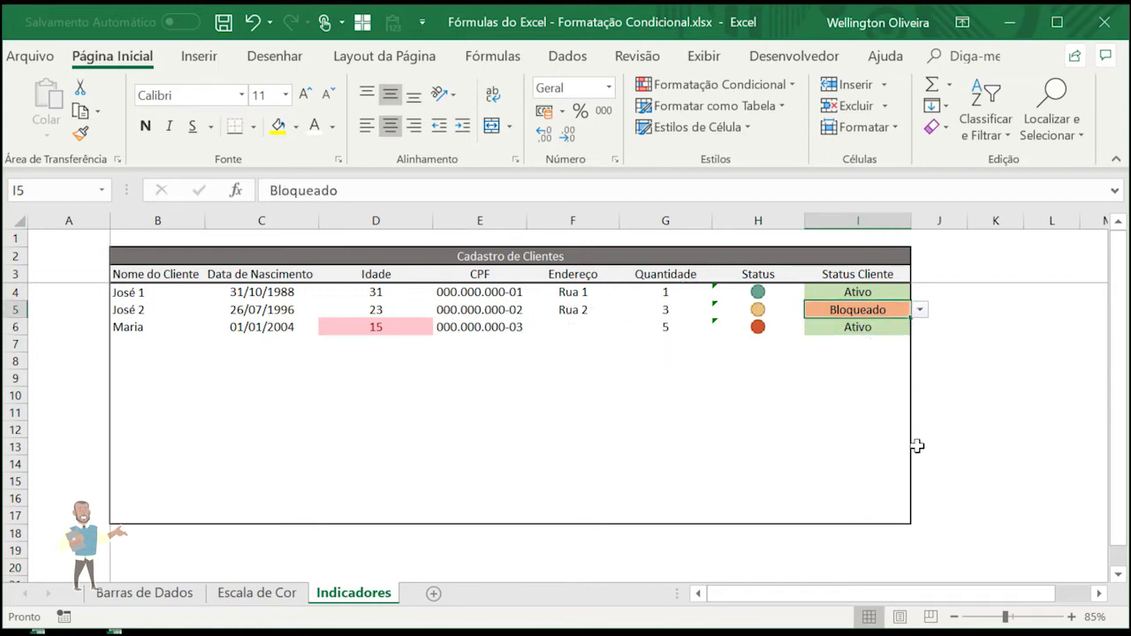
# Set the third client's status in I6 to Bloqueado and check the rows of the blocked clients
pyautogui.click(877, 326)
pyautogui.click(923, 331)
pyautogui.click(879, 354)
pyautogui.click(884, 311)
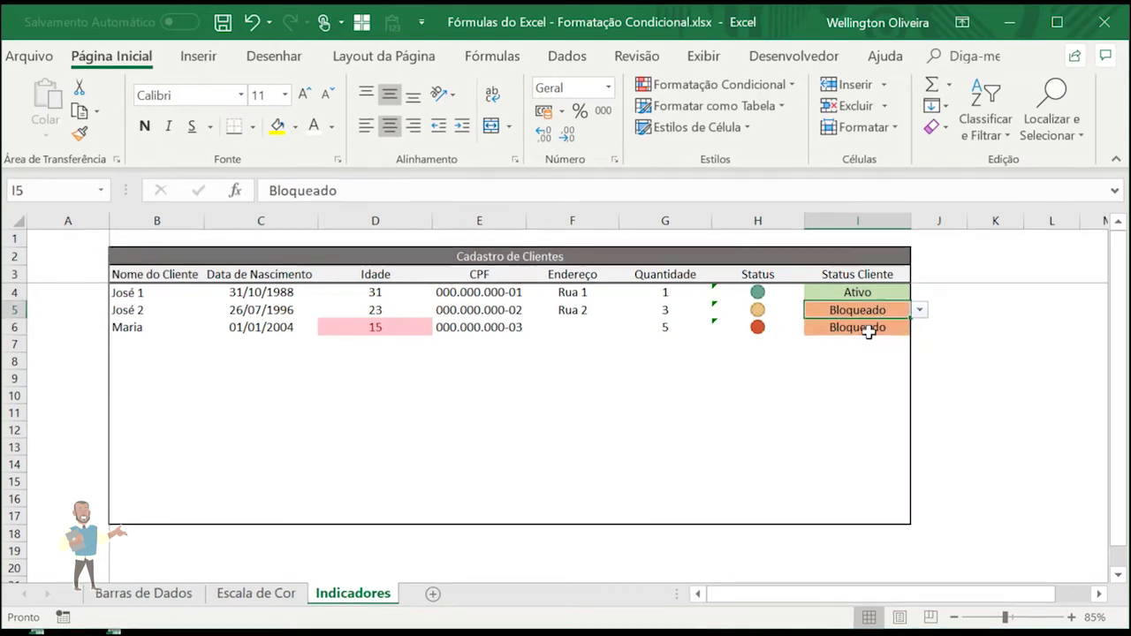
pyautogui.moveTo(857, 309); pyautogui.dragTo(157, 321)
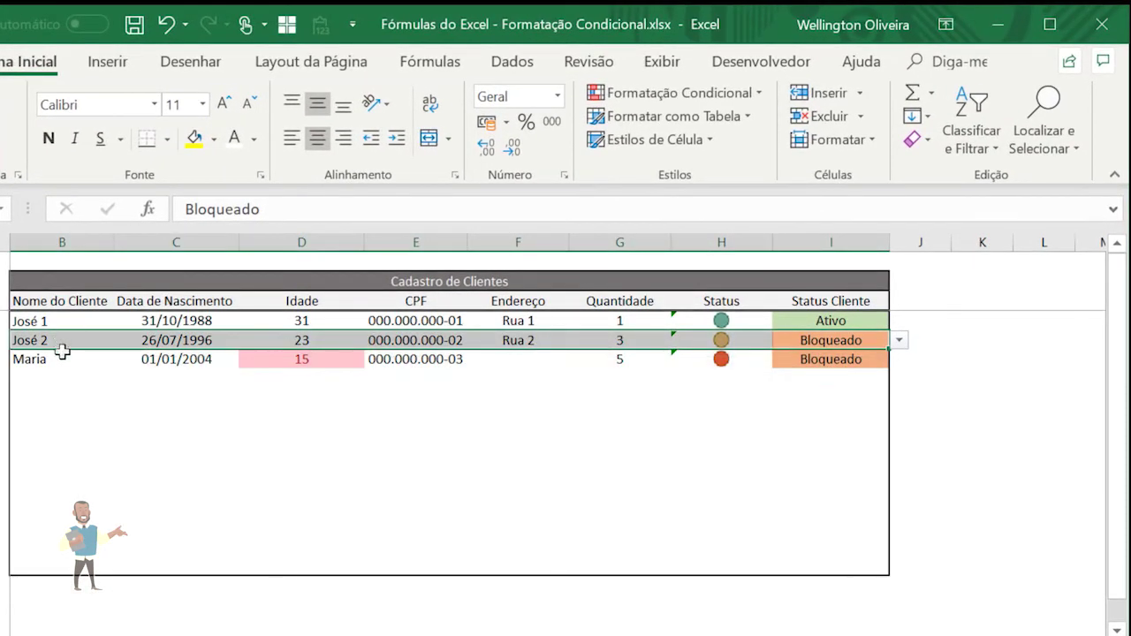
pyautogui.moveTo(62, 351); pyautogui.dragTo(63, 360)
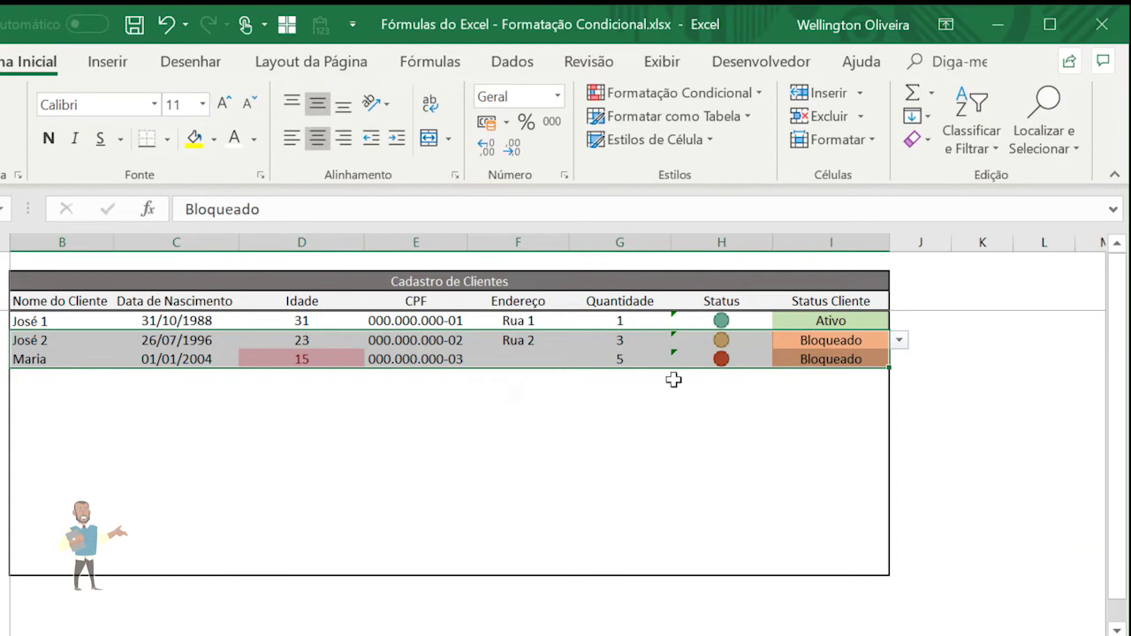
pyautogui.click(826, 342)
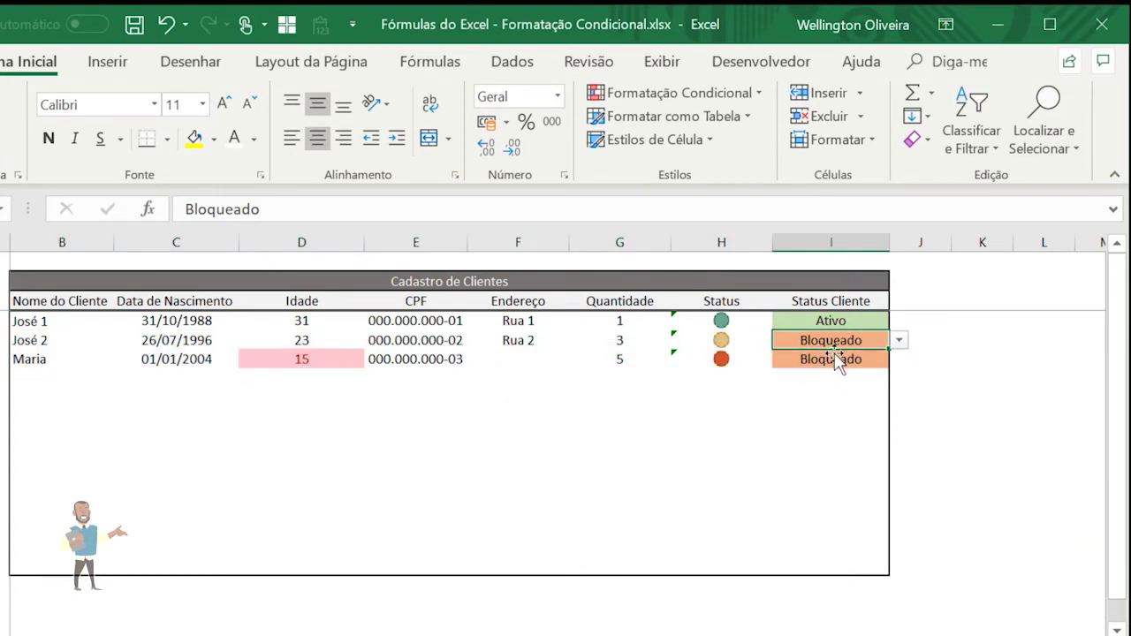
# Set the third client's status in I6 back to Ativo and check the highlighting
pyautogui.click(835, 357)
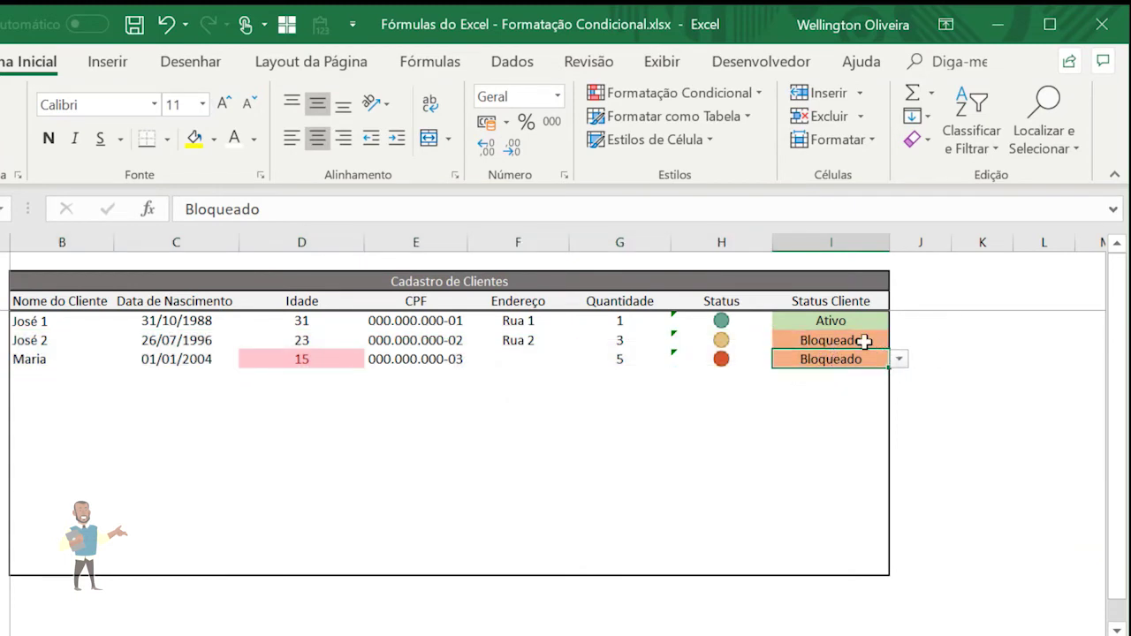
pyautogui.click(899, 359)
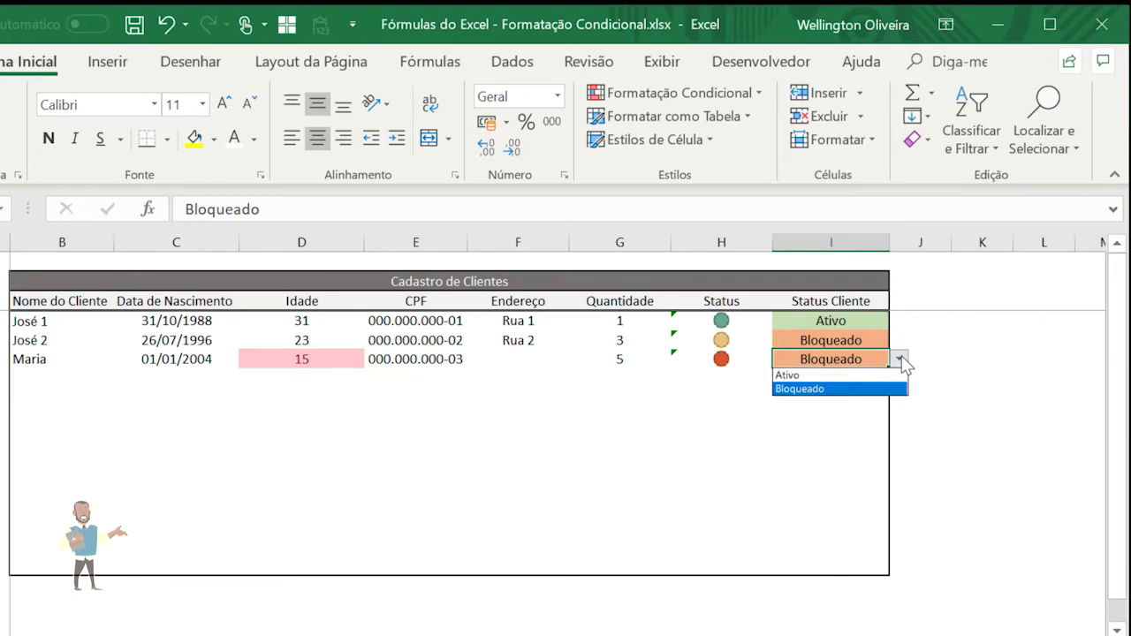
pyautogui.click(824, 377)
pyautogui.click(831, 321)
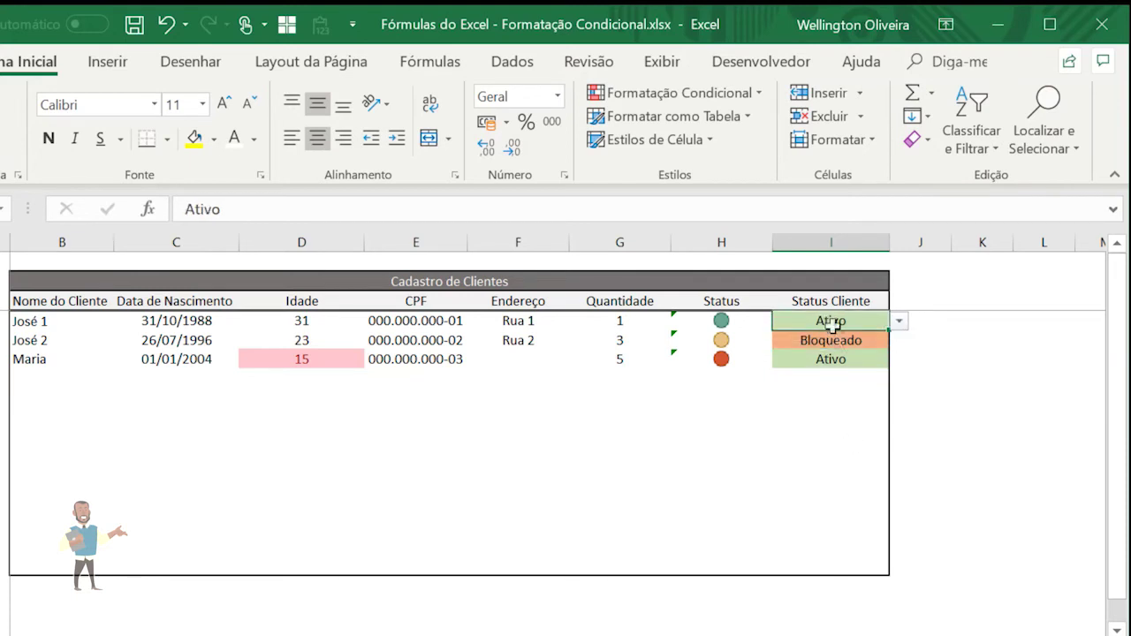
# View the "É Igual a" highlight rule for the client status cells I4:I17, and cancel without applying it
pyautogui.moveTo(839, 321); pyautogui.dragTo(871, 558)
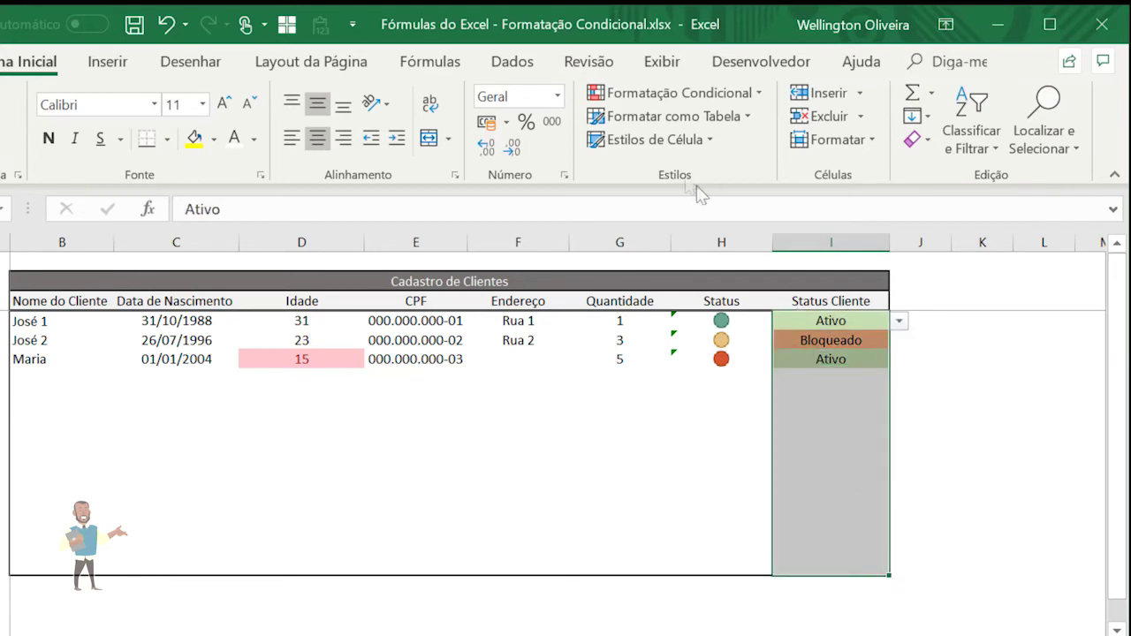
pyautogui.click(654, 93)
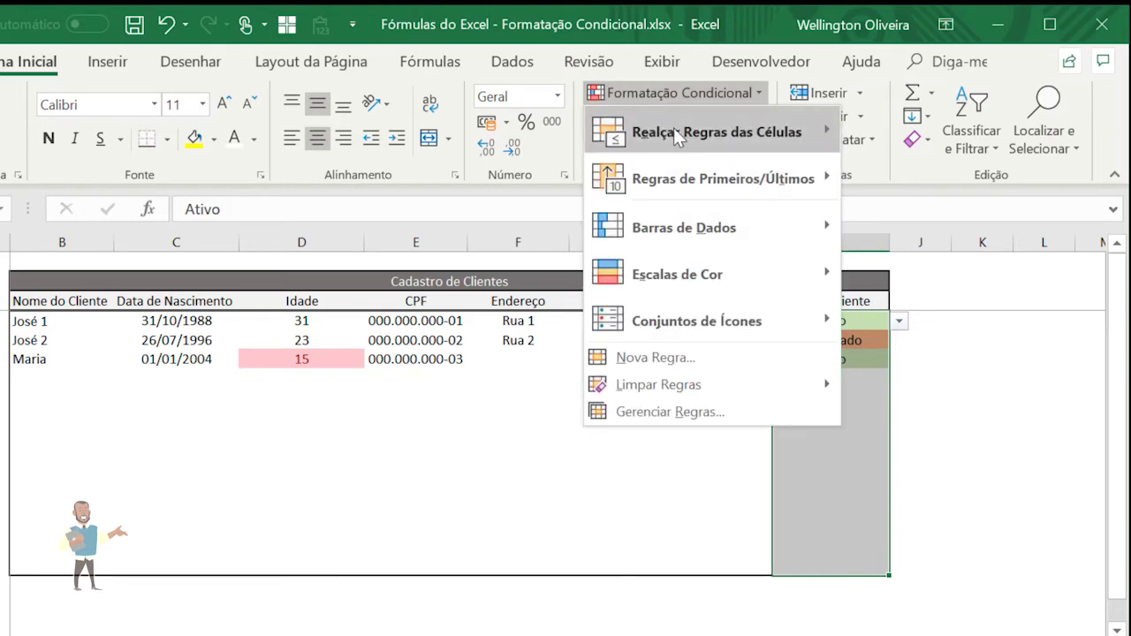
pyautogui.moveTo(678, 134)
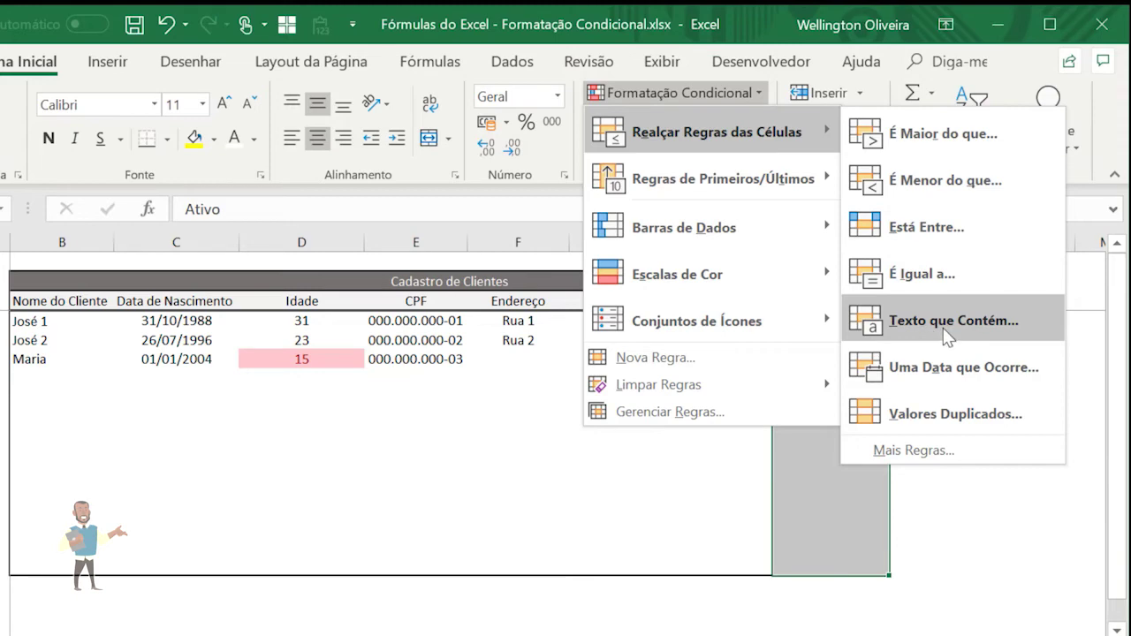
pyautogui.click(949, 273)
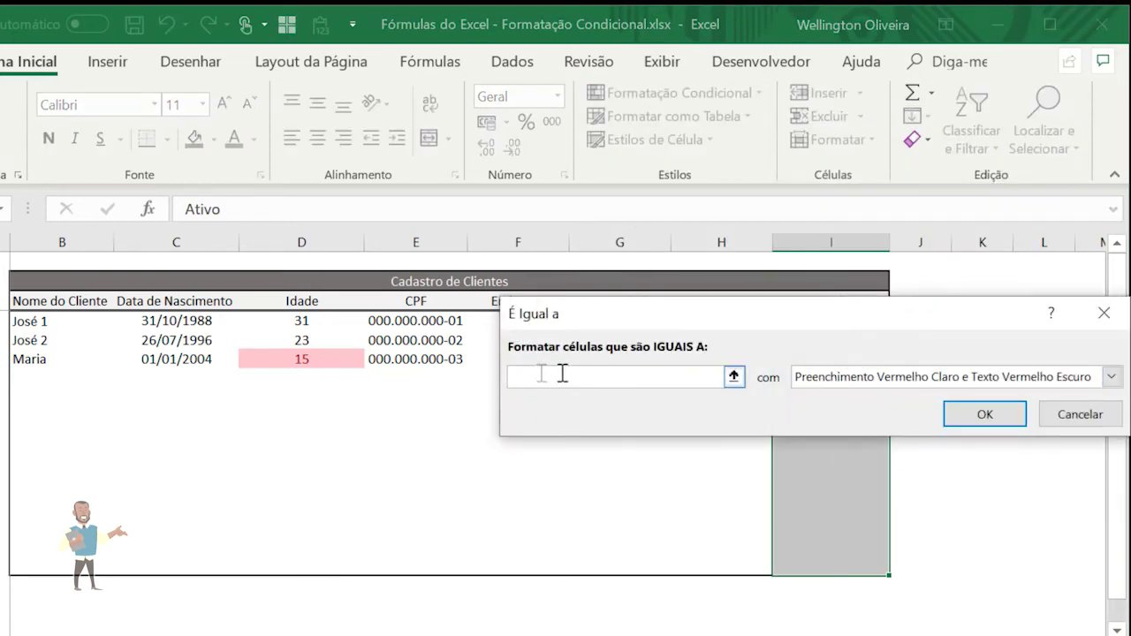
pyautogui.click(1080, 414)
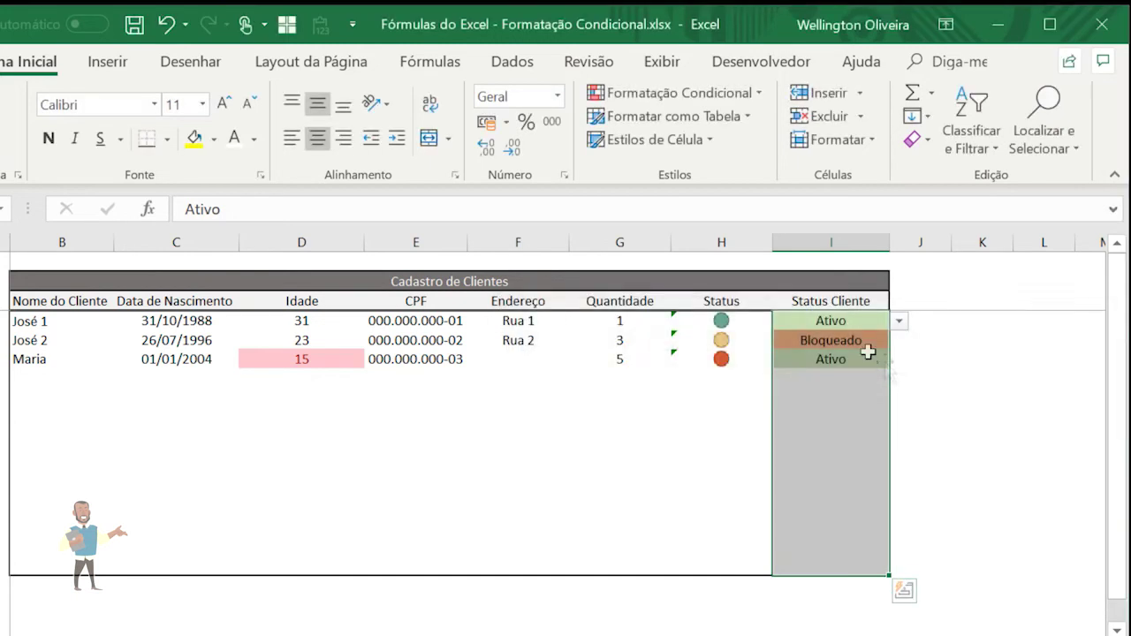
# Review the client status cells covered by the conditional formatting, including the empty rows down to I17
pyautogui.click(841, 322)
pyautogui.click(830, 344)
pyautogui.click(831, 359)
pyautogui.click(831, 341)
pyautogui.click(831, 320)
pyautogui.moveTo(841, 323); pyautogui.dragTo(854, 566)
pyautogui.click(859, 323)
pyautogui.moveTo(860, 398); pyautogui.dragTo(864, 551)
# Choose Bloqueado in the empty status cell I7 to test the highlight, and clear the cell again
pyautogui.click(838, 380)
pyautogui.click(849, 433)
pyautogui.click(871, 378)
pyautogui.click(899, 378)
pyautogui.click(853, 410)
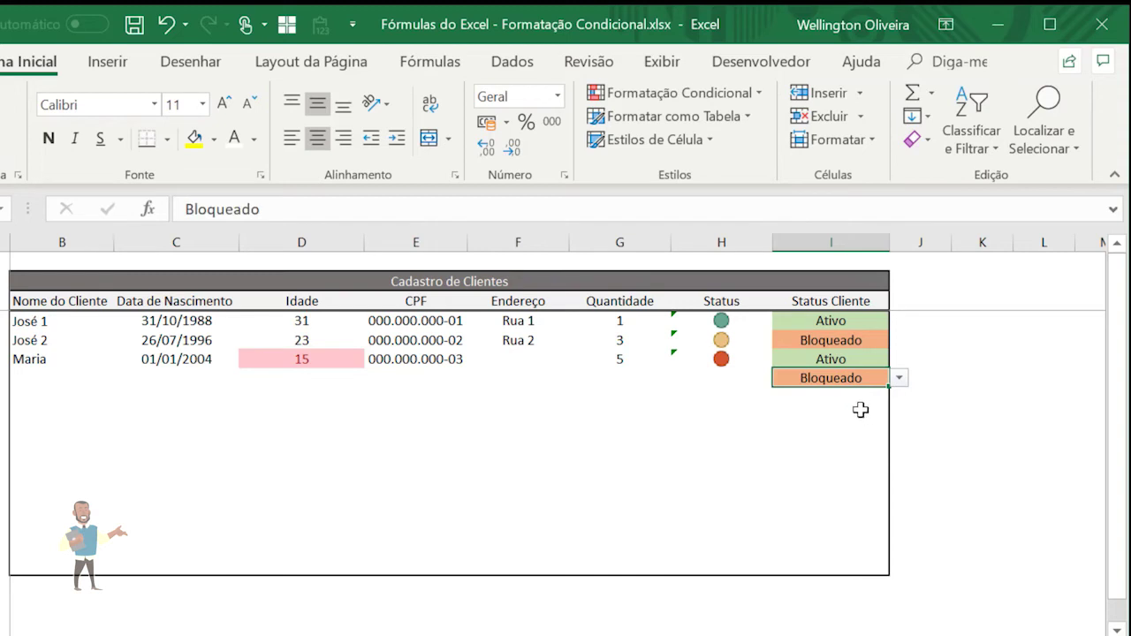
pyautogui.press('Delete')
pyautogui.click(721, 433)
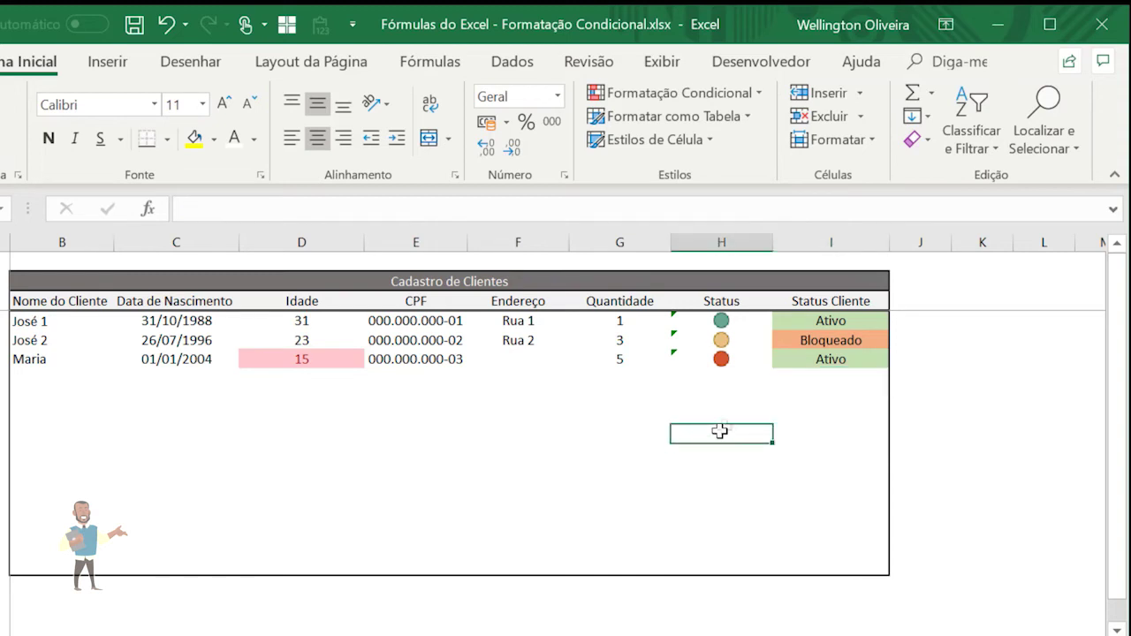
# Examine the coloured status icons in H4:H6
pyautogui.click(749, 322)
pyautogui.press('Down')
pyautogui.press('Down')
pyautogui.press('Up')
pyautogui.press('Up')
pyautogui.hotkey('shift', 'Down')
pyautogui.press('Down')
pyautogui.press('Down')
pyautogui.press('Up')
pyautogui.press('Up')
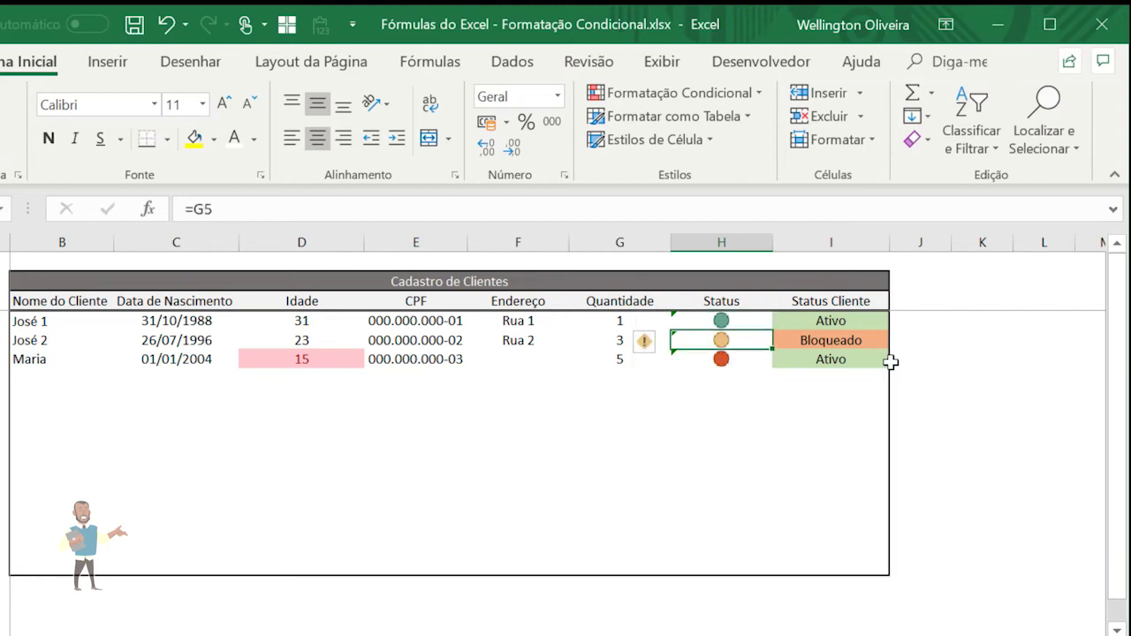
pyautogui.press('Down')
pyautogui.press('Down')
pyautogui.press('Up')
pyautogui.press('Up')
pyautogui.hotkey('shift', 'Down')
pyautogui.press('Down')
pyautogui.press('Down')
pyautogui.press('Up')
pyautogui.press('Up')
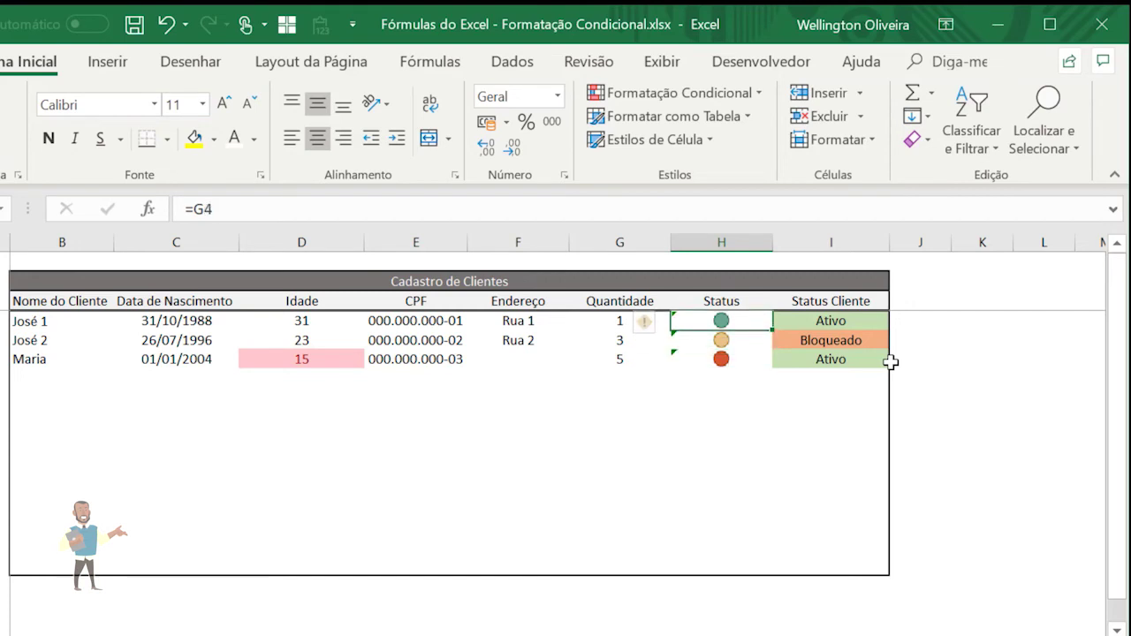
# Inspect the formulas behind the status icons in column H and the quantity cells they reference in column G
pyautogui.press('F2')
pyautogui.press('Escape')
pyautogui.press('Left')
pyautogui.press('Right')
pyautogui.press('Left')
pyautogui.press('F2')
pyautogui.press('Escape')
pyautogui.press('Right')
pyautogui.press('F2')
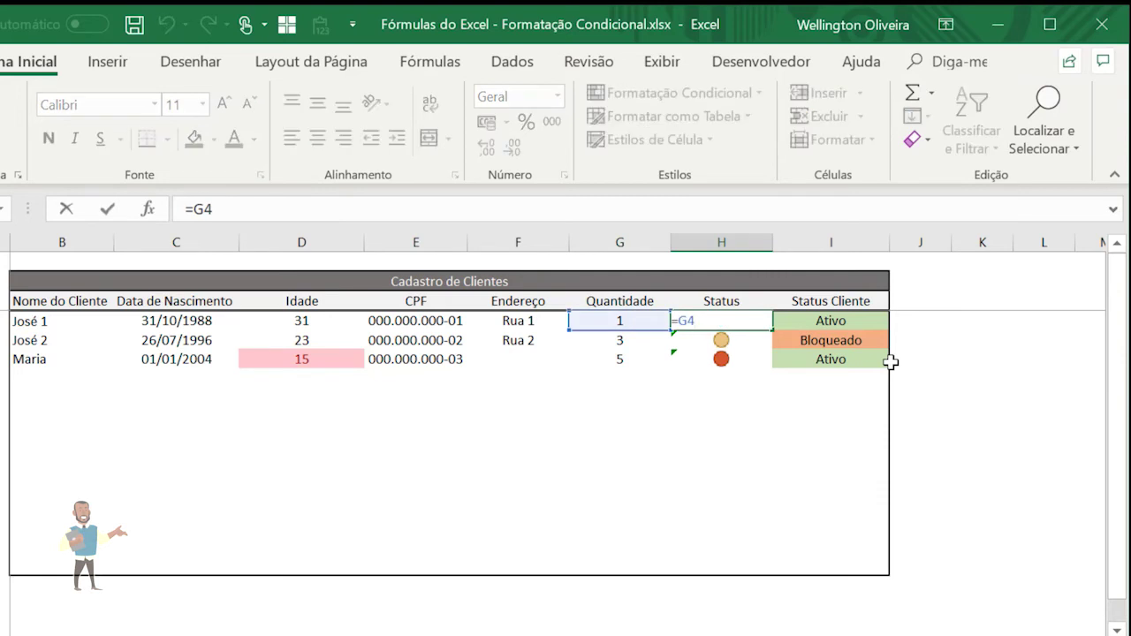
pyautogui.press('Return')
pyautogui.press('F2')
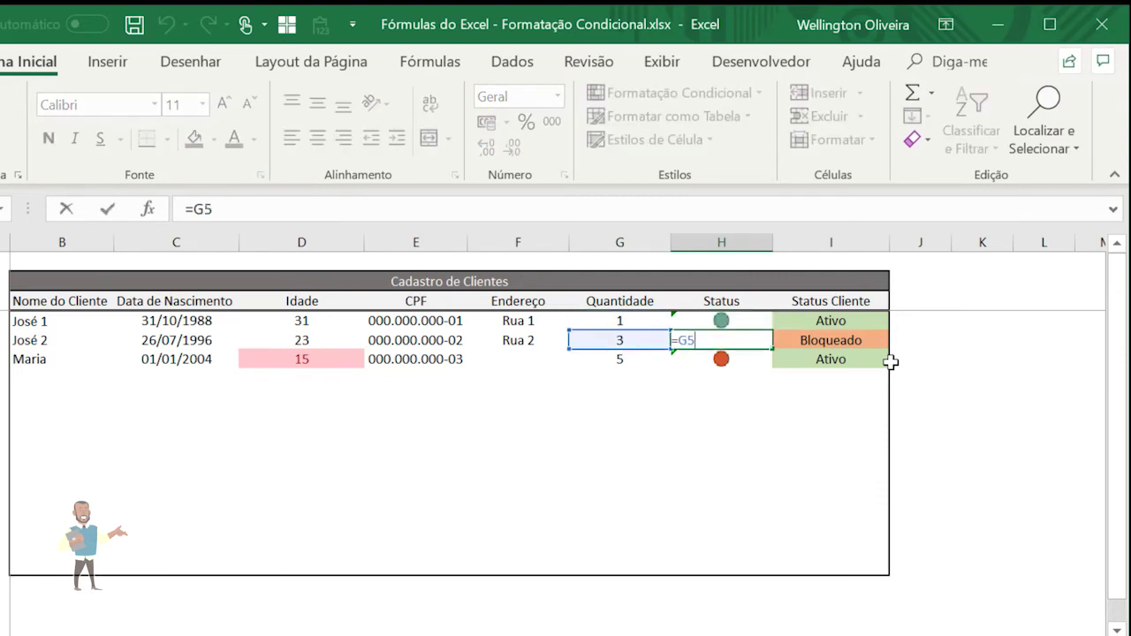
pyautogui.press('Return')
pyautogui.press('F2')
pyautogui.press('Escape')
# Compare the quantities in column G with the status icons beside them in column H
pyautogui.press('Up')
pyautogui.press('Up')
pyautogui.press('Left')
pyautogui.press('Right')
pyautogui.press('Down')
pyautogui.press('Up')
pyautogui.press('Down')
pyautogui.press('Down')
pyautogui.press('Up')
pyautogui.press('Up')
pyautogui.press('Left')
pyautogui.press('Down')
pyautogui.press('Left')
pyautogui.press('Right')
pyautogui.press('Right')
# Set the first client's quantity in G4 to 2 and check its status icon
pyautogui.press('Up')
pyautogui.press('Left')
pyautogui.write('2')
pyautogui.press('Return')
pyautogui.press('Up')
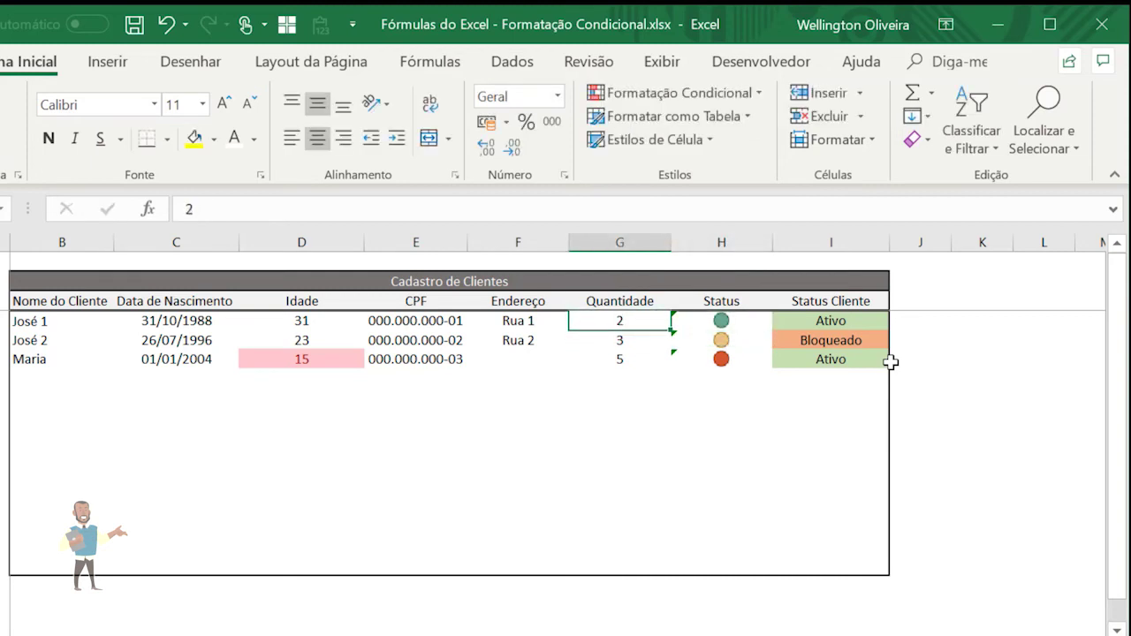
# Set the first client's quantity in G4 to 3 and check its status icon
pyautogui.press('Return')
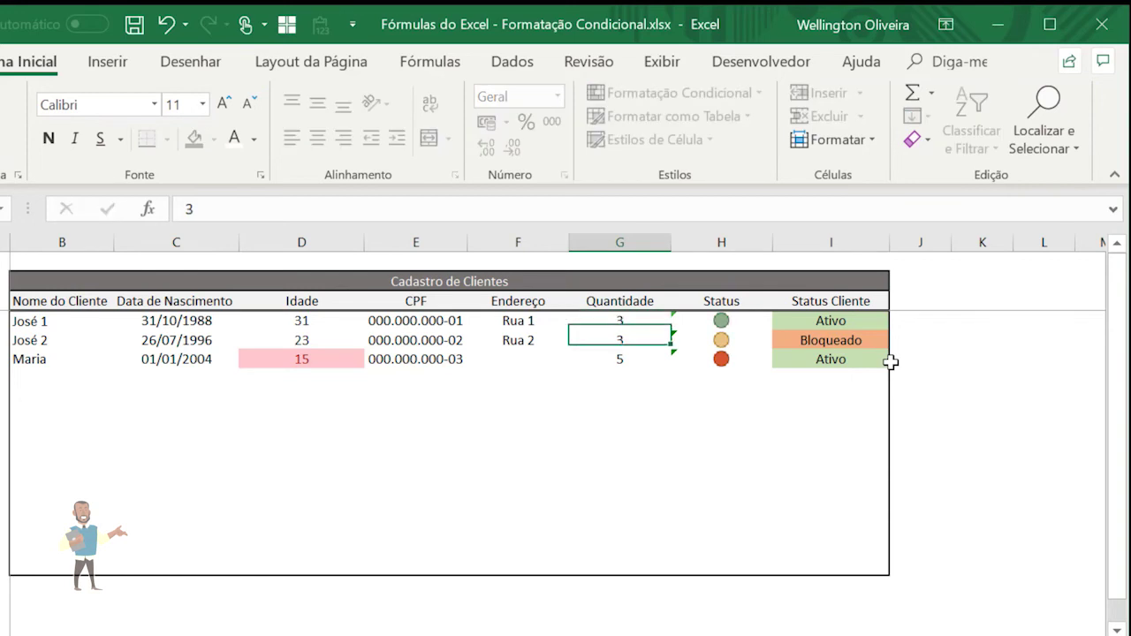
pyautogui.press('Up')
pyautogui.press('Right')
pyautogui.press('Left')
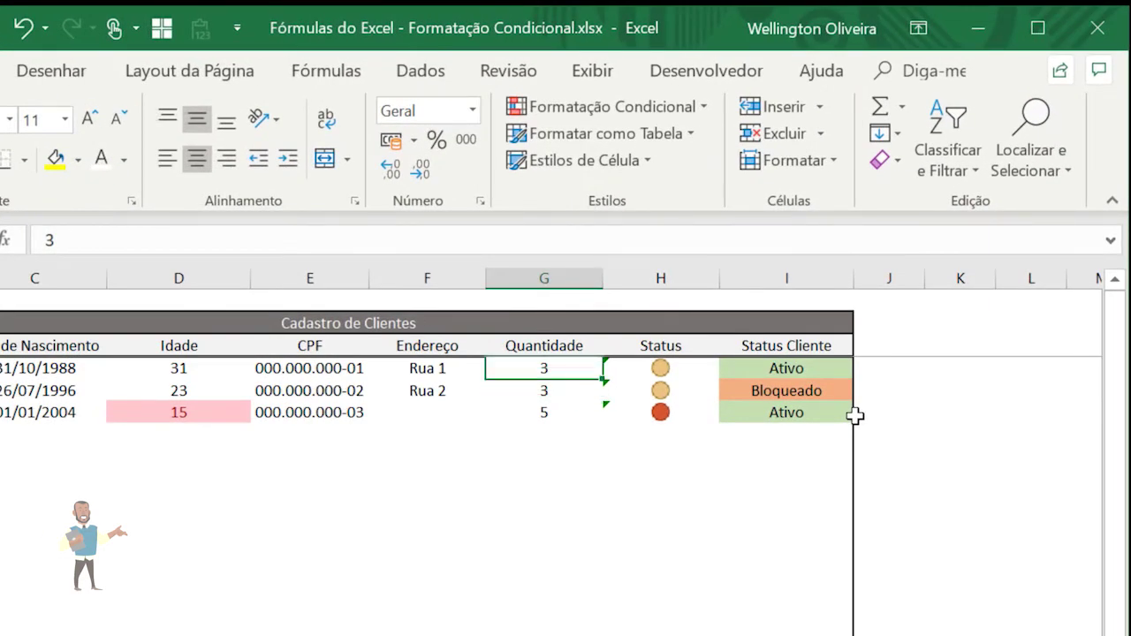
# Return the first client's quantity in G4 to 2 and compare its icon with the row below
pyautogui.write('2')
pyautogui.press('Return')
pyautogui.press('Up')
pyautogui.press('Down')
pyautogui.press('Up')
pyautogui.press('Down')
pyautogui.press('Up')
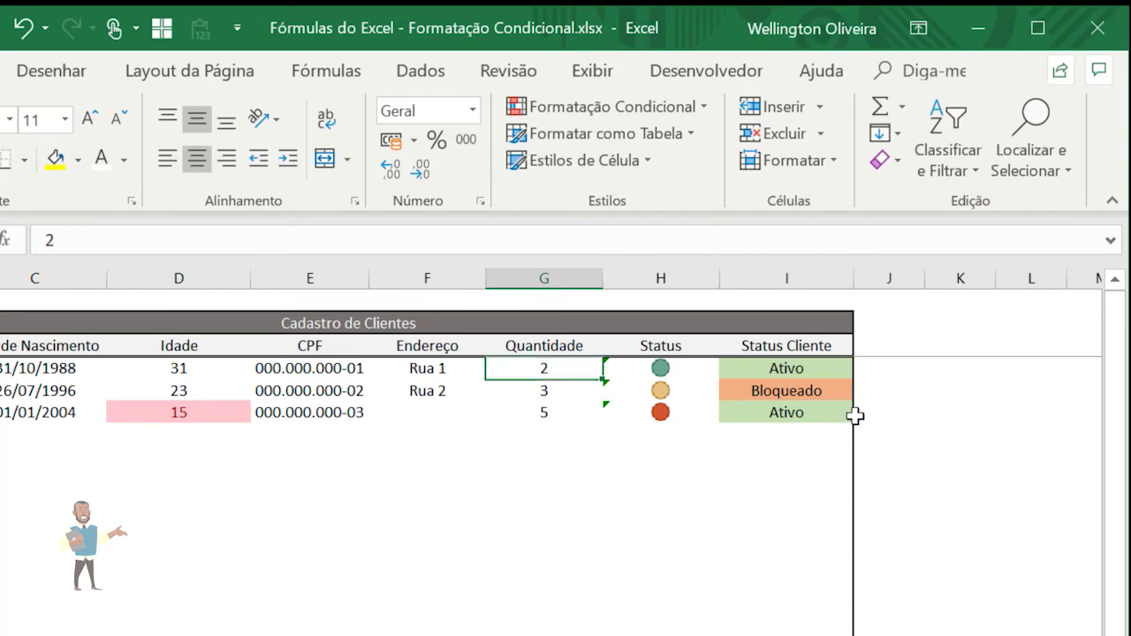
# Set the first client's quantity in G4 to 4 and check the status icons in column H
pyautogui.write('4')
pyautogui.press('Return')
pyautogui.press('Up')
pyautogui.press('Right')
pyautogui.press('Right')
pyautogui.press('Left')
pyautogui.press('Down')
pyautogui.press('Down')
pyautogui.press('Left')
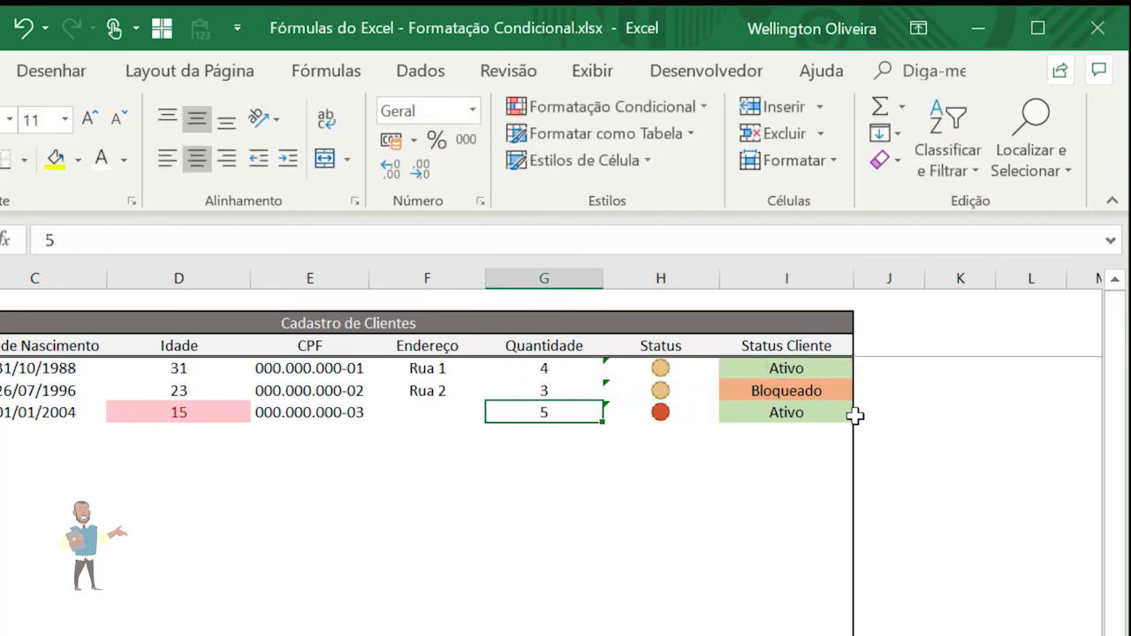
# Set the third client's quantity in G6 to 6 and check its status icon
pyautogui.write('6')
pyautogui.press('Return')
pyautogui.press('Up')
pyautogui.press('Return')
pyautogui.press('Up')
# Change the third client's quantity in G6 to 5 and to 4, checking the status icon for each value
pyautogui.write('5')
pyautogui.press('Return')
pyautogui.press('Up')
pyautogui.write('4')
pyautogui.press('Return')
pyautogui.press('Up')
pyautogui.press('Right')
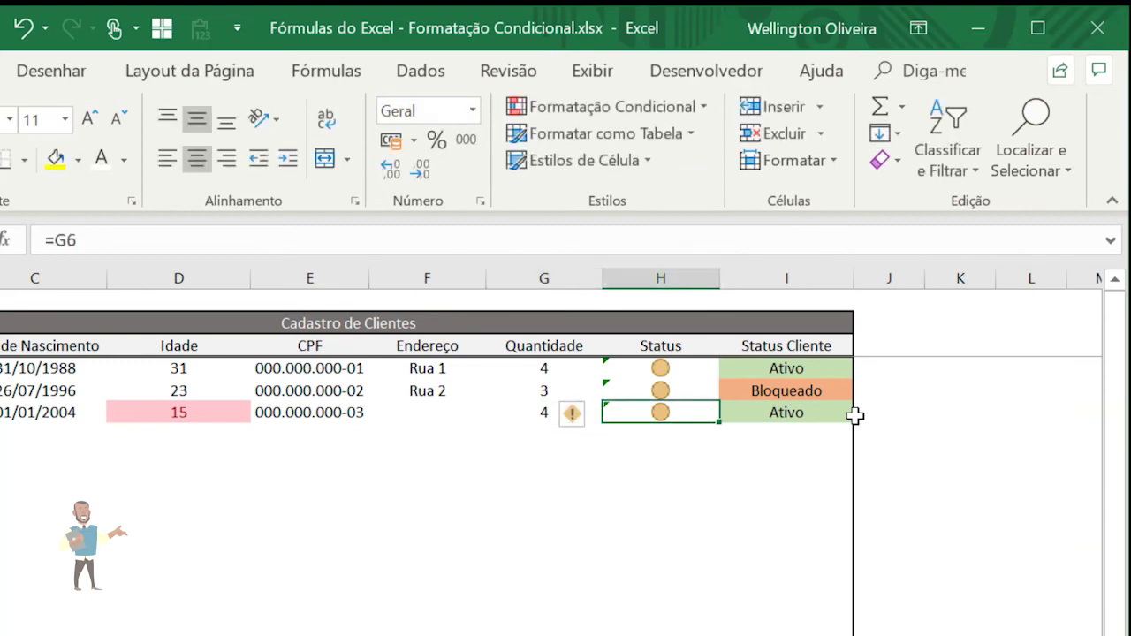
# Set the third client's quantity in G6 back to 5 and review the quantities above it
pyautogui.press('Left')
pyautogui.write('5')
pyautogui.press('Return')
pyautogui.press('Up')
pyautogui.press('Up')
pyautogui.press('Up')
pyautogui.press('Down')
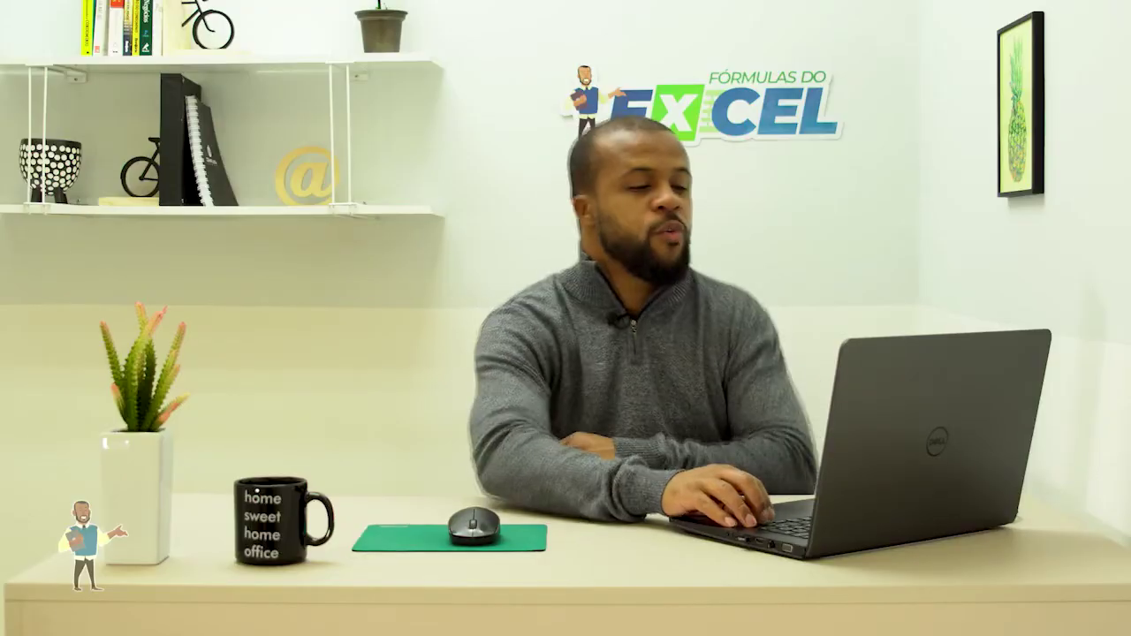